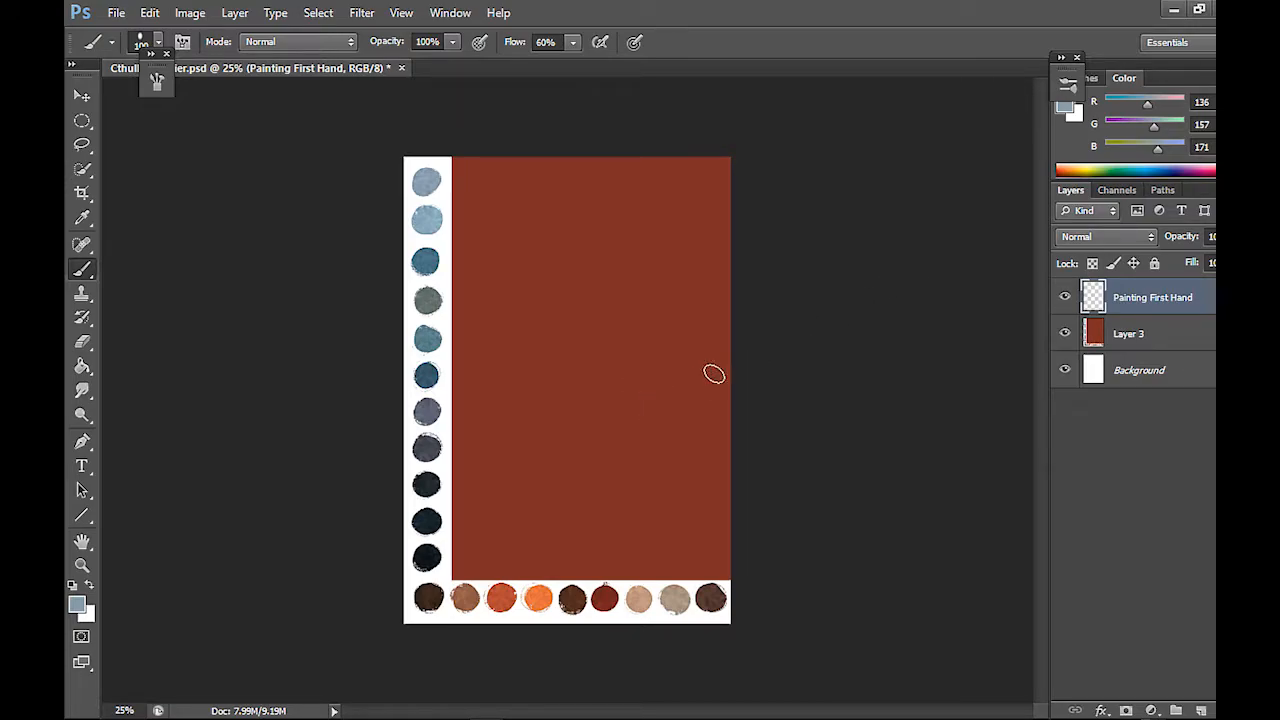
Undock Cthulhu Soldier.psd into its own window and maximize it to fill the workspace
left_click(1066, 334)
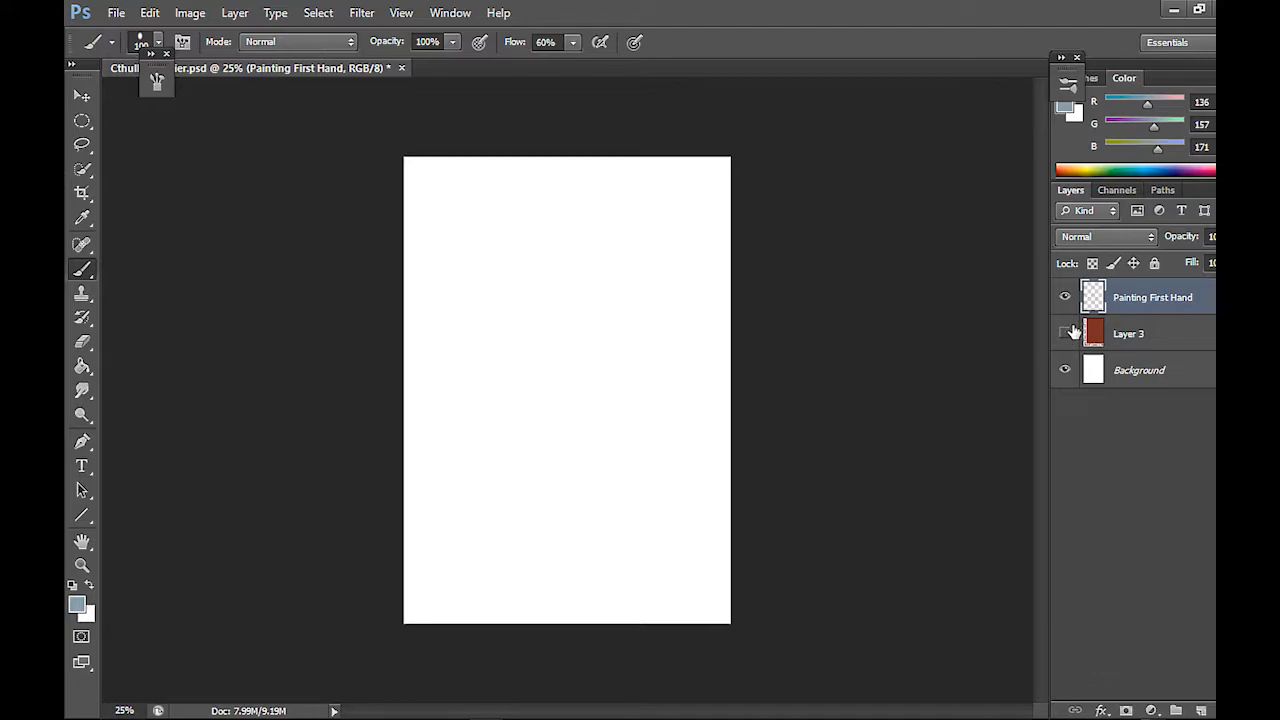
left_click(1066, 333)
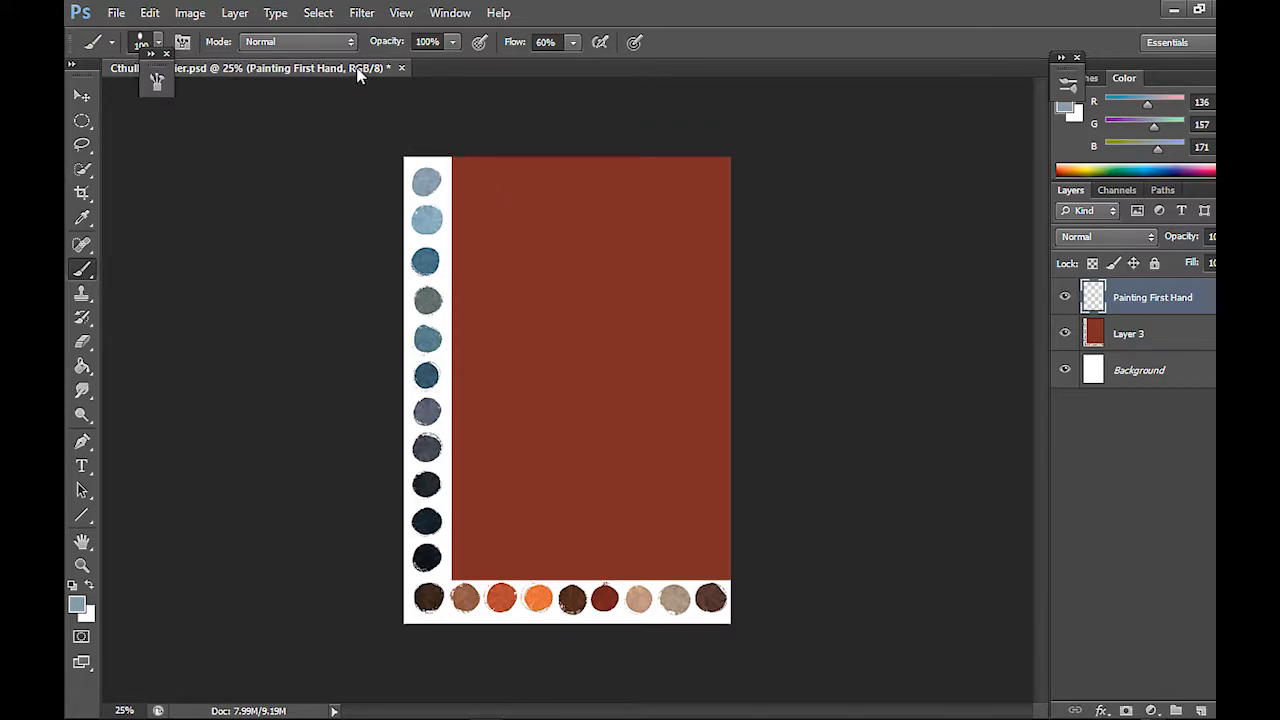
left_click_drag(354, 65, 374, 106)
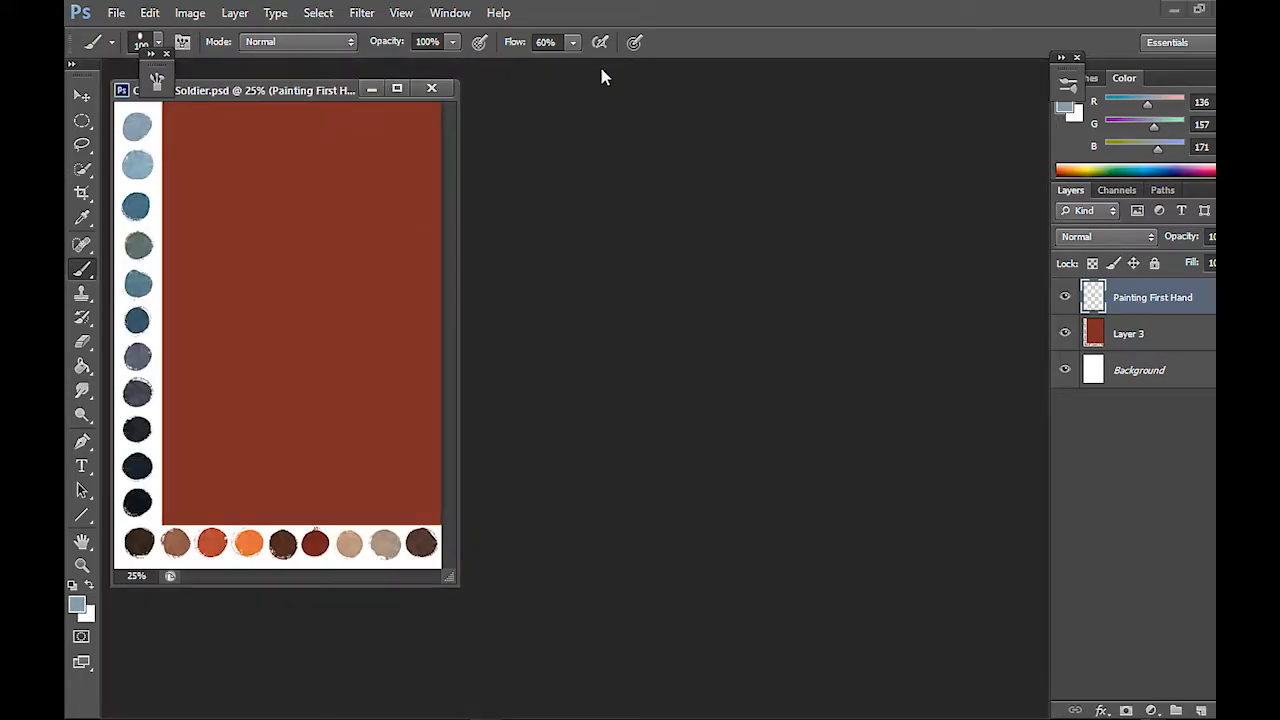
left_click(405, 88)
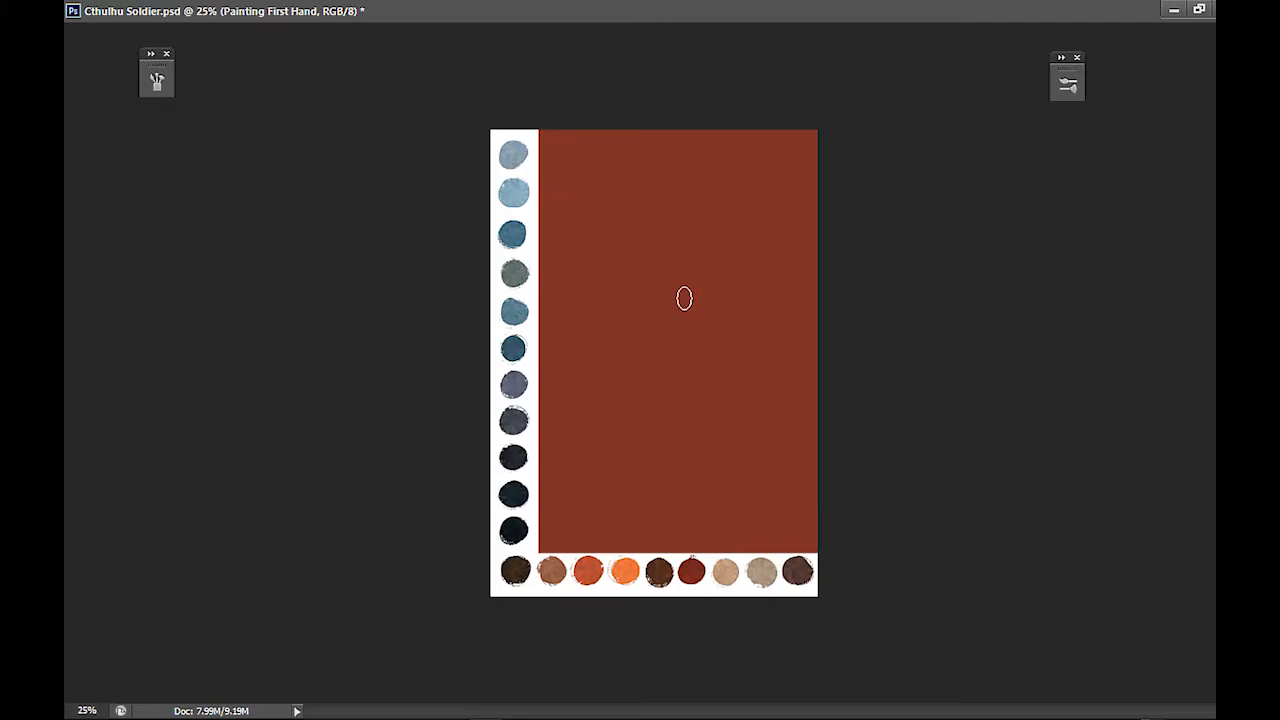
key("ctrl+plus")
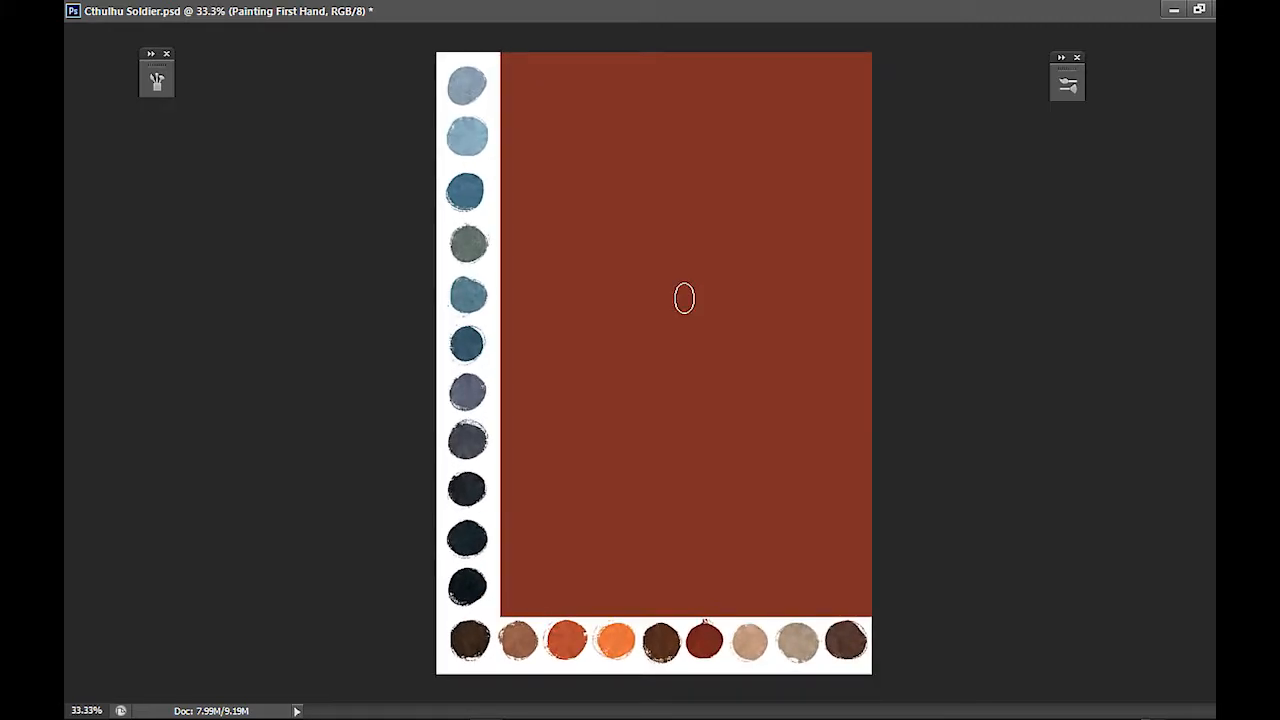
key("ctrl+minus")
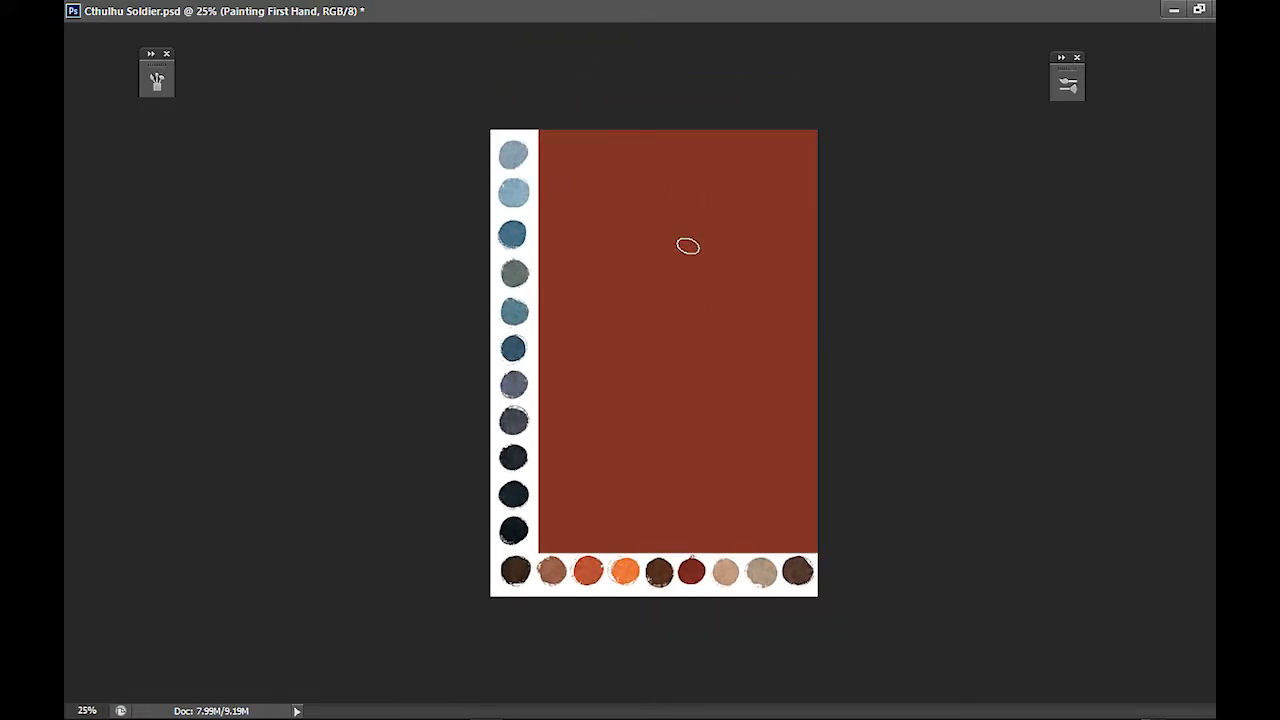
Choose the 45 px oval brush preset and paint the canvas's upper-left corner with the light blue sampled from the palette's second swatch
key("bracketleft")
key("bracketleft")
key("bracketleft")
left_click(1065, 88)
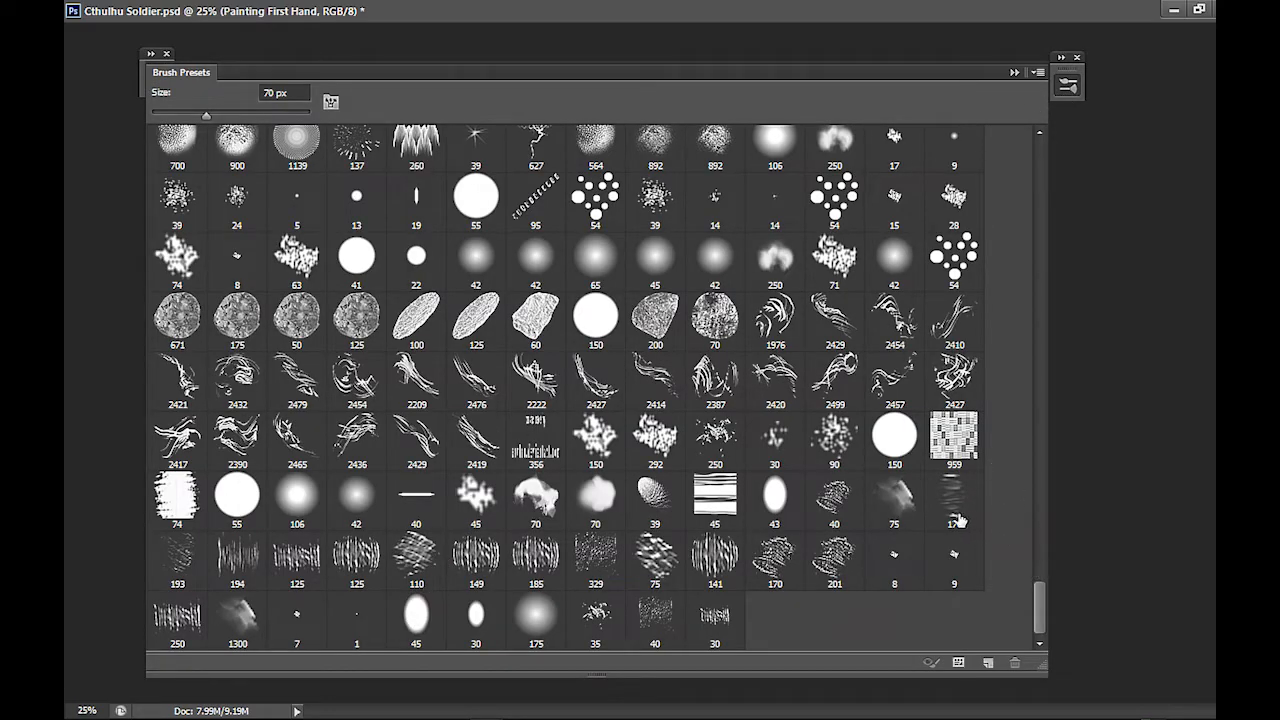
left_click(418, 618)
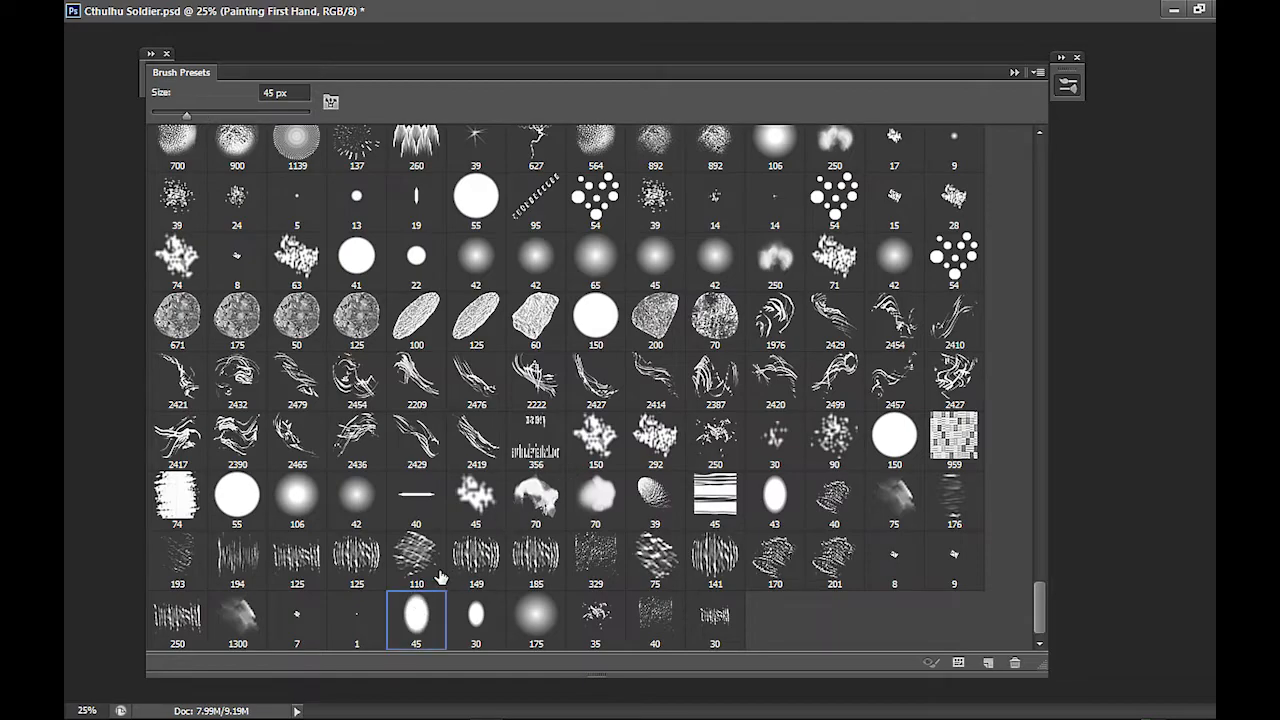
left_click(1068, 88)
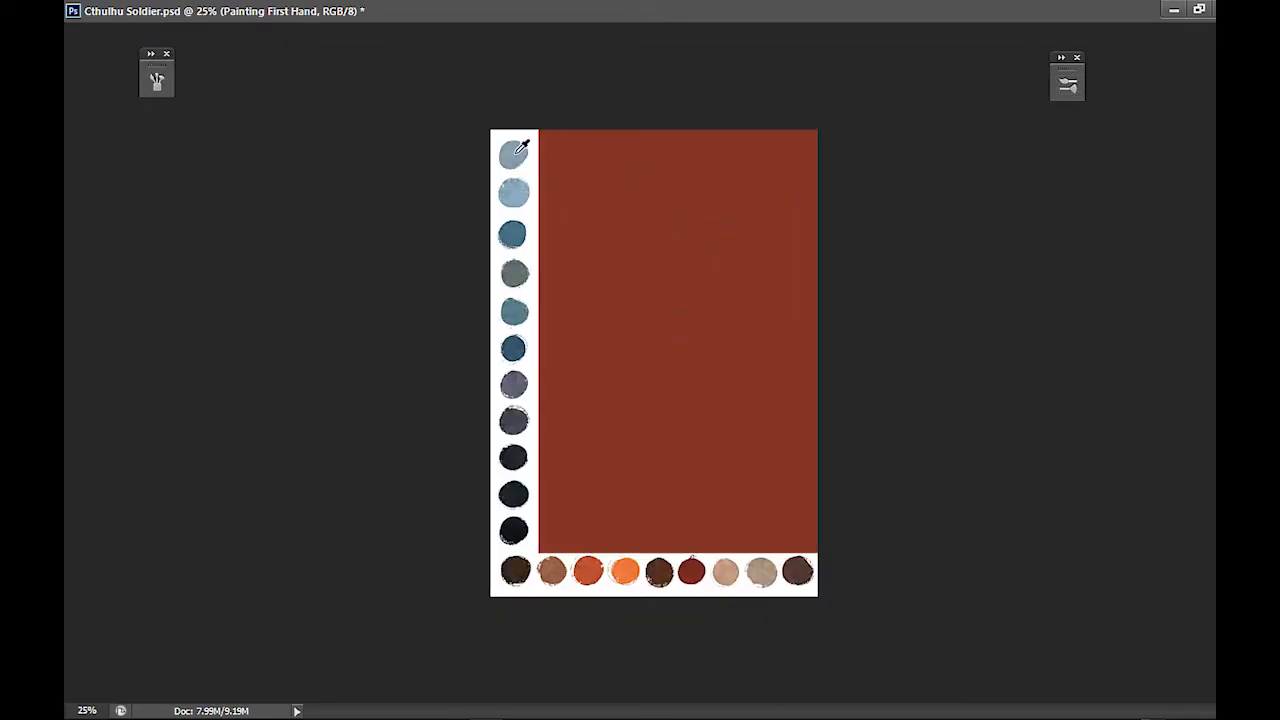
left_click(514, 194, "alt")
mouse_move(566, 148)
left_mouse_down()
mouse_move(552, 116)
mouse_move(556, 144)
mouse_move(551, 120)
mouse_move(550, 143)
mouse_move(584, 114)
mouse_move(587, 137)
mouse_move(610, 147)
mouse_move(600, 161)
mouse_move(623, 165)
mouse_move(564, 155)
mouse_move(551, 138)
mouse_move(643, 130)
mouse_move(642, 150)
mouse_move(665, 132)
mouse_move(588, 161)
mouse_move(682, 140)
left_mouse_up()
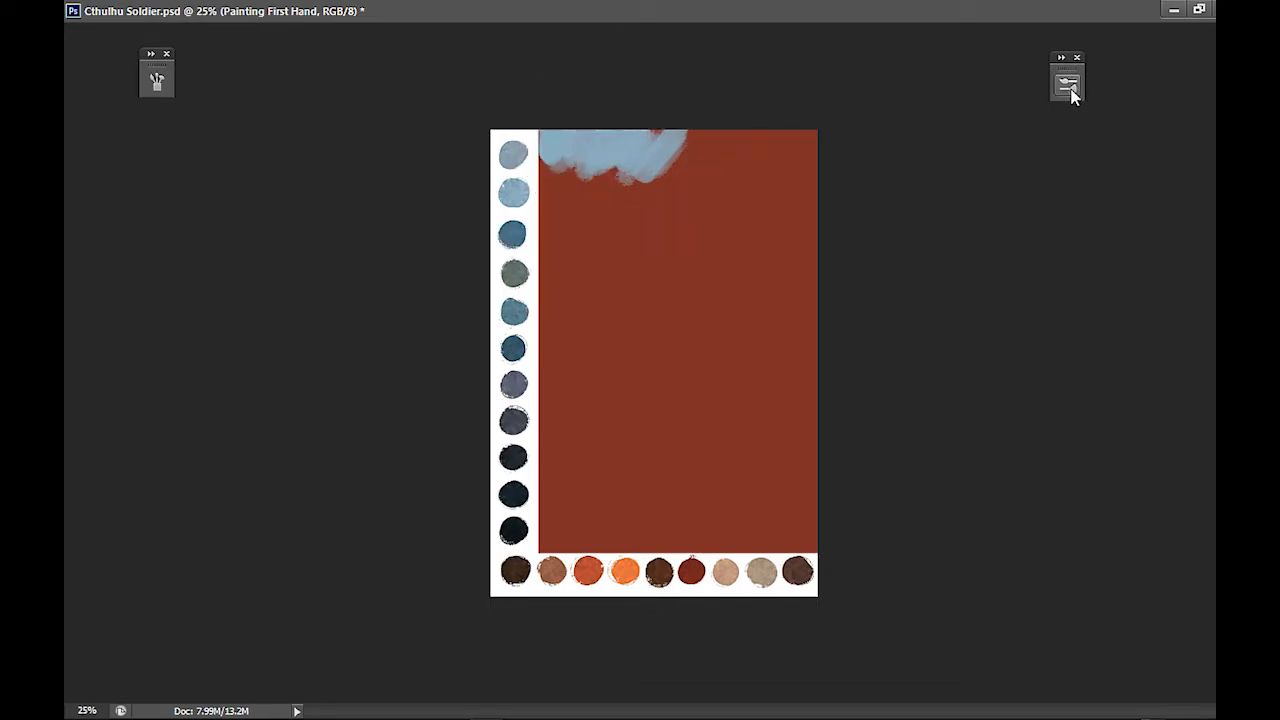
Detach the Color panel, place it just below the canvas, and maximize the document window again
left_click(1199, 9)
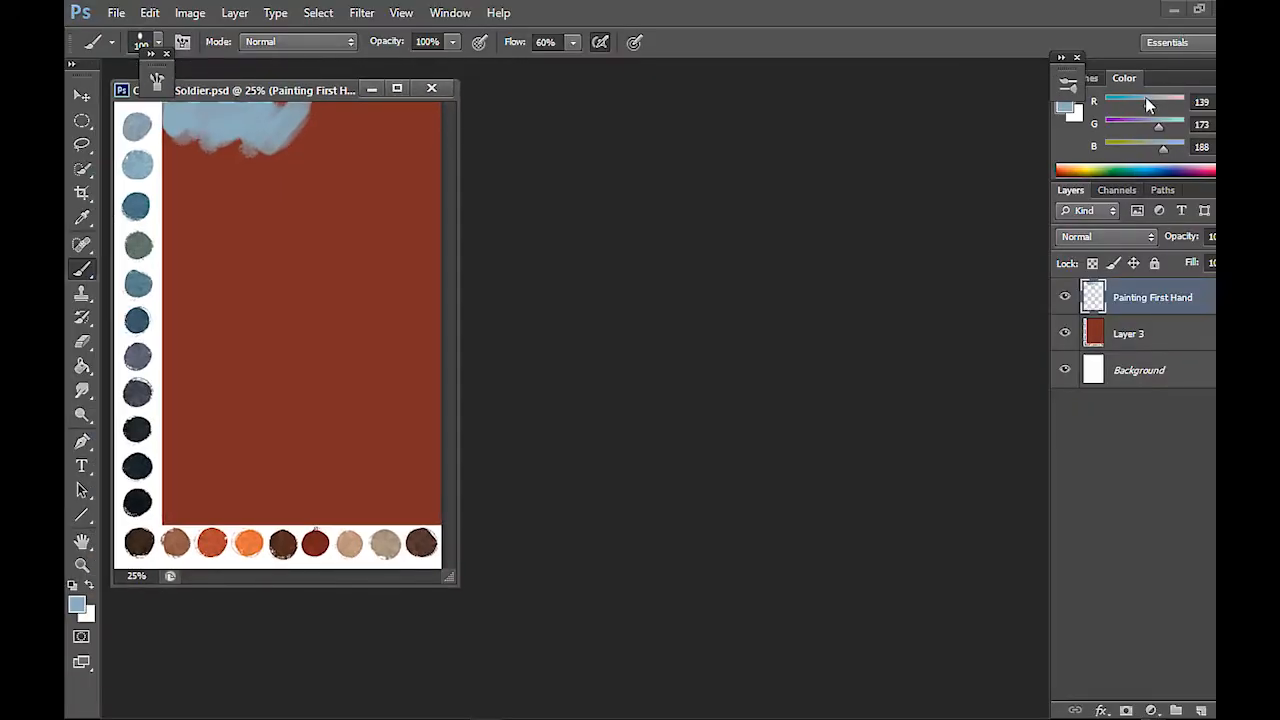
mouse_move(1128, 84)
left_mouse_down()
mouse_move(1098, 155)
mouse_move(696, 540)
mouse_move(648, 614)
mouse_move(625, 608)
mouse_move(646, 607)
left_mouse_up()
left_click(397, 90)
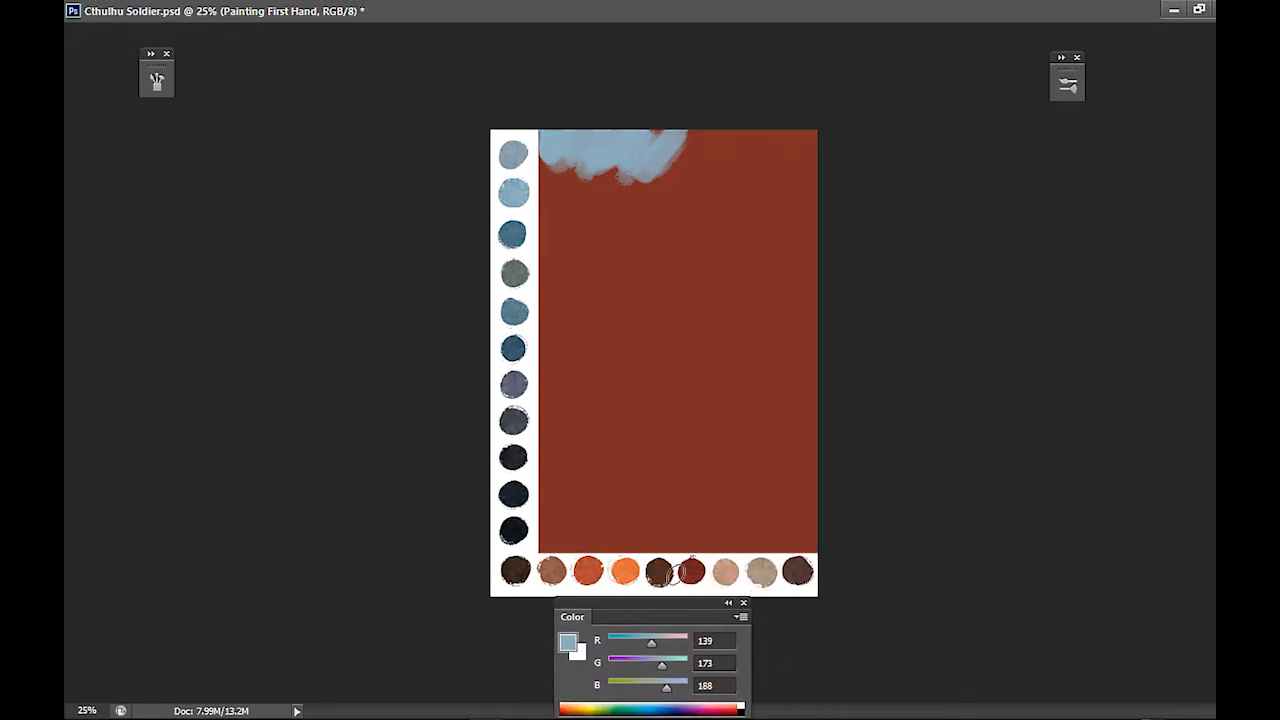
Set the foreground to a paler tint of the current blue and paint a highlight inside the upper-left blue area
left_click(569, 642)
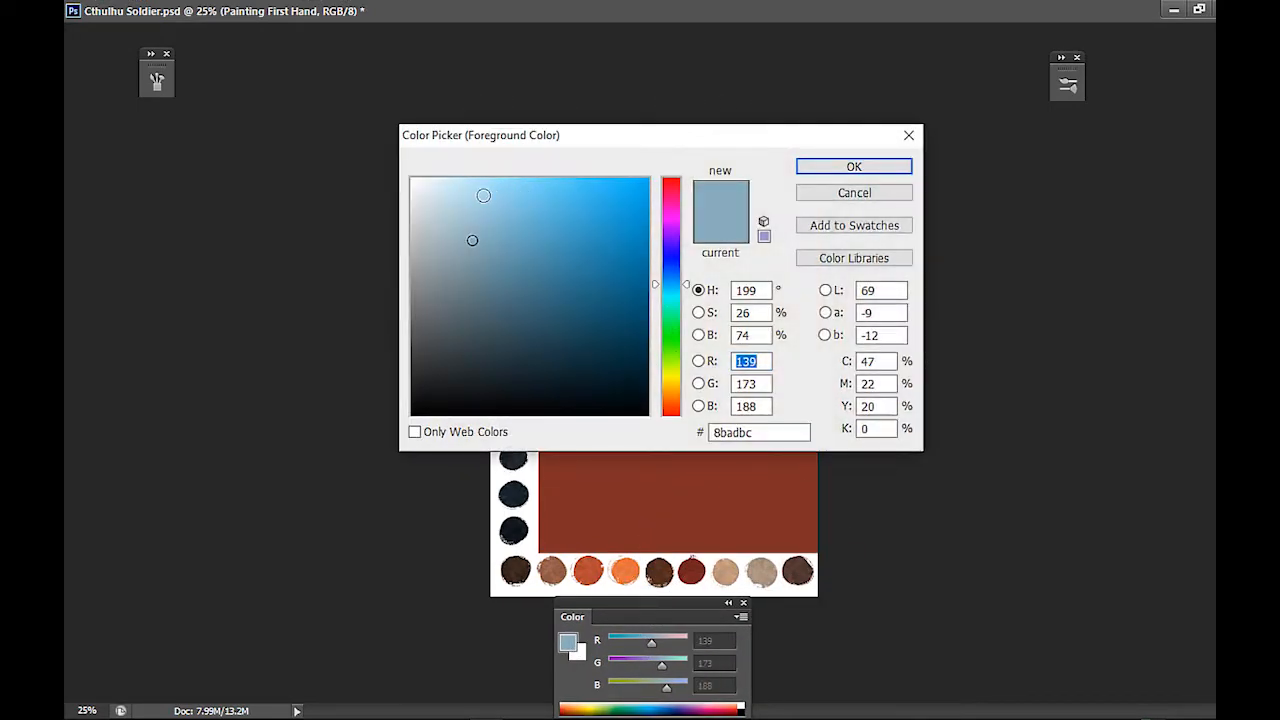
left_click(466, 183)
left_click(854, 166)
mouse_move(608, 160)
left_mouse_down()
mouse_move(628, 145)
mouse_move(588, 149)
mouse_move(628, 142)
mouse_move(613, 151)
mouse_move(674, 162)
mouse_move(616, 187)
mouse_move(643, 131)
mouse_move(575, 151)
left_mouse_up()
Blend the pale highlight into the surrounding blue strokes using shades sampled from the painted area
left_click(667, 137, "alt")
left_click(653, 144, "alt")
left_click(620, 136, "alt")
left_click(586, 136, "alt")
left_click(568, 133, "alt")
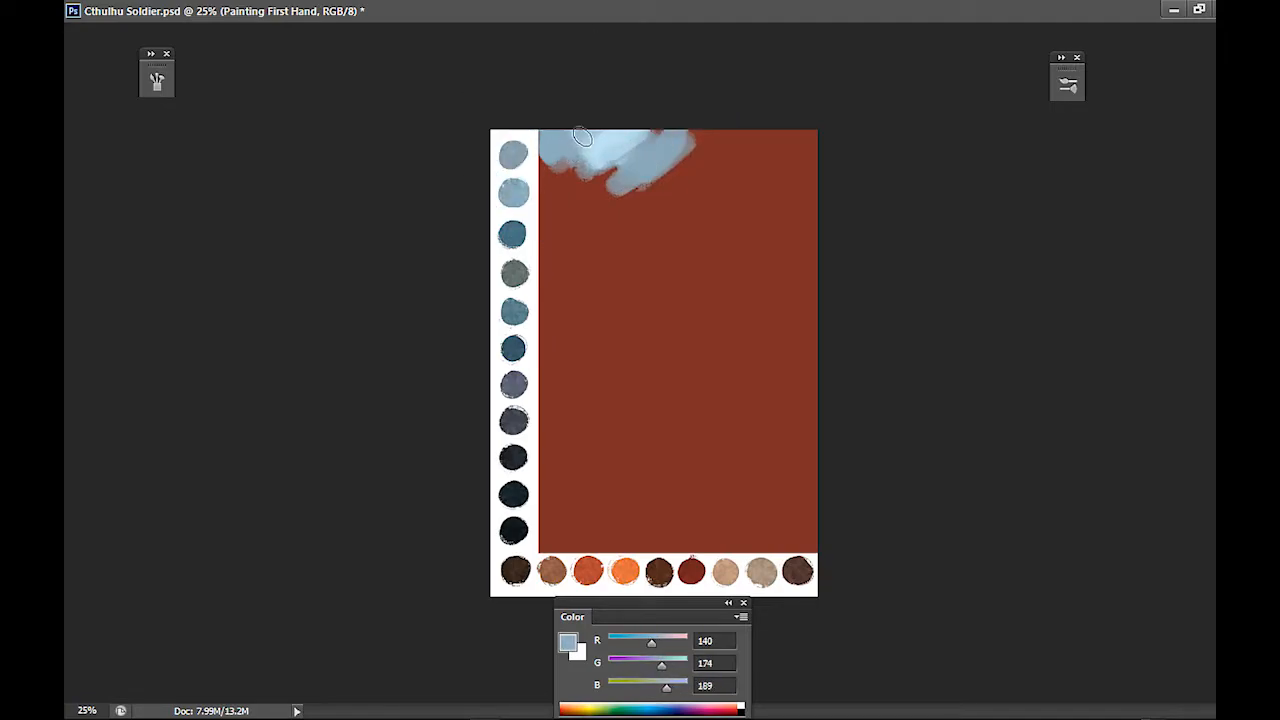
left_click(620, 133, "alt")
mouse_move(583, 144)
left_mouse_down()
mouse_move(624, 147)
mouse_move(610, 158)
mouse_move(706, 134)
left_mouse_up()
Set the foreground to sky blue #93d1ed and paint it along the lower edge of the upper-left blue area
left_click(637, 154, "alt")
left_click(575, 643)
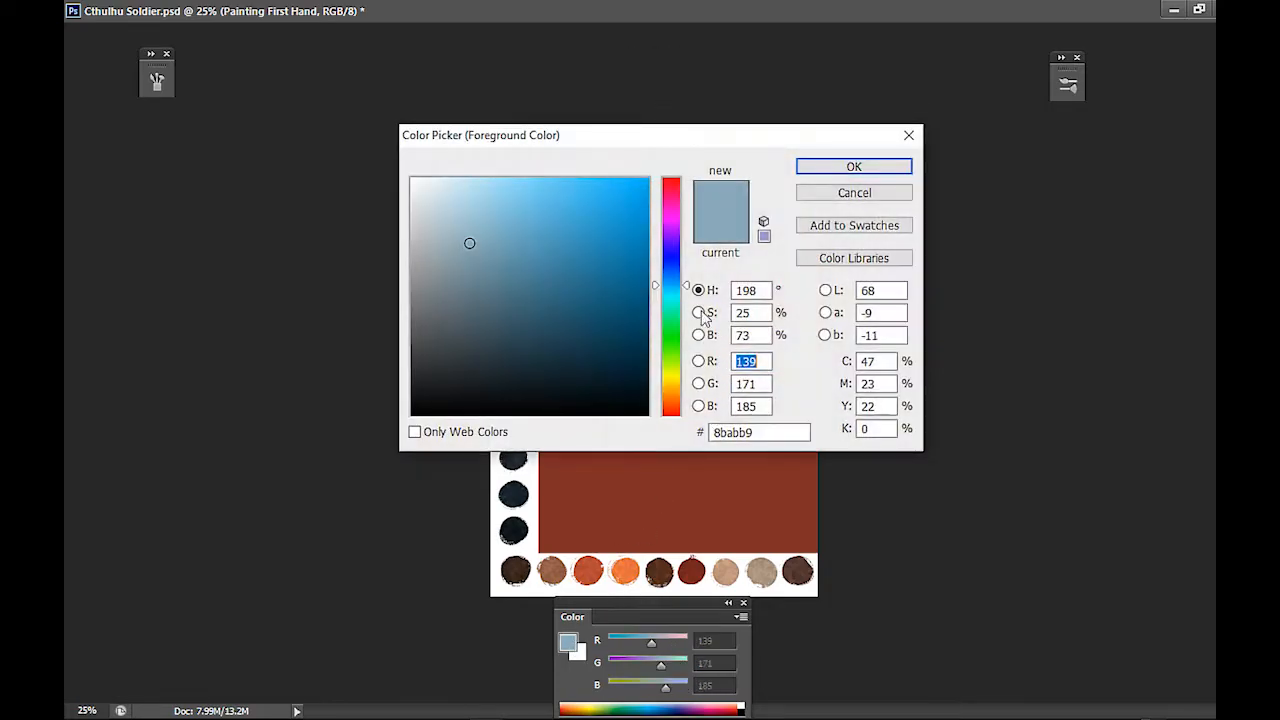
left_click(513, 227)
left_click(501, 194)
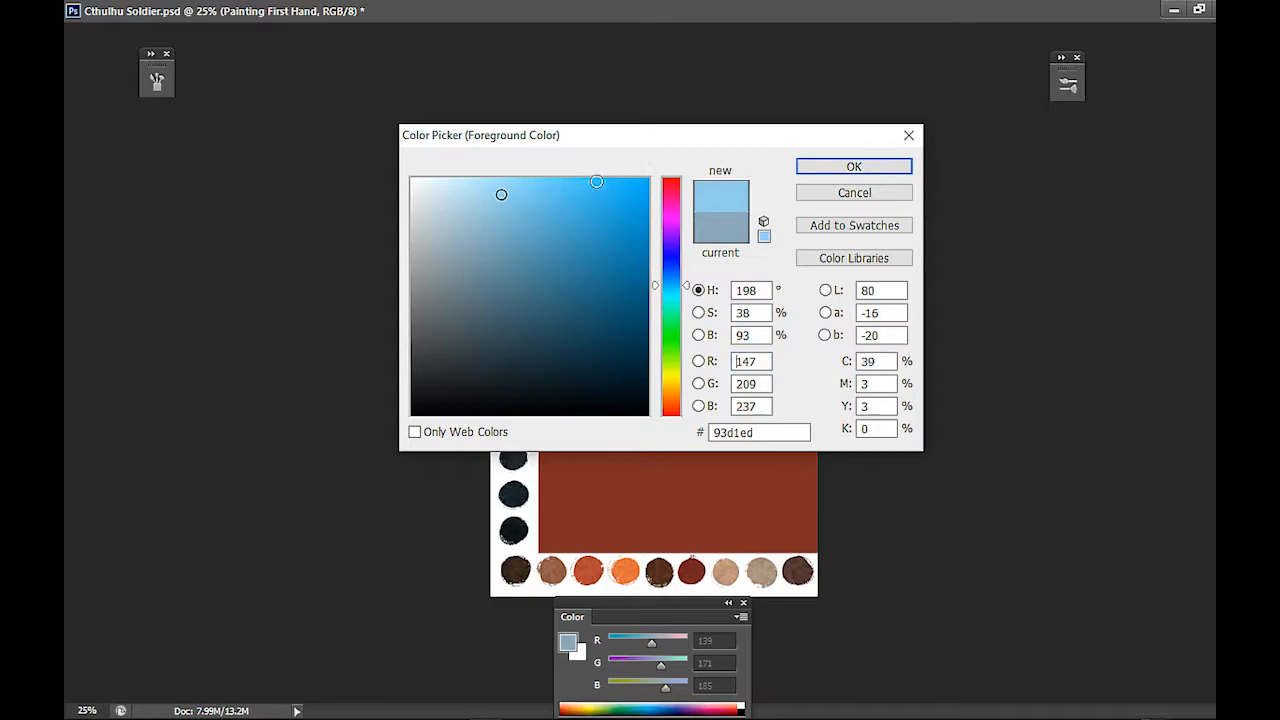
left_click(838, 170)
mouse_move(571, 166)
left_mouse_down()
mouse_move(558, 177)
mouse_move(578, 190)
mouse_move(610, 184)
mouse_move(552, 172)
mouse_move(569, 200)
mouse_move(620, 168)
mouse_move(565, 169)
mouse_move(628, 183)
mouse_move(596, 192)
mouse_move(635, 190)
mouse_move(752, 107)
left_mouse_up()
Soften the sky-blue strokes and extend them along the canvas's top with blues sampled from the painting
left_click(571, 134, "alt")
left_click(587, 156, "alt")
left_click(685, 155, "alt")
left_click_drag(662, 164, 752, 102)
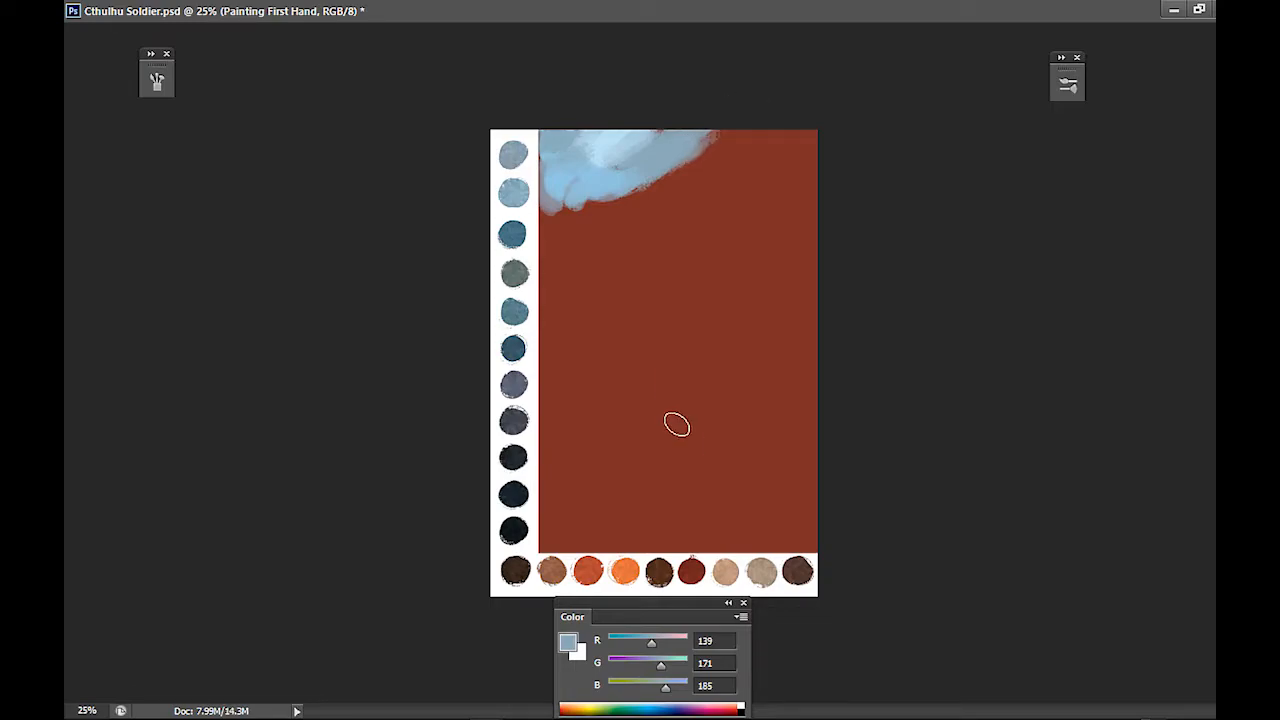
Set the foreground to dark grey-blue #546268 and paint a diagonal patch beside the light blue at the canvas's upper edge
left_click(569, 643)
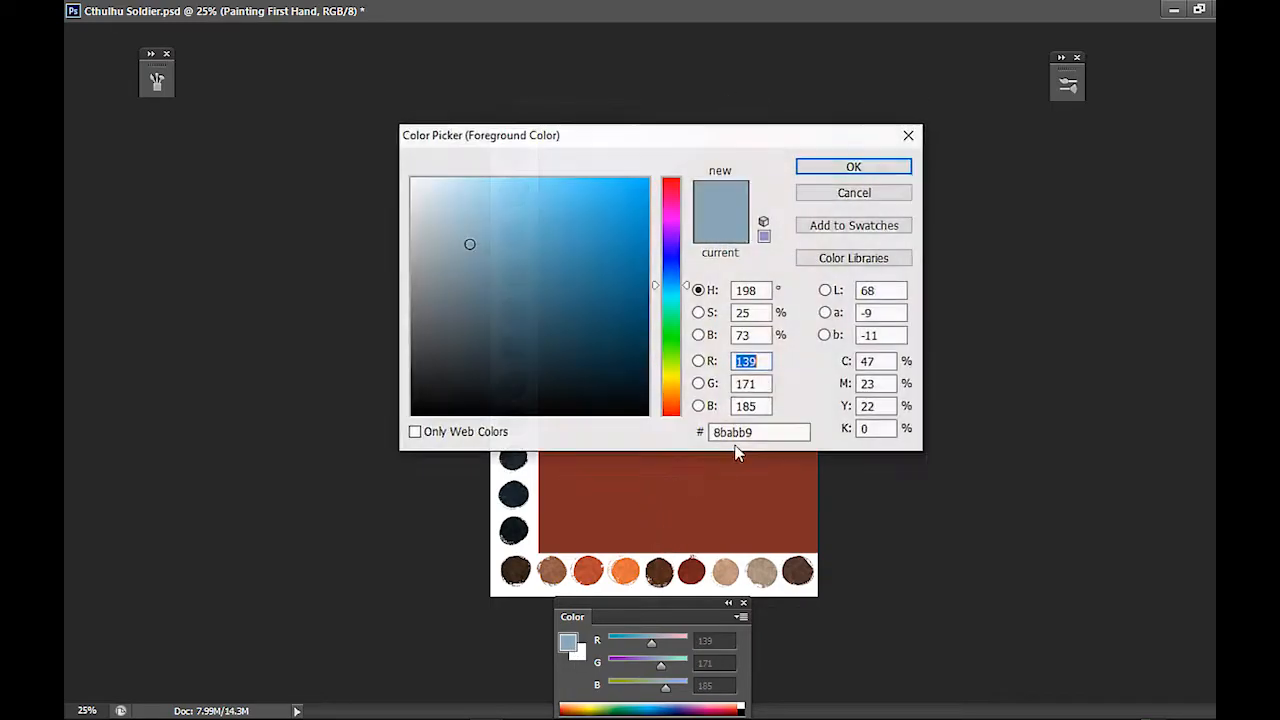
mouse_move(511, 280)
left_mouse_down()
mouse_move(502, 305)
mouse_move(456, 319)
left_mouse_up()
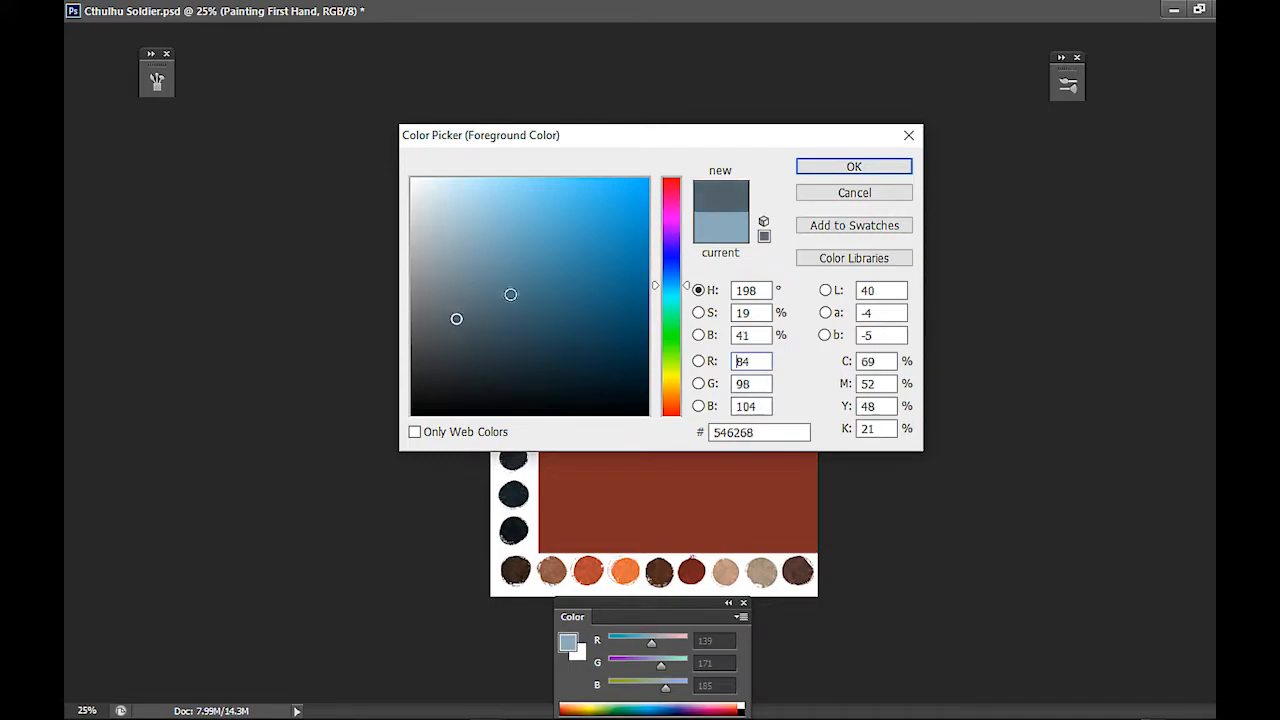
left_click(855, 168)
mouse_move(726, 149)
left_mouse_down()
mouse_move(674, 171)
mouse_move(720, 140)
mouse_move(746, 149)
mouse_move(657, 174)
left_mouse_up()
Paint the canvas's upper-right corner with pale and mid blues sampled from the existing strokes, blending them together
left_click(650, 172, "alt")
mouse_move(760, 157)
left_mouse_down()
mouse_move(795, 134)
mouse_move(736, 197)
mouse_move(801, 145)
mouse_move(745, 190)
mouse_move(766, 167)
left_mouse_up()
left_click(606, 136, "alt")
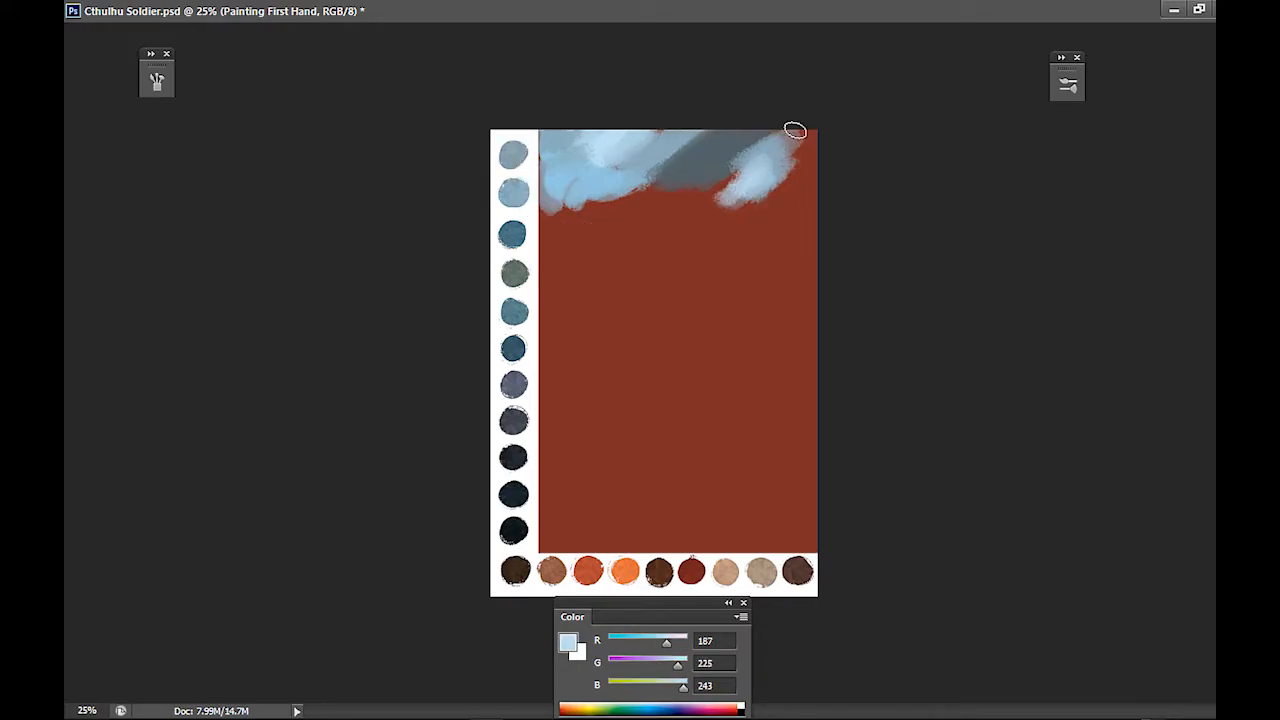
left_click(775, 142, "alt")
mouse_move(775, 175)
left_mouse_down()
mouse_move(736, 191)
mouse_move(772, 162)
mouse_move(742, 204)
mouse_move(799, 162)
left_mouse_up()
left_click(759, 170, "alt")
left_click(774, 152, "alt")
left_click_drag(802, 165, 814, 162)
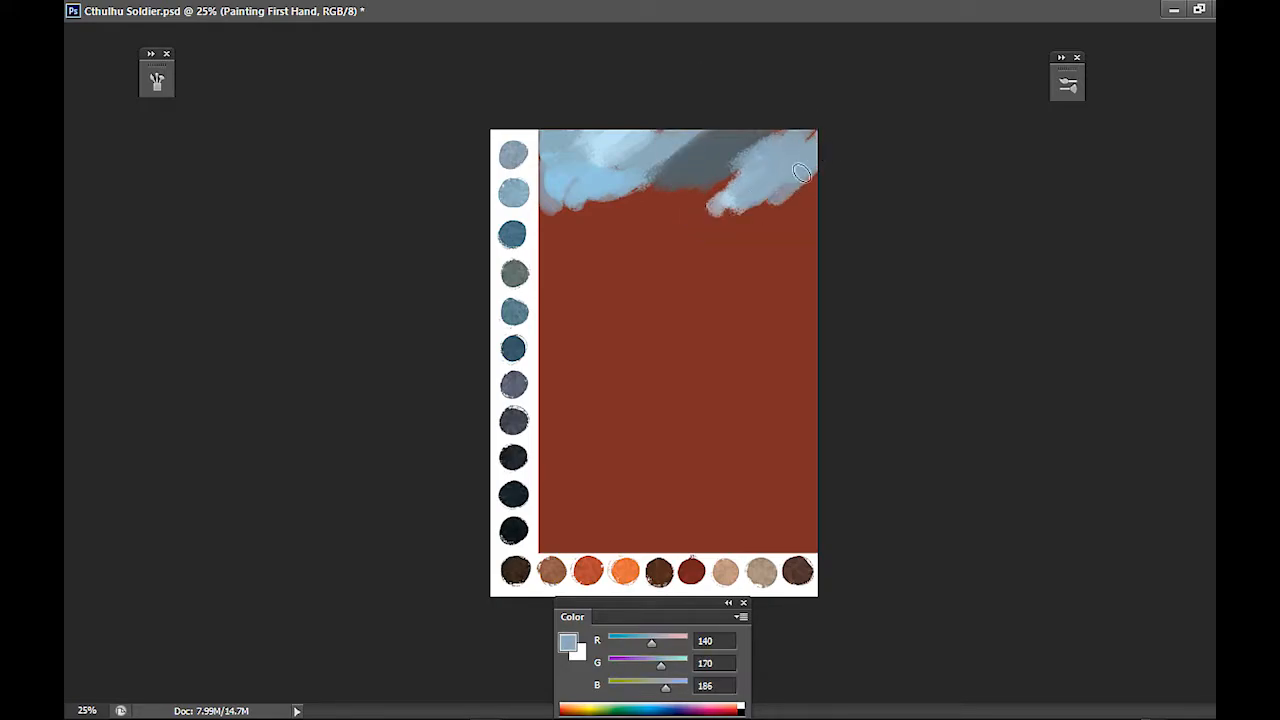
Sample the dark grey-blue and extend its diagonal patch downward into the red area
left_click(745, 141, "alt")
mouse_move(697, 152)
left_mouse_down()
mouse_move(680, 199)
mouse_move(642, 186)
mouse_move(684, 195)
mouse_move(698, 170)
mouse_move(680, 204)
mouse_move(725, 172)
left_mouse_up()
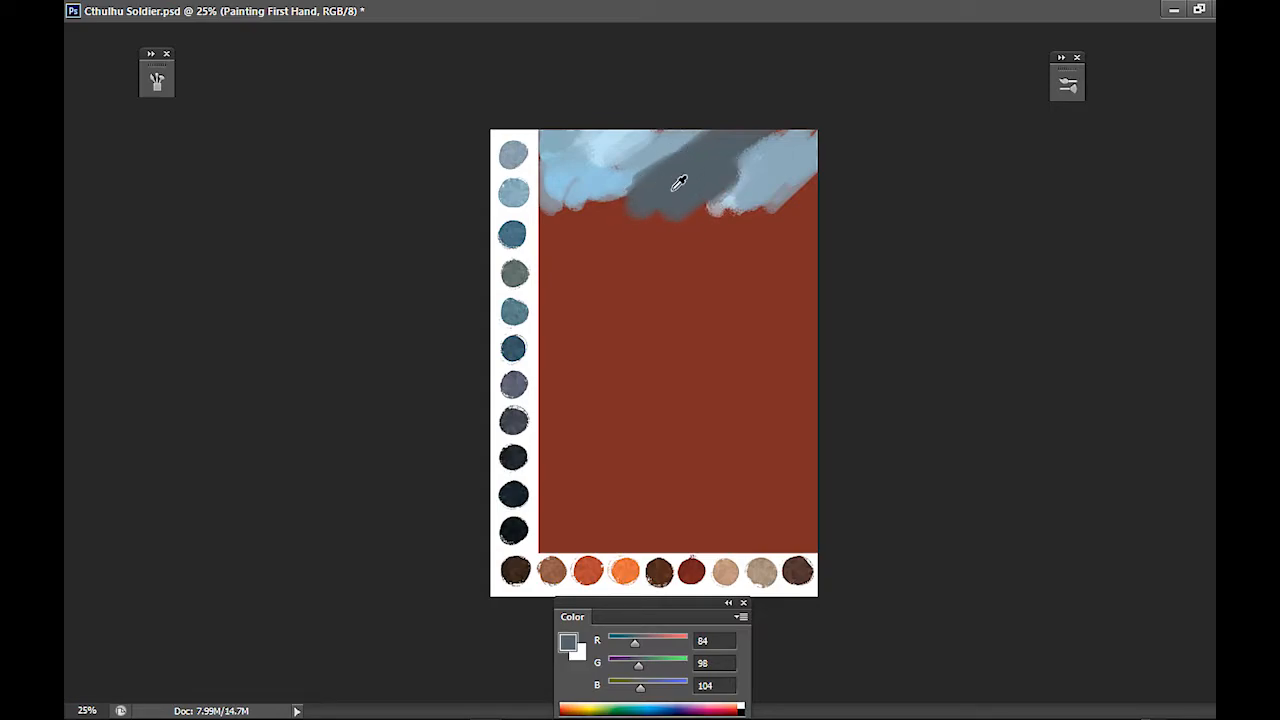
mouse_move(668, 221)
left_mouse_down()
mouse_move(643, 242)
mouse_move(623, 211)
mouse_move(655, 220)
left_mouse_up()
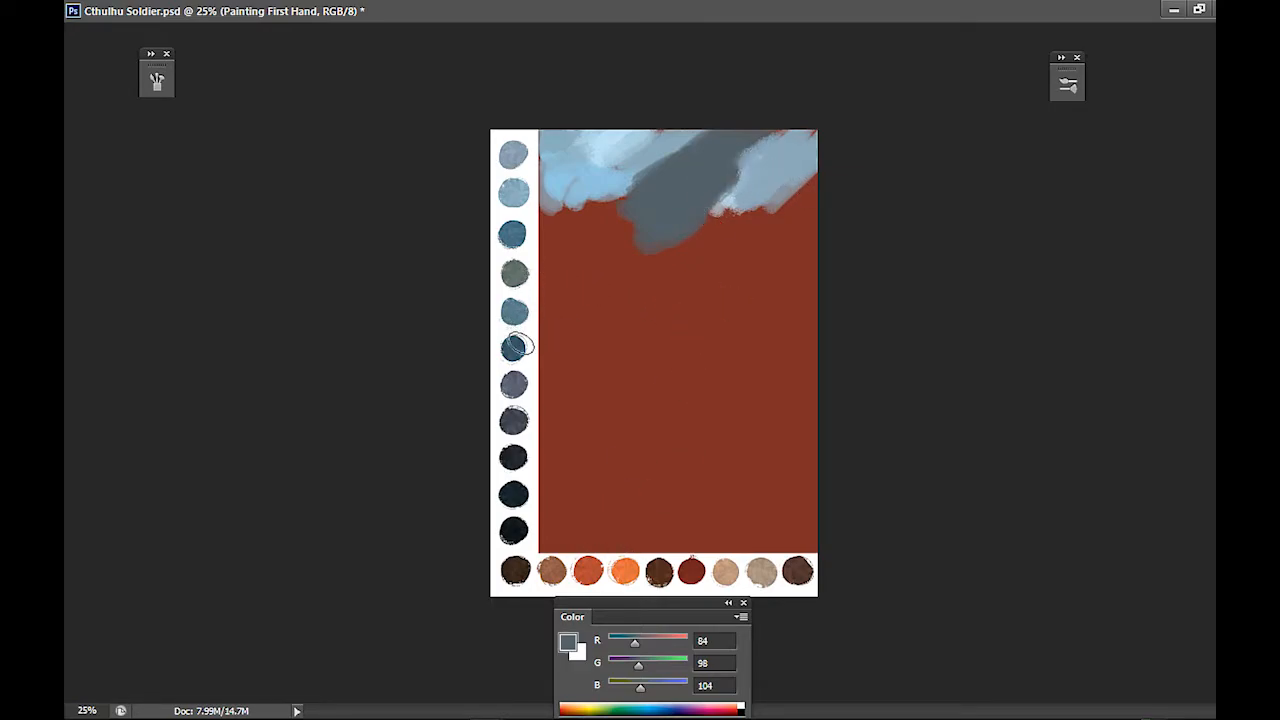
Paint a muted slate band down the canvas's right edge and add a darker slate patch near its lower end
left_click(517, 383, "alt")
mouse_move(817, 223)
left_mouse_down()
mouse_move(763, 274)
mouse_move(823, 196)
mouse_move(804, 203)
mouse_move(769, 272)
mouse_move(801, 300)
mouse_move(792, 284)
mouse_move(782, 348)
mouse_move(763, 346)
mouse_move(774, 366)
mouse_move(806, 364)
mouse_move(816, 348)
mouse_move(755, 421)
mouse_move(787, 424)
mouse_move(782, 464)
mouse_move(797, 408)
mouse_move(811, 424)
mouse_move(785, 469)
mouse_move(802, 463)
mouse_move(765, 458)
mouse_move(780, 357)
mouse_move(786, 375)
mouse_move(743, 458)
mouse_move(771, 486)
left_mouse_up()
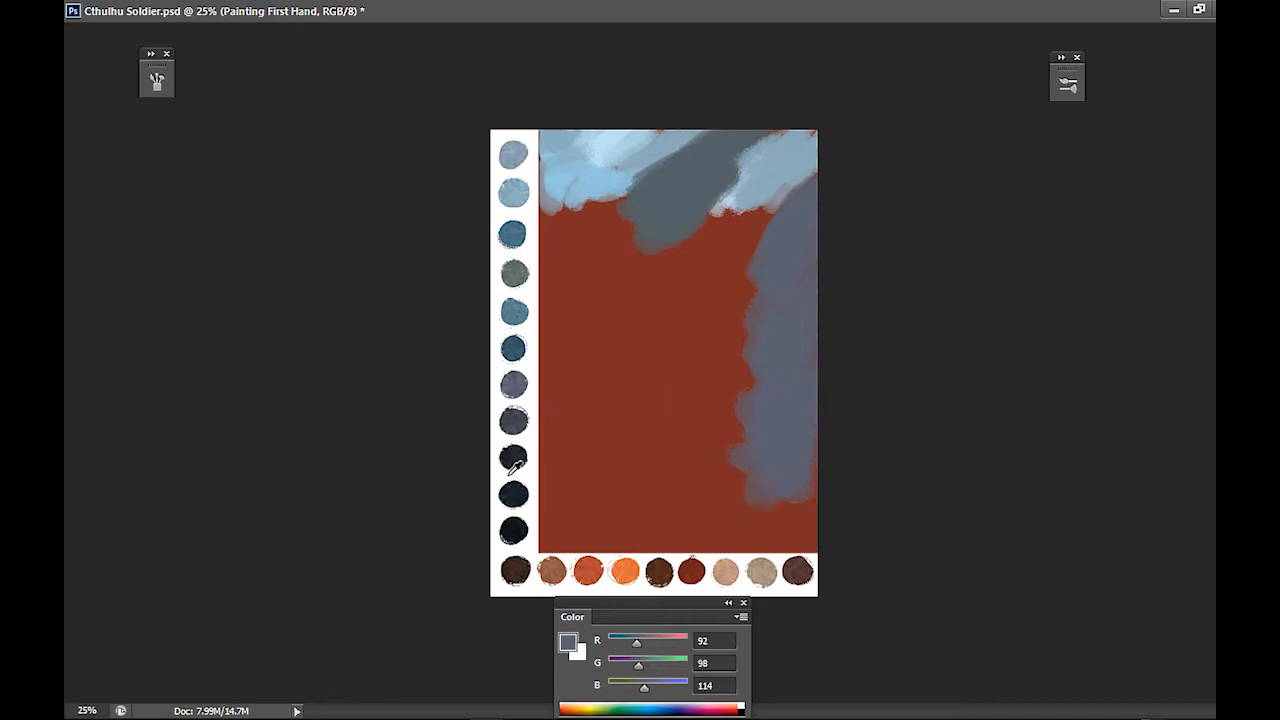
left_click(527, 408, "alt")
mouse_move(790, 385)
left_mouse_down()
mouse_move(823, 409)
mouse_move(774, 457)
mouse_move(759, 403)
left_mouse_up()
Cover the canvas's lower-right corner and most of its right edge with a near-black blue
left_click(522, 533, "alt")
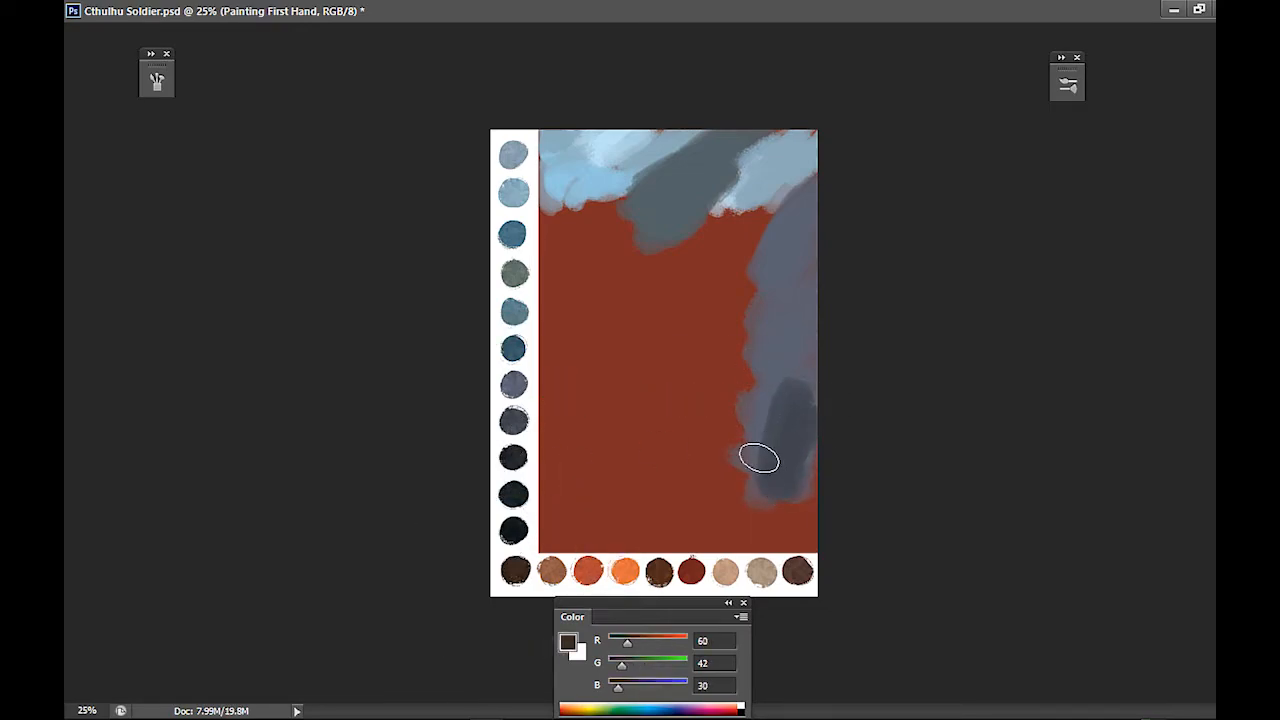
mouse_move(796, 436)
left_mouse_down()
mouse_move(758, 487)
mouse_move(761, 453)
mouse_move(780, 447)
mouse_move(761, 450)
mouse_move(730, 534)
mouse_move(778, 536)
mouse_move(758, 534)
mouse_move(791, 505)
mouse_move(785, 537)
mouse_move(804, 526)
mouse_move(807, 512)
mouse_move(777, 527)
mouse_move(814, 540)
mouse_move(808, 510)
left_mouse_up()
mouse_move(738, 530)
left_mouse_down()
mouse_move(708, 525)
mouse_move(693, 479)
mouse_move(718, 541)
left_mouse_up()
mouse_move(797, 483)
left_mouse_down()
mouse_move(802, 325)
mouse_move(793, 371)
mouse_move(792, 358)
mouse_move(807, 238)
mouse_move(797, 423)
mouse_move(815, 396)
mouse_move(789, 338)
mouse_move(793, 303)
mouse_move(818, 317)
mouse_move(791, 326)
mouse_move(794, 294)
mouse_move(780, 312)
mouse_move(792, 327)
mouse_move(817, 283)
mouse_move(816, 251)
mouse_move(845, 234)
mouse_move(793, 262)
mouse_move(876, 180)
mouse_move(802, 251)
mouse_move(803, 225)
mouse_move(818, 251)
mouse_move(801, 335)
mouse_move(779, 305)
mouse_move(765, 433)
mouse_move(801, 429)
mouse_move(822, 329)
left_mouse_up()
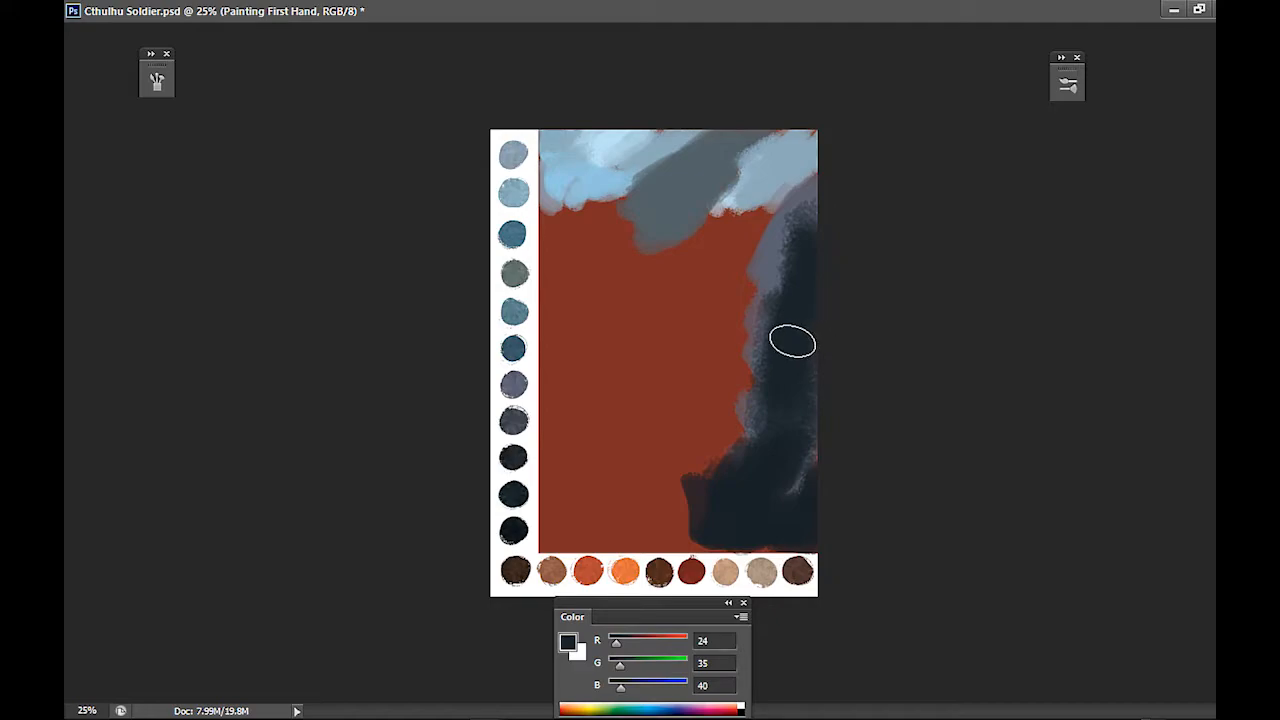
Paint blue strokes down the canvas's left edge, using a palette blue and a light blue sampled from the sky
left_click(512, 233, "alt")
mouse_move(571, 206)
left_mouse_down()
mouse_move(560, 296)
mouse_move(556, 202)
mouse_move(552, 320)
left_mouse_up()
left_click(564, 163, "alt")
left_click_drag(580, 196, 562, 372)
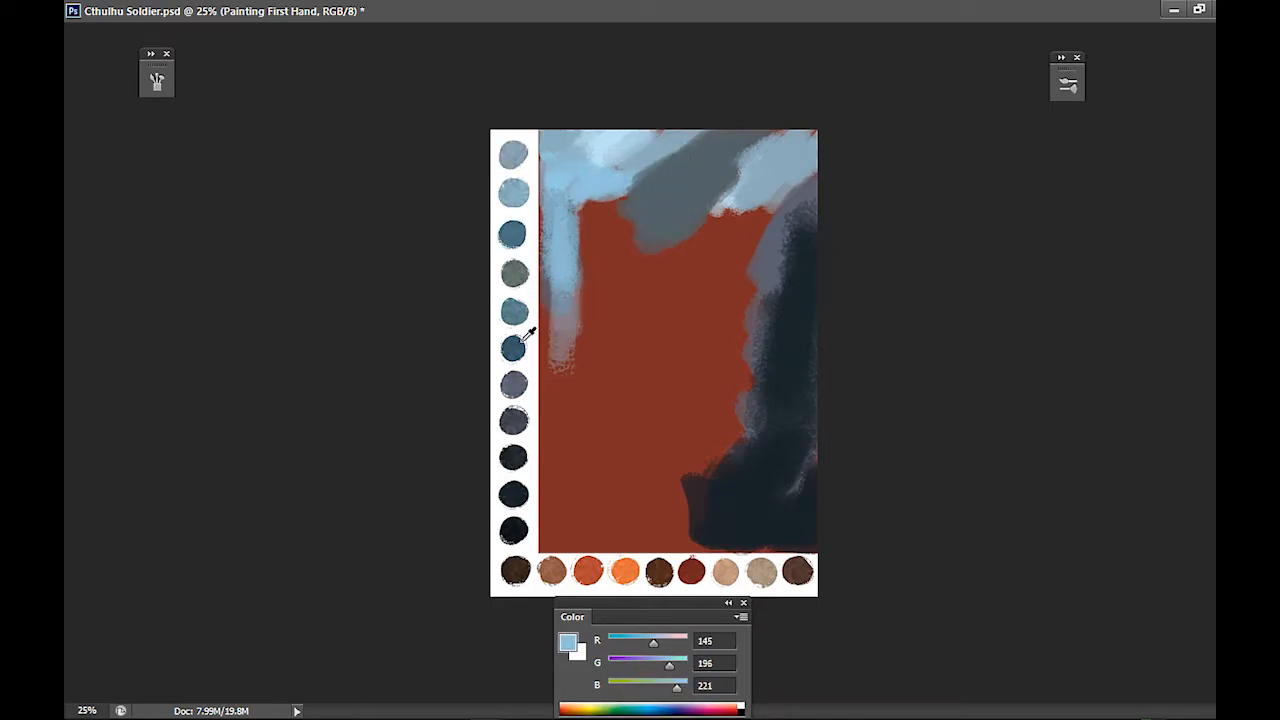
Layer dark blue, near-black and grey-green patches down the lower part of the canvas's left edge
left_click(522, 341, "alt")
mouse_move(572, 295)
left_mouse_down()
mouse_move(563, 380)
mouse_move(566, 323)
mouse_move(573, 374)
mouse_move(556, 328)
left_mouse_up()
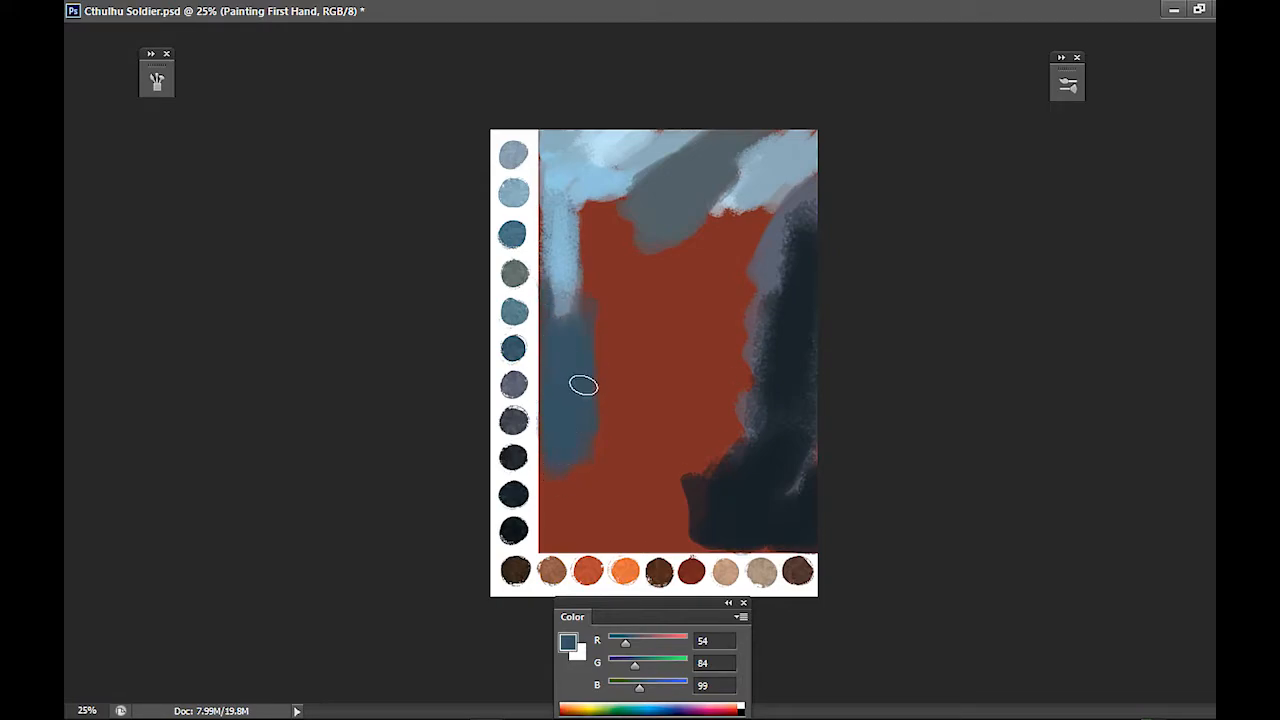
left_click(767, 459, "alt")
mouse_move(558, 468)
left_mouse_down()
mouse_move(606, 441)
mouse_move(586, 435)
mouse_move(610, 408)
mouse_move(593, 477)
mouse_move(612, 386)
left_mouse_up()
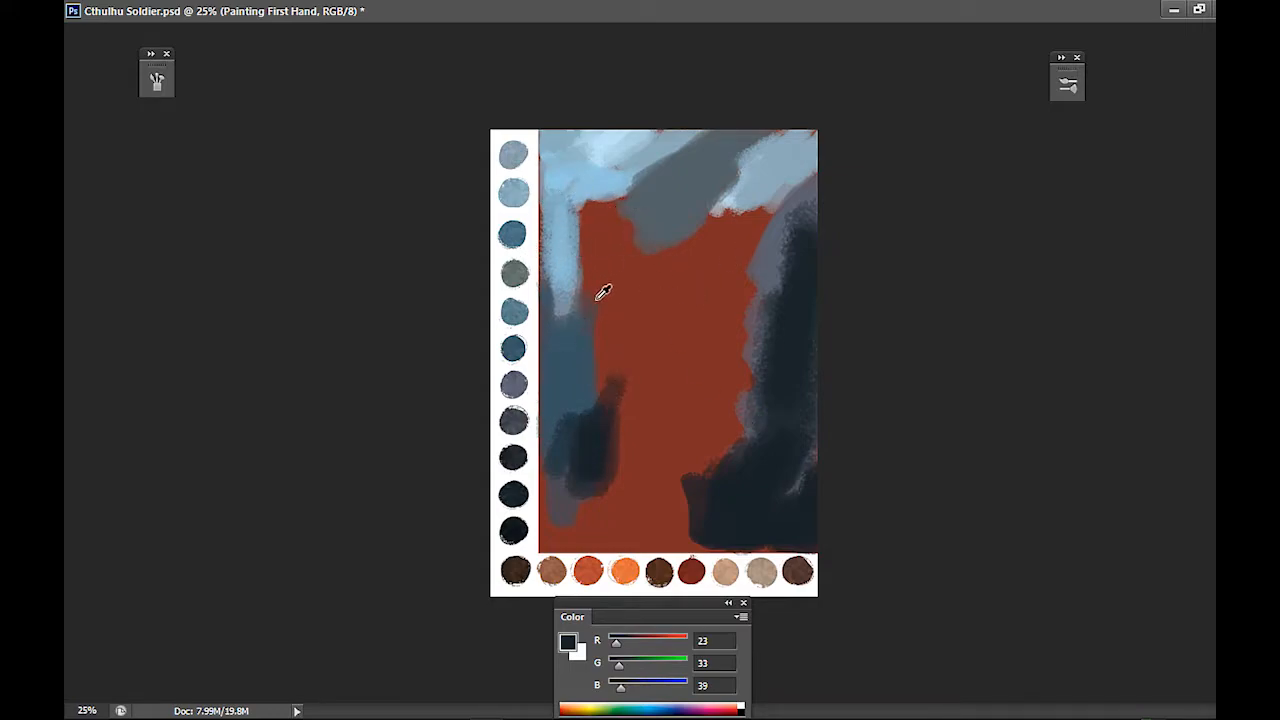
left_click(515, 268, "alt")
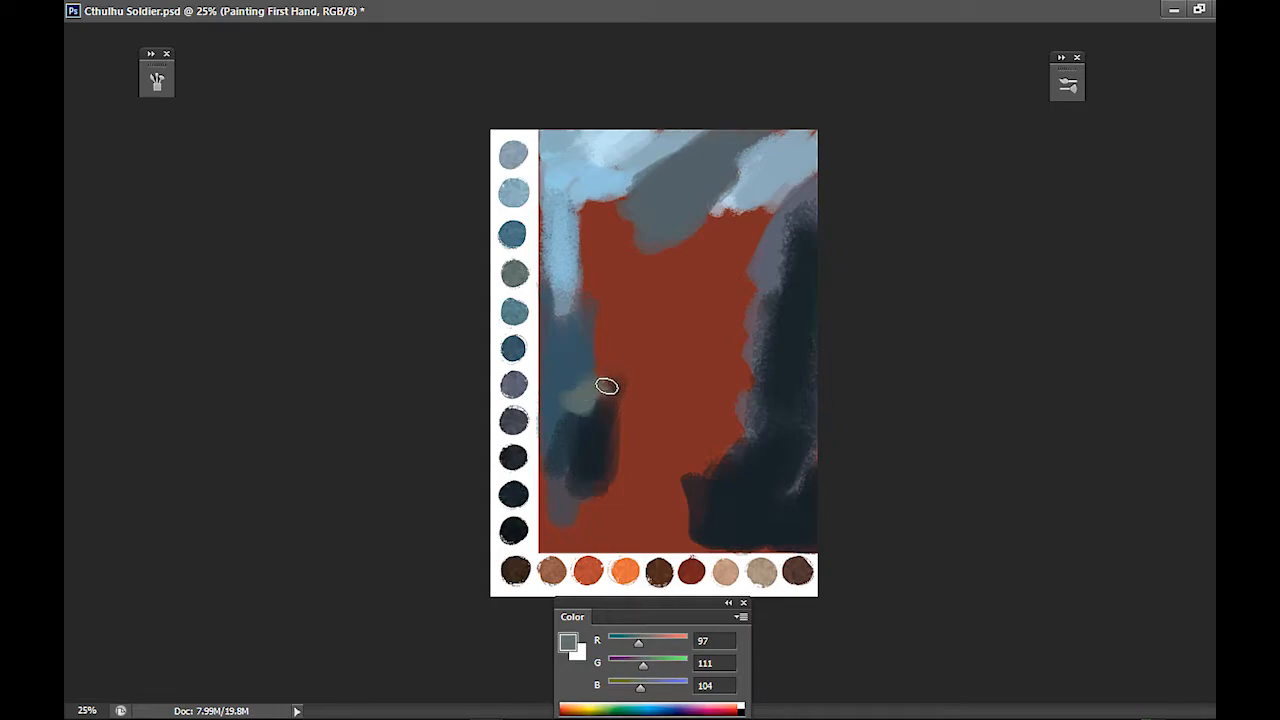
Fill out the upper-left sky with broad strokes of sampled light and pale blue, up to the dark grey patch
left_click(599, 185, "alt")
mouse_move(571, 234)
left_mouse_down()
mouse_move(622, 195)
mouse_move(608, 188)
mouse_move(632, 184)
mouse_move(605, 205)
mouse_move(655, 156)
mouse_move(593, 200)
mouse_move(708, 106)
left_mouse_up()
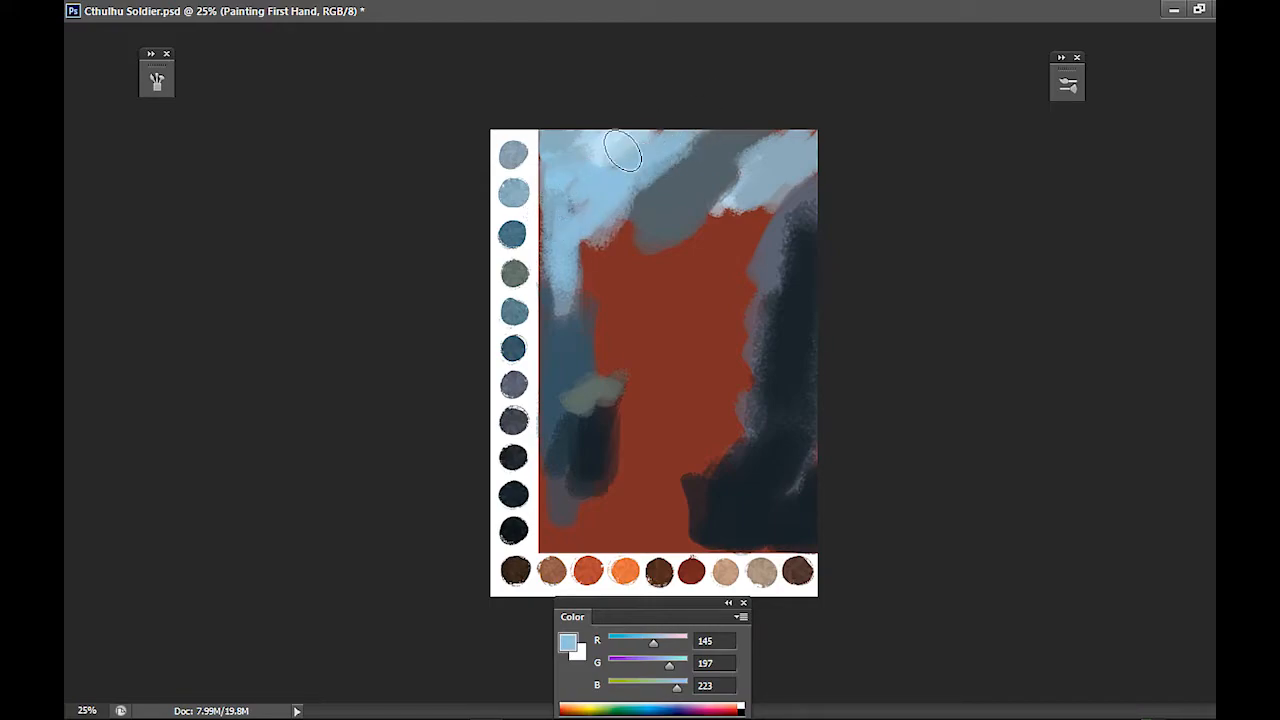
left_click(617, 136, "alt")
left_click_drag(622, 164, 698, 104)
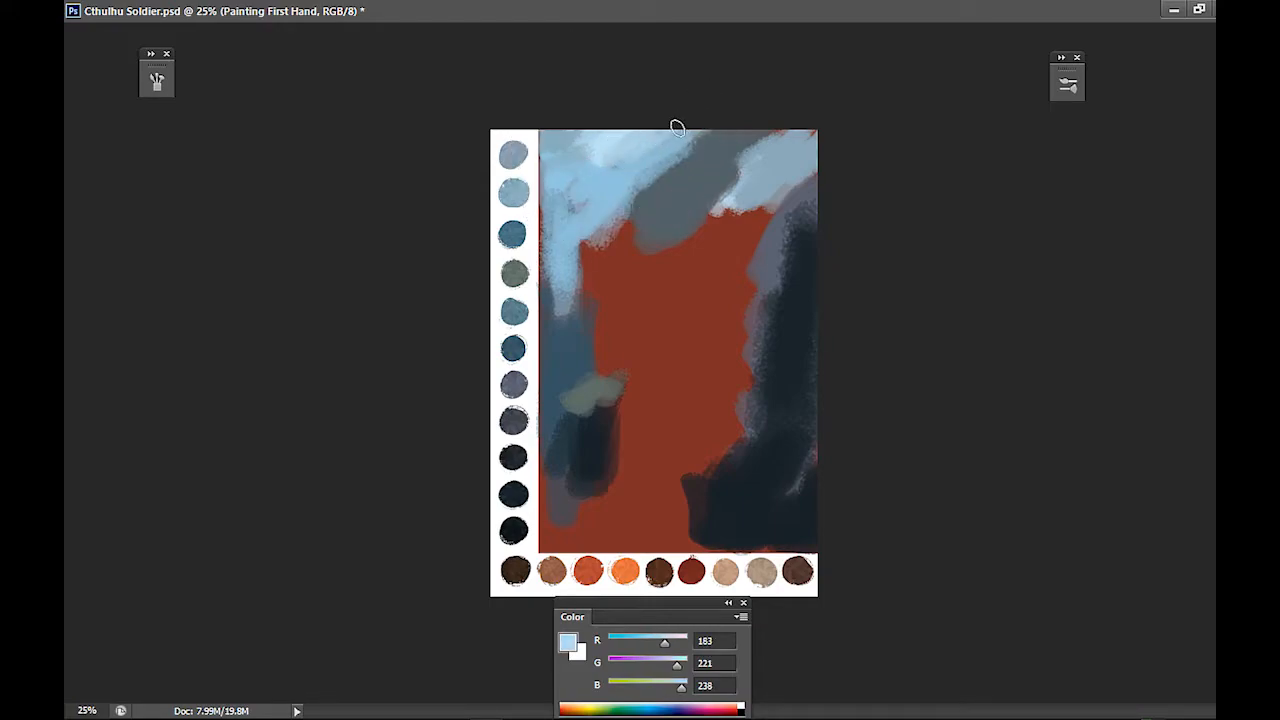
Add a white streak along the upper edge of the grey diagonal patch in the sky and blend it with sampled blue and grey
left_click(532, 211, "alt")
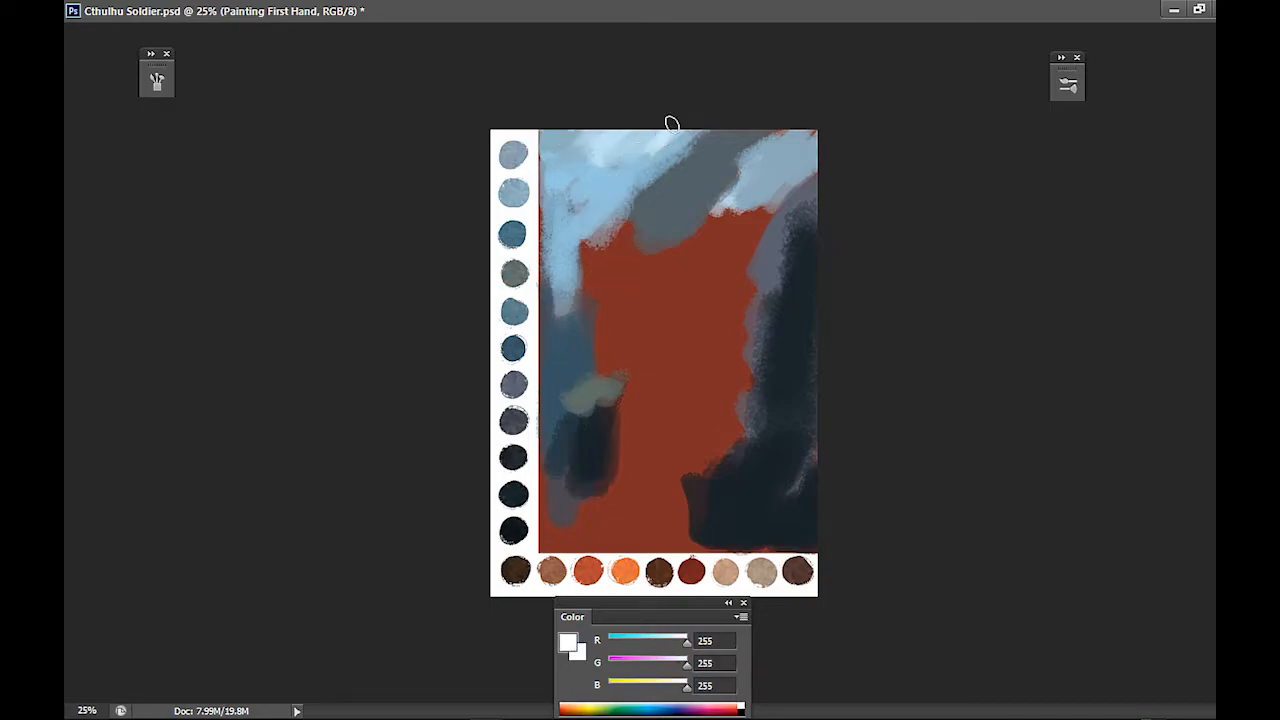
left_click(649, 159, "alt")
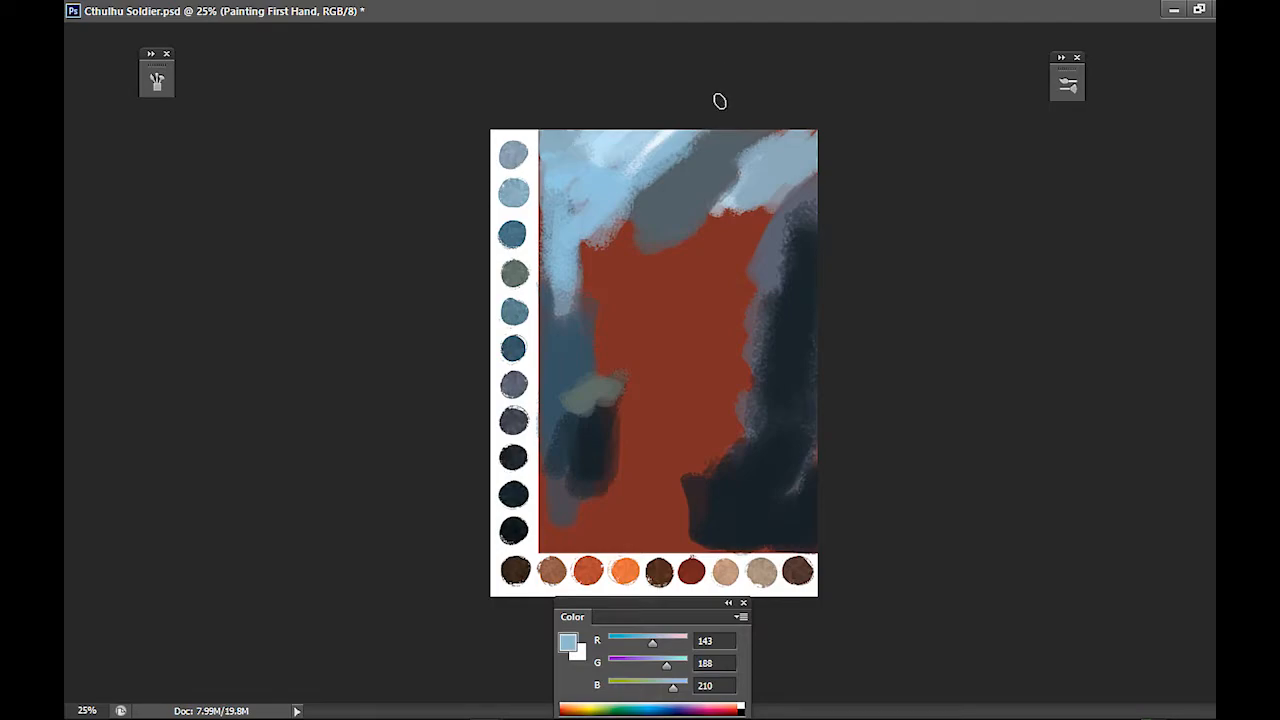
left_click(688, 167, "alt")
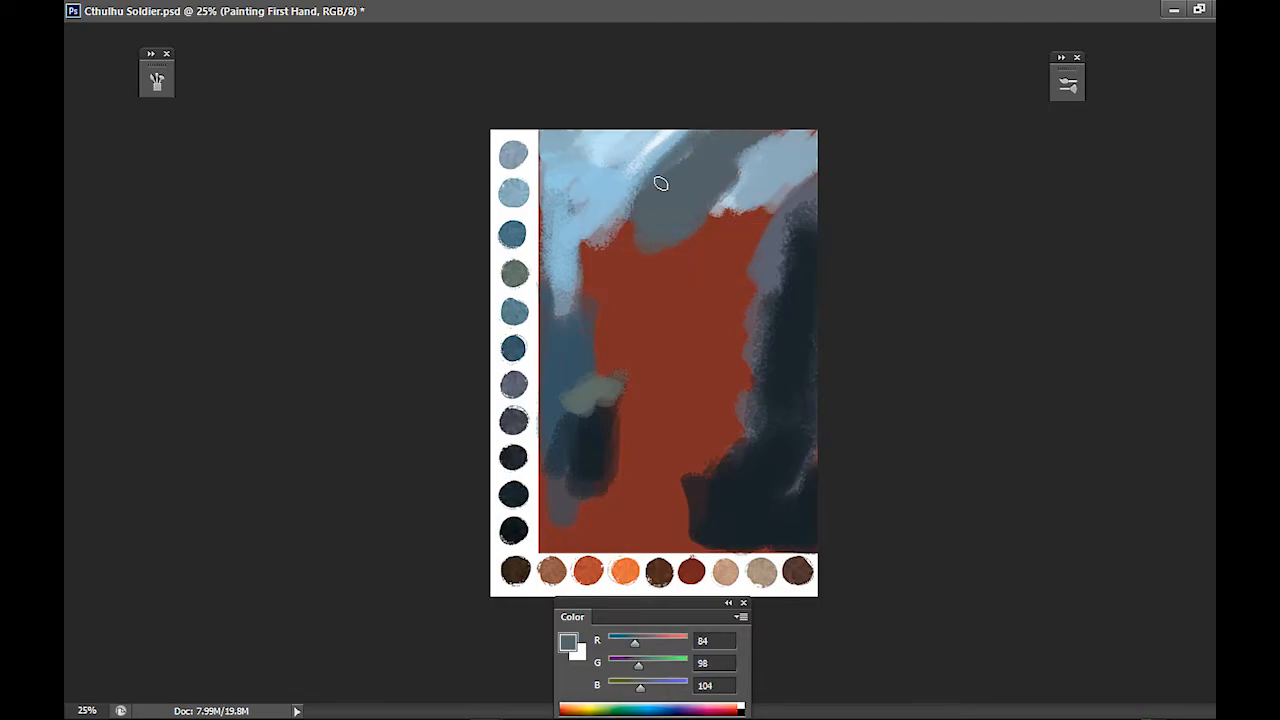
Darken the grey diagonal band at the top of the sky with sampled near-black and a dark palette blue
left_click(808, 272, "alt")
mouse_move(648, 215)
left_mouse_down()
mouse_move(707, 163)
mouse_move(666, 181)
mouse_move(664, 202)
mouse_move(763, 120)
left_mouse_up()
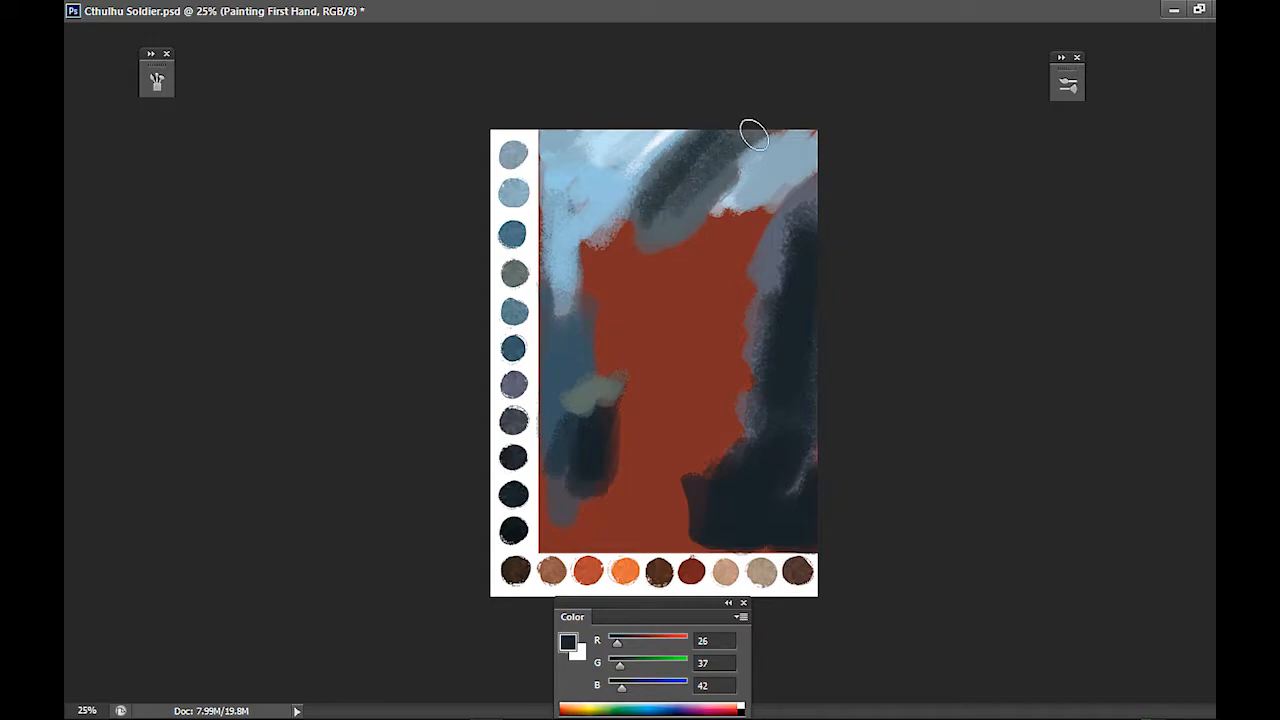
left_click(514, 347, "alt")
mouse_move(698, 173)
left_mouse_down()
mouse_move(639, 198)
mouse_move(795, 100)
mouse_move(676, 214)
mouse_move(757, 135)
mouse_move(718, 147)
mouse_move(656, 217)
left_mouse_up()
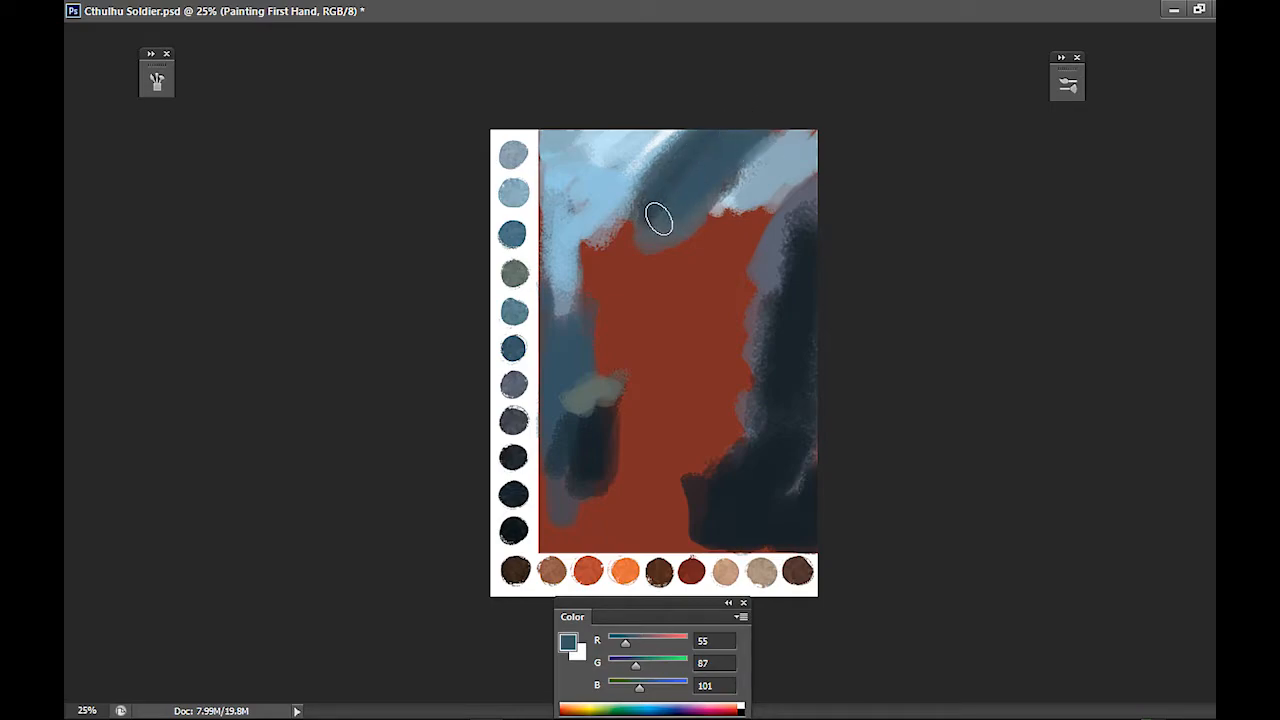
mouse_move(775, 109)
left_mouse_down()
mouse_move(645, 217)
mouse_move(726, 113)
left_mouse_up()
Extend the dark blue band into a thin tapering streak across the left sky, shaping it with sampled light blue
left_click(667, 167, "alt")
mouse_move(648, 218)
left_mouse_down()
mouse_move(611, 198)
mouse_move(749, 146)
mouse_move(681, 193)
mouse_move(739, 138)
mouse_move(689, 215)
mouse_move(780, 119)
mouse_move(592, 217)
mouse_move(631, 182)
mouse_move(562, 266)
left_mouse_up()
left_click(605, 203, "alt")
left_click(667, 170, "alt")
left_click(593, 221, "alt")
left_click(669, 183, "alt")
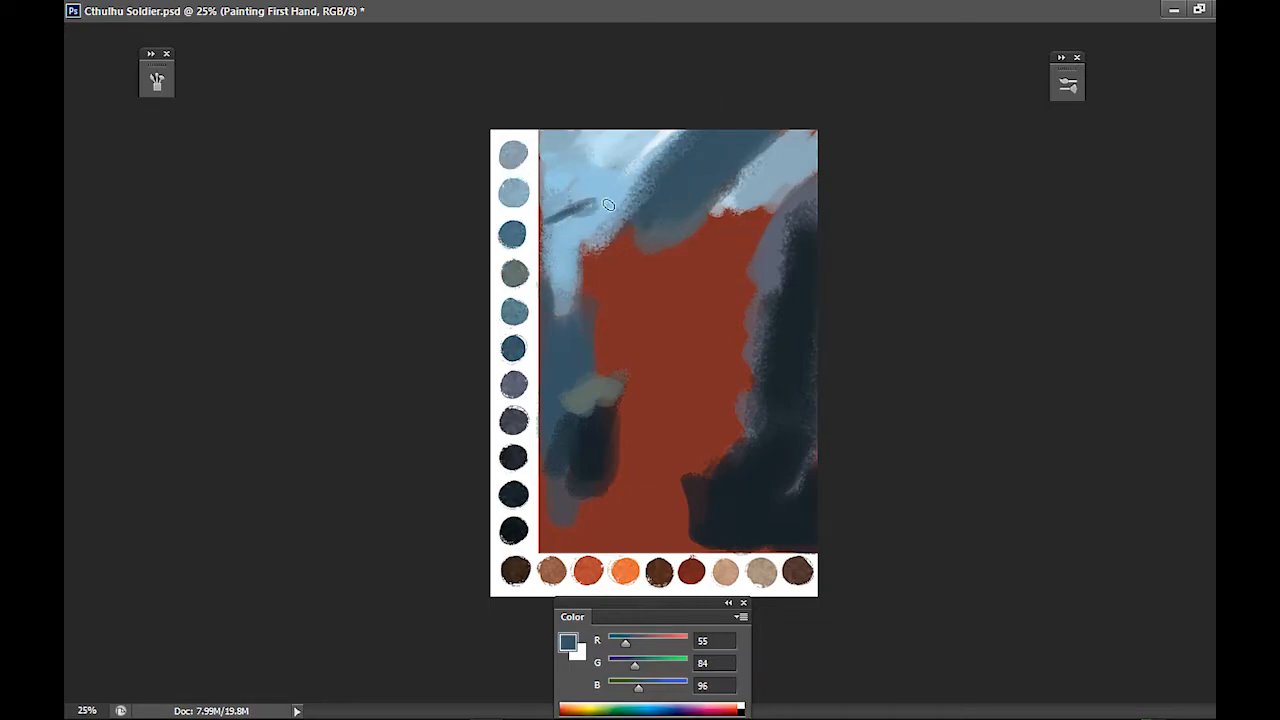
left_click_drag(607, 211, 670, 178)
Fill the red centre with pale grey-blue sampled from the upper-right sky and block near-black across the area below it
left_click(781, 166, "alt")
mouse_move(729, 294)
left_mouse_down()
mouse_move(727, 240)
mouse_move(723, 258)
mouse_move(693, 257)
mouse_move(711, 273)
mouse_move(672, 355)
mouse_move(648, 364)
mouse_move(629, 297)
mouse_move(605, 269)
mouse_move(620, 241)
mouse_move(647, 259)
mouse_move(638, 271)
mouse_move(642, 250)
mouse_move(693, 239)
mouse_move(660, 400)
left_mouse_up()
left_click(588, 457, "alt")
mouse_move(586, 457)
left_mouse_down()
mouse_move(563, 476)
mouse_move(580, 506)
mouse_move(634, 466)
mouse_move(645, 531)
mouse_move(685, 518)
mouse_move(720, 463)
mouse_move(691, 471)
mouse_move(689, 459)
mouse_move(725, 360)
mouse_move(742, 389)
left_mouse_up()
Shape the pale centre's ragged lower-right fringe with small strokes of sampled near-black and grey-blue
key("bracketleft")
left_click(709, 491, "alt")
left_click(777, 165, "alt")
left_click(763, 429, "alt")
mouse_move(735, 441)
left_mouse_down()
mouse_move(758, 395)
mouse_move(764, 414)
left_mouse_up()
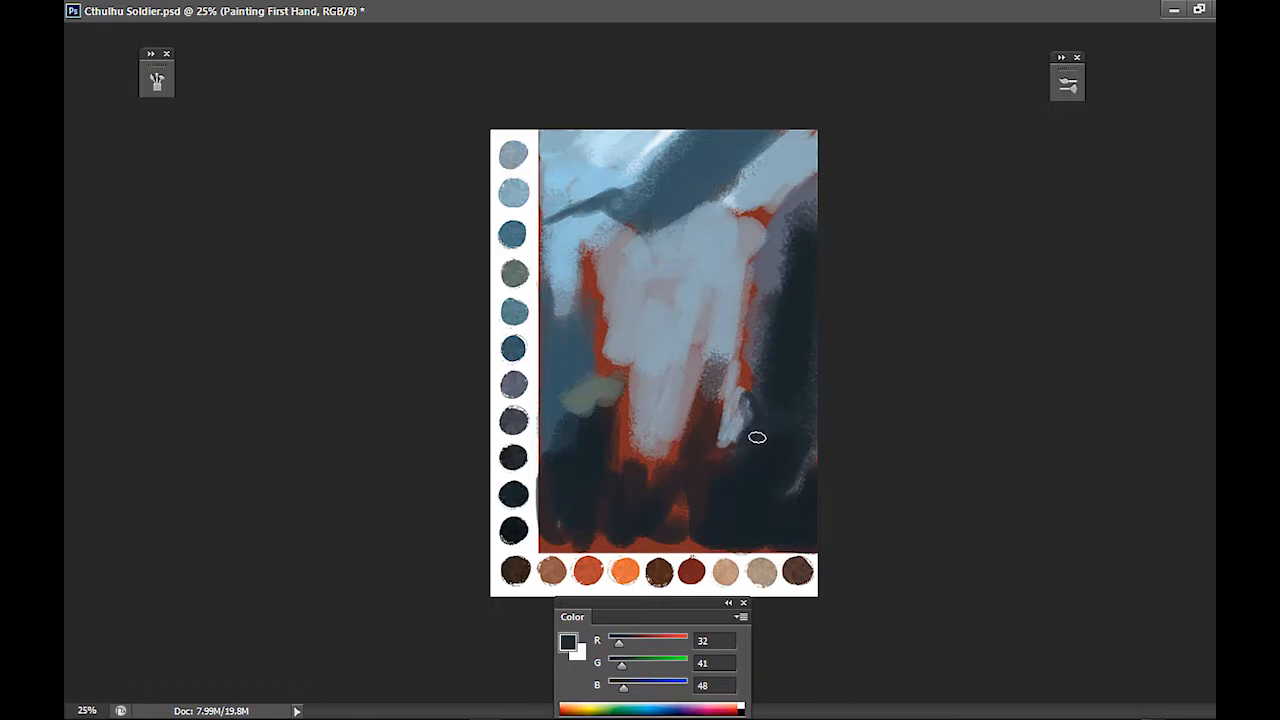
left_click(739, 416, "alt")
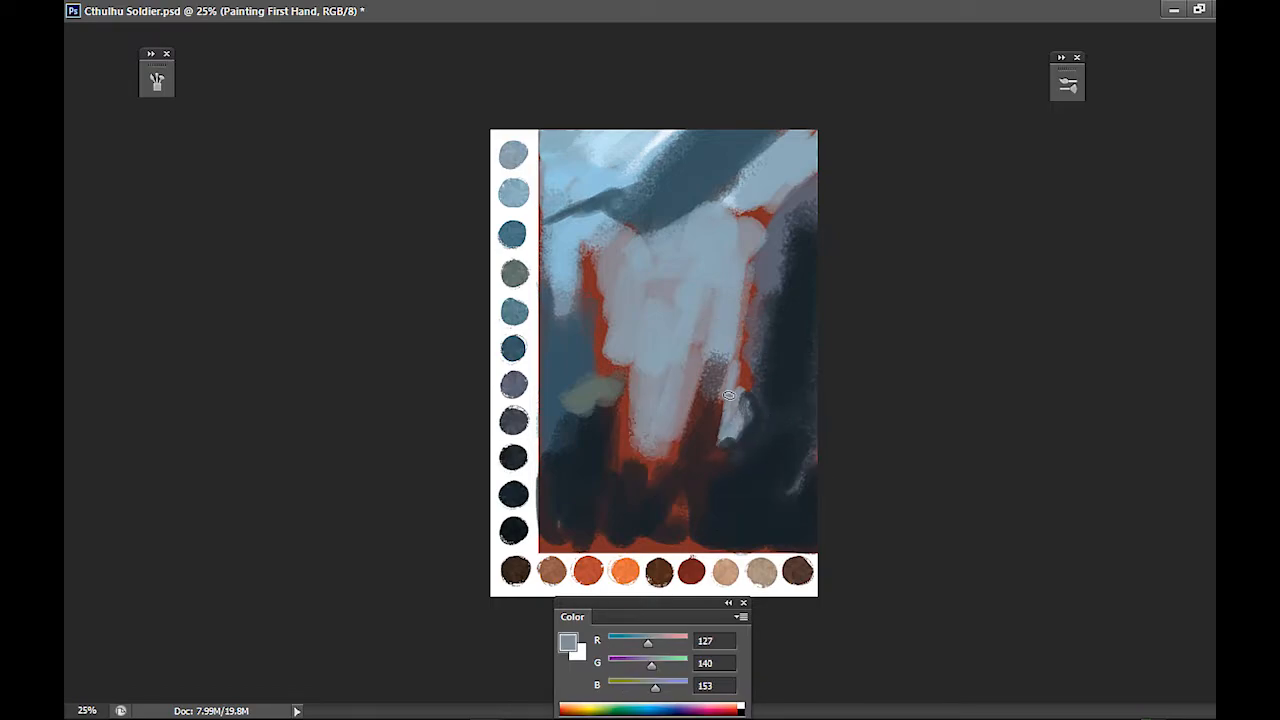
left_click(711, 366, "alt")
left_click_drag(697, 399, 712, 368)
Join the pale centre to the upper-right sky with diagonal light blue strokes, covering the red gap between them
mouse_move(731, 210)
left_mouse_down()
mouse_move(762, 220)
mouse_move(750, 193)
left_mouse_up()
left_click(732, 196, "alt")
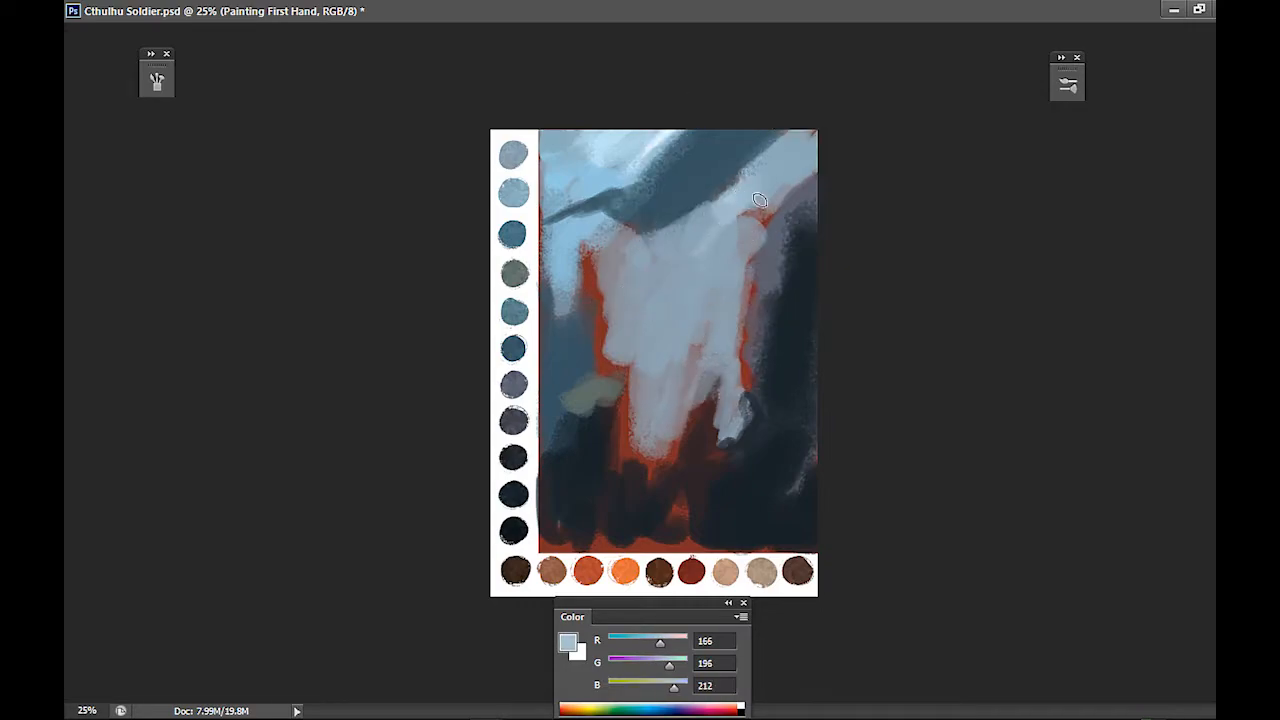
left_click(775, 180, "alt")
left_click_drag(738, 246, 751, 225)
left_click(763, 177, "alt")
Cover the red showing between the pale centre and the dark mass on the canvas's right with sampled dark blue-grey
left_click(797, 234, "alt")
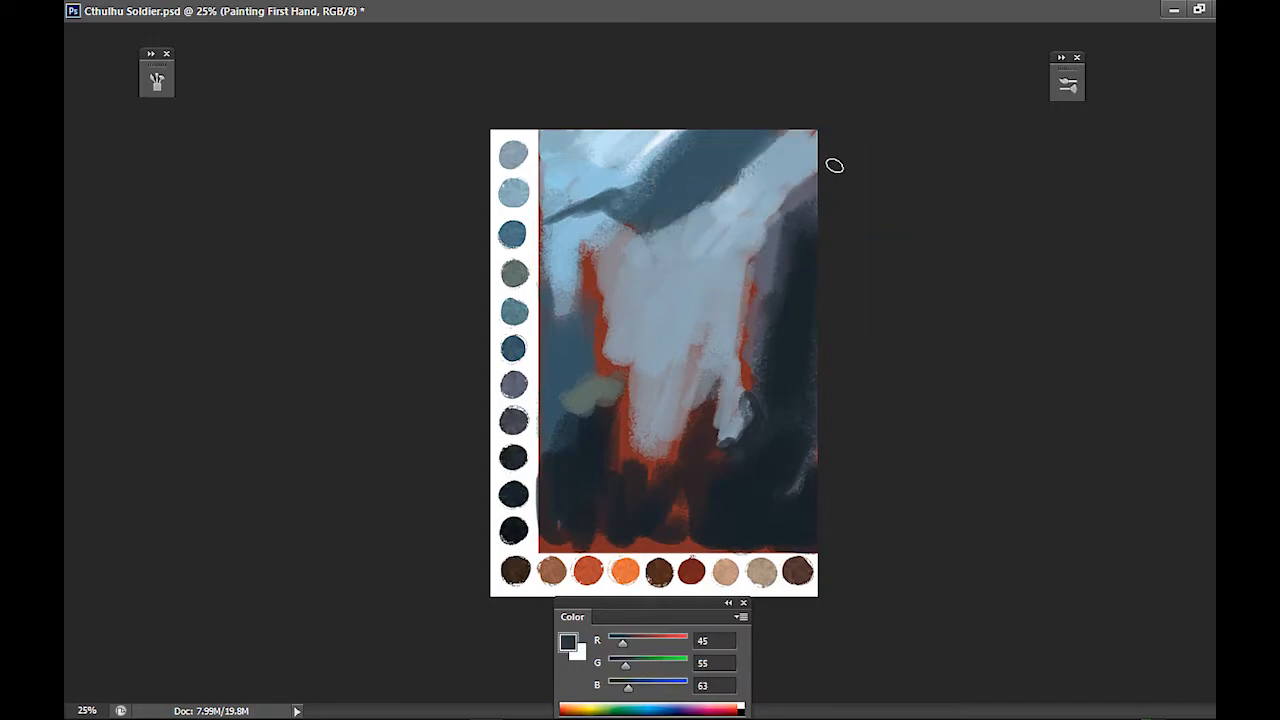
left_click(793, 168, "alt")
left_click(802, 213, "alt")
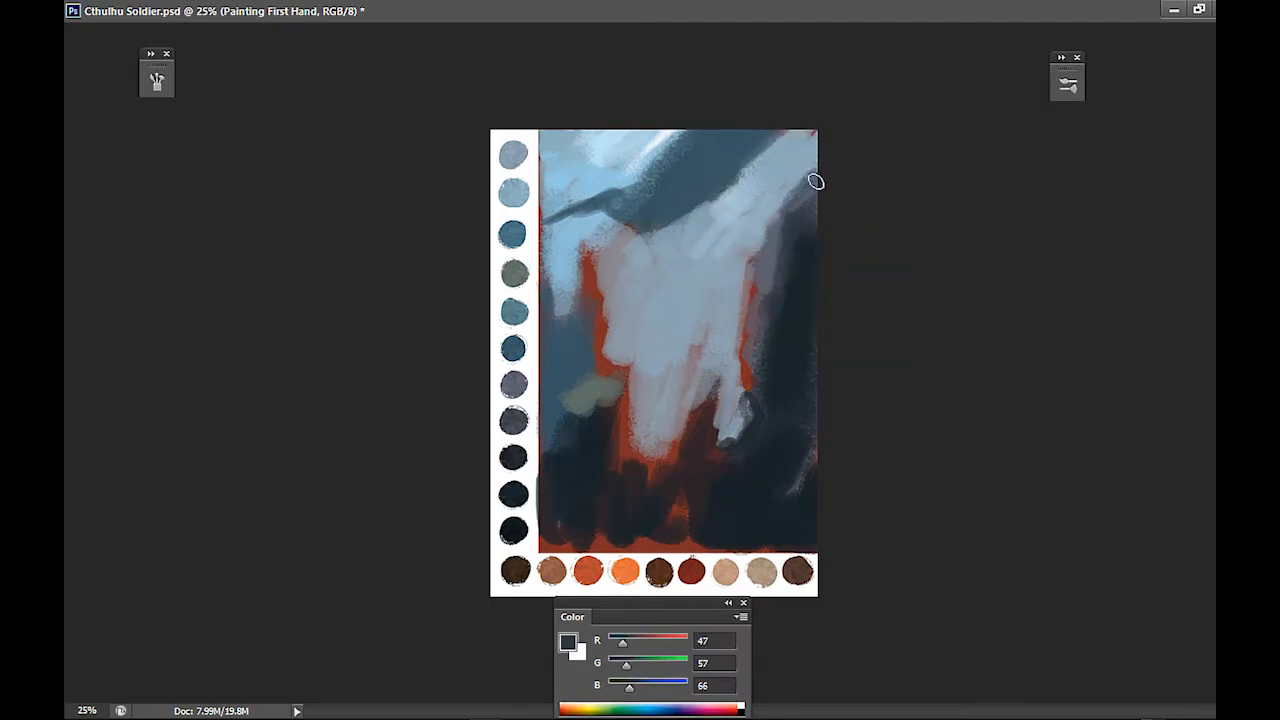
mouse_move(808, 198)
left_mouse_down()
mouse_move(757, 253)
mouse_move(732, 382)
mouse_move(741, 265)
mouse_move(730, 374)
mouse_move(762, 250)
mouse_move(730, 377)
mouse_move(737, 414)
left_mouse_up()
left_click(742, 272, "alt")
left_click(766, 349, "alt")
left_click_drag(766, 349, 749, 442)
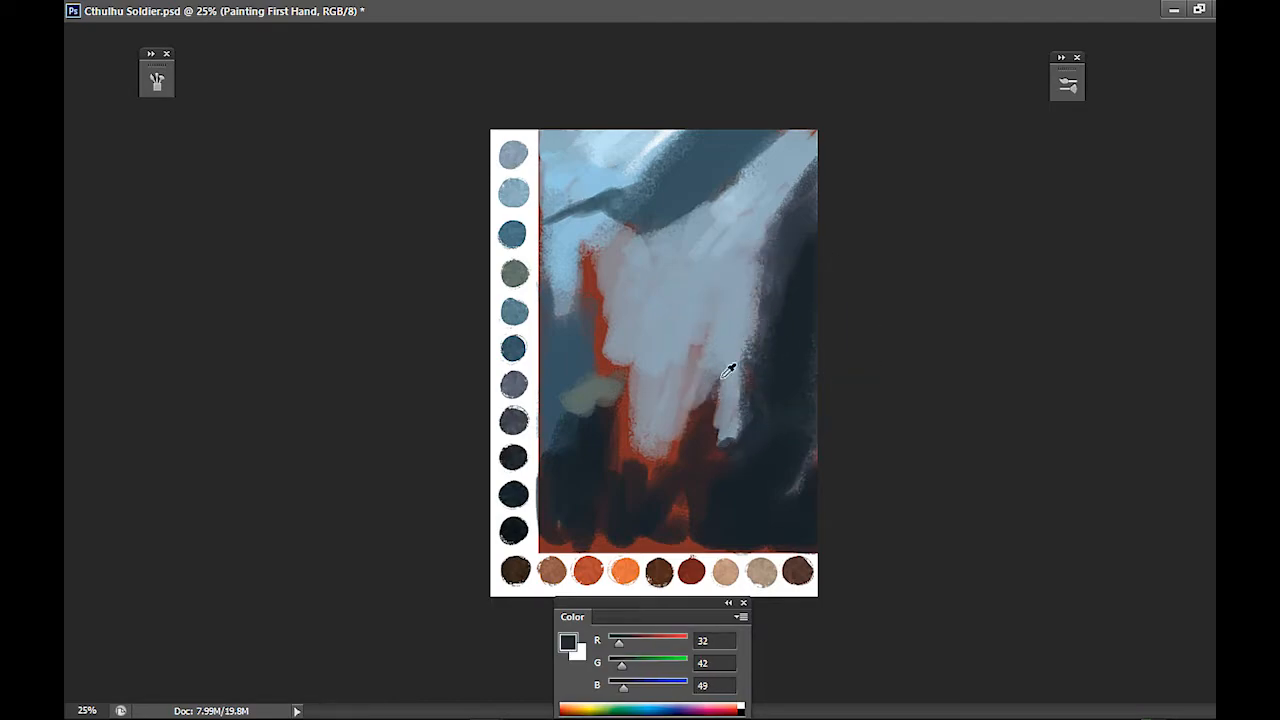
Smooth the pale centre with sampled grey-blue and cover the red on its left flank with light blue strokes
left_click(696, 312, "alt")
left_click_drag(706, 320, 686, 416)
left_click(587, 335, "alt")
left_click(613, 282, "alt")
mouse_move(590, 244)
left_mouse_down()
mouse_move(598, 328)
mouse_move(593, 318)
left_mouse_up()
left_click(587, 213, "alt")
mouse_move(587, 220)
left_mouse_down()
mouse_move(607, 318)
mouse_move(591, 228)
mouse_move(613, 246)
mouse_move(620, 268)
mouse_move(601, 303)
mouse_move(634, 347)
mouse_move(598, 353)
mouse_move(617, 348)
mouse_move(643, 317)
left_mouse_up()
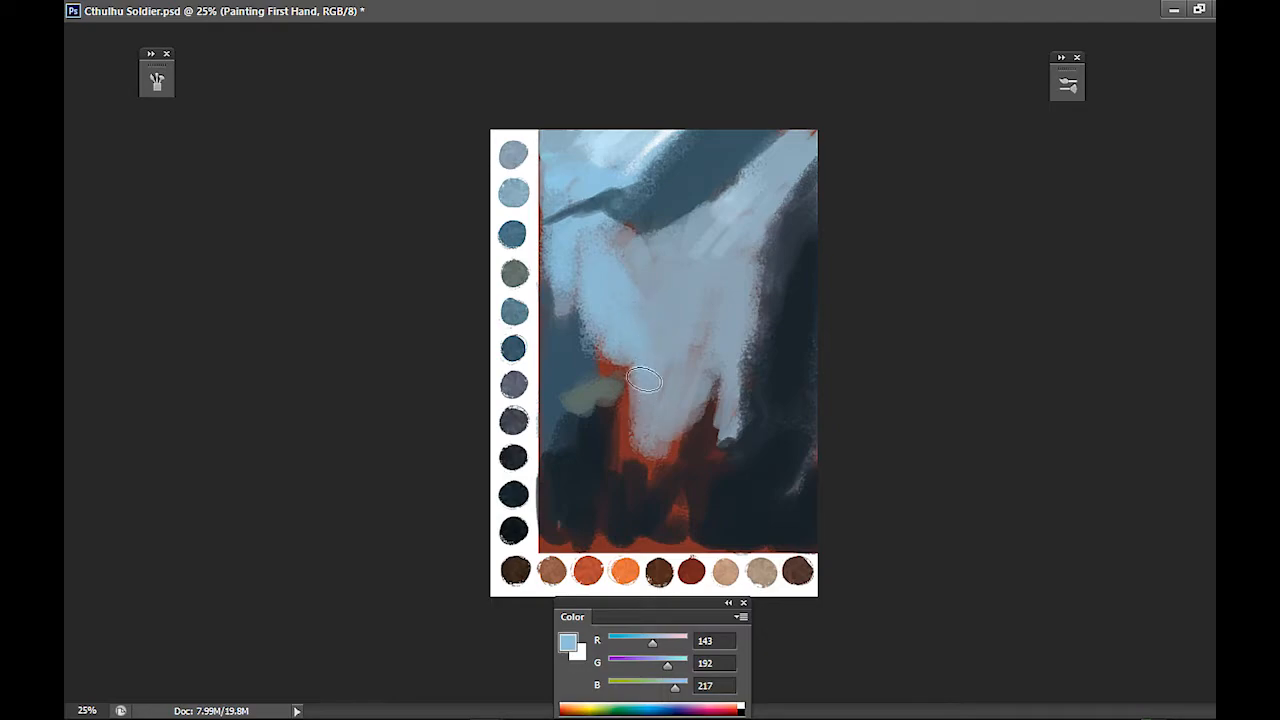
Layer sampled near-black and muted blue strokes over the red patches in the canvas's lower-left corner
left_click(626, 491, "alt")
mouse_move(637, 506)
left_mouse_down()
mouse_move(661, 532)
mouse_move(617, 532)
left_mouse_up()
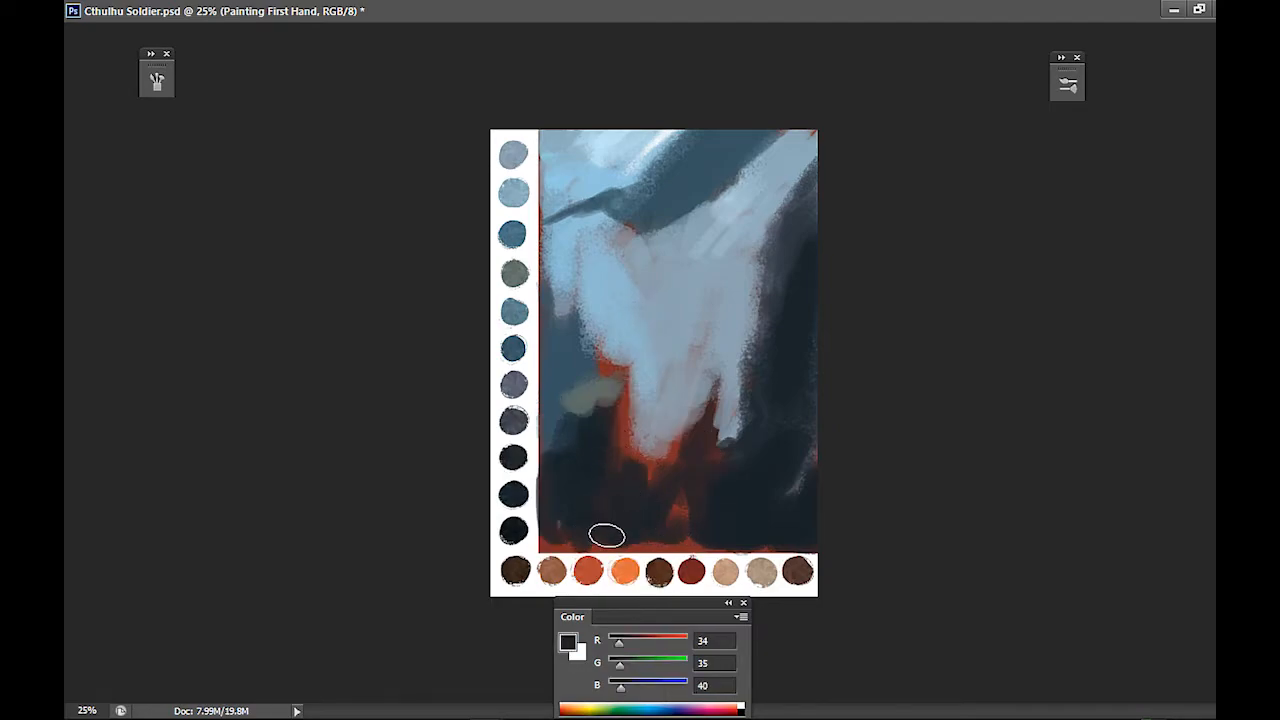
left_click(588, 322, "alt")
mouse_move(600, 470)
left_mouse_down()
mouse_move(609, 526)
mouse_move(637, 529)
mouse_move(597, 454)
mouse_move(623, 500)
mouse_move(622, 481)
mouse_move(583, 491)
mouse_move(566, 540)
left_mouse_up()
left_click(622, 481, "alt")
left_click(572, 492, "alt")
mouse_move(572, 492)
left_mouse_down()
mouse_move(586, 534)
mouse_move(563, 543)
mouse_move(620, 545)
left_mouse_up()
Cover the remaining red in the lower centre and even out the lower-right dark area with sampled near-black
left_click(706, 490, "alt")
mouse_move(686, 449)
left_mouse_down()
mouse_move(712, 514)
mouse_move(649, 542)
mouse_move(799, 525)
mouse_move(720, 543)
left_mouse_up()
left_click(782, 505, "alt")
left_click_drag(801, 488, 808, 375)
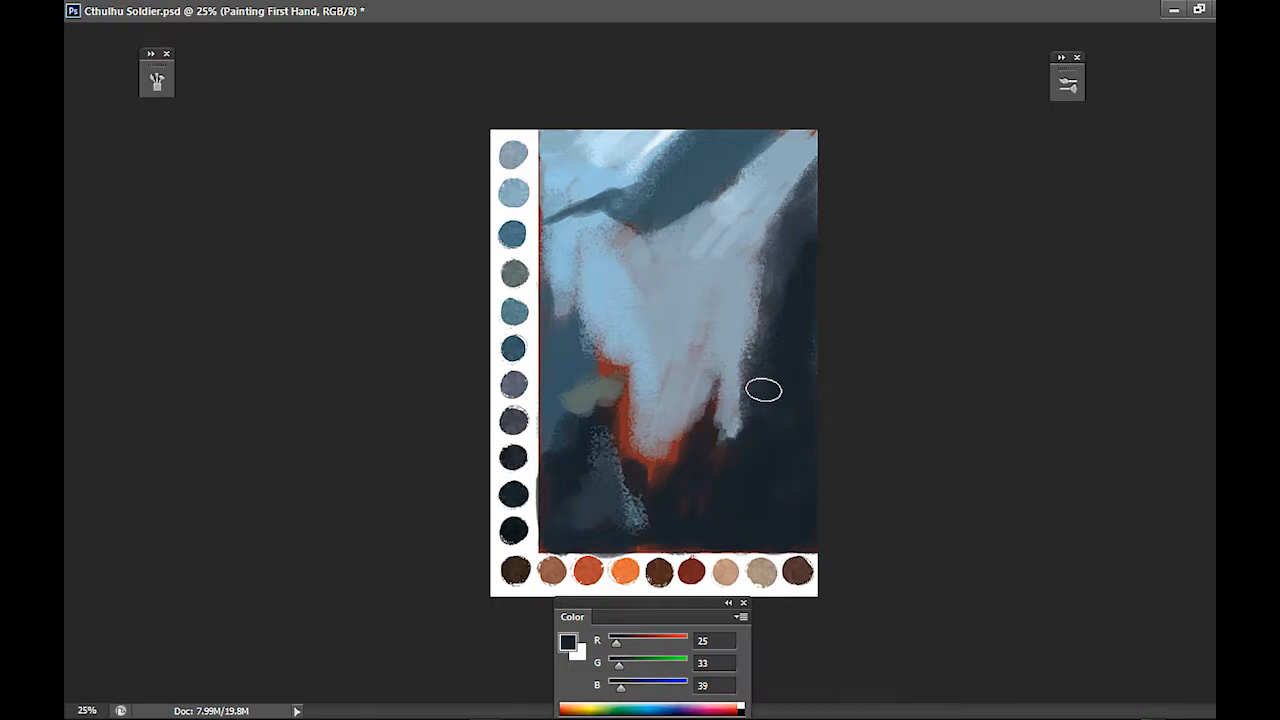
Brighten the sampled blue to RGB 147, 205, 235 and paint it down the upper-right sky ray and lower-right fringe
left_click(616, 282, "alt")
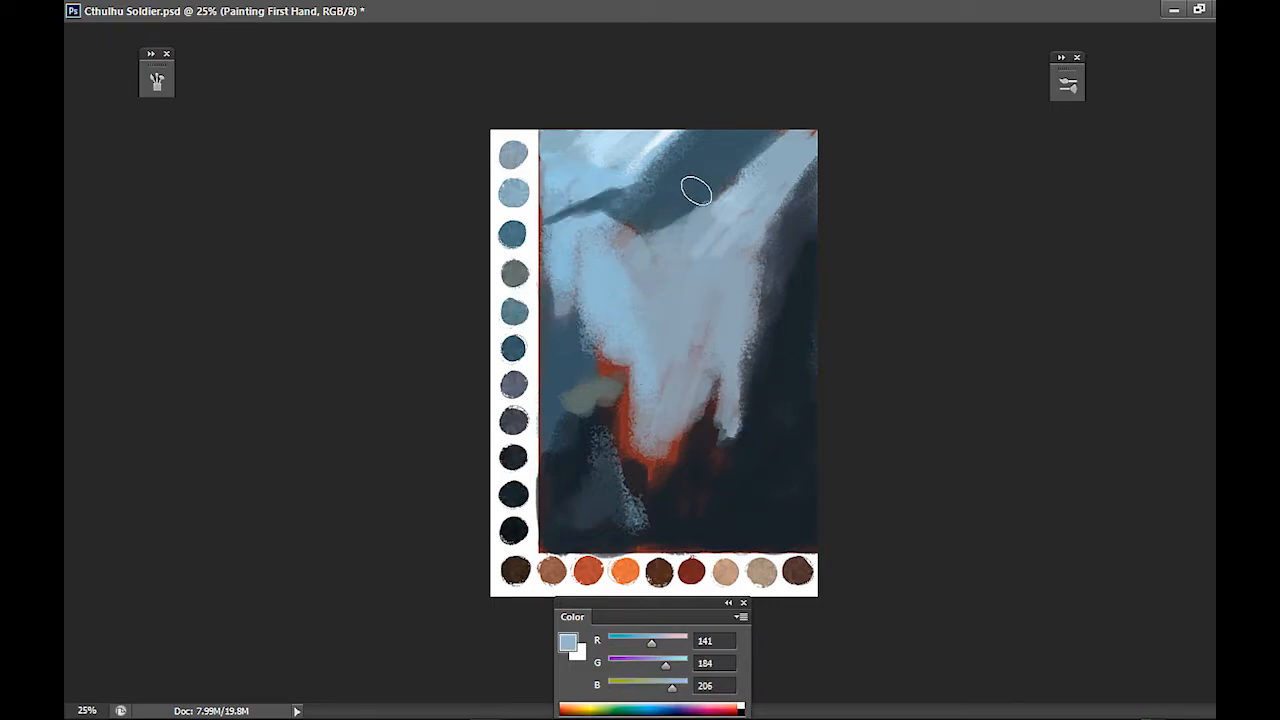
left_click(568, 643)
left_click(500, 197)
key("Return")
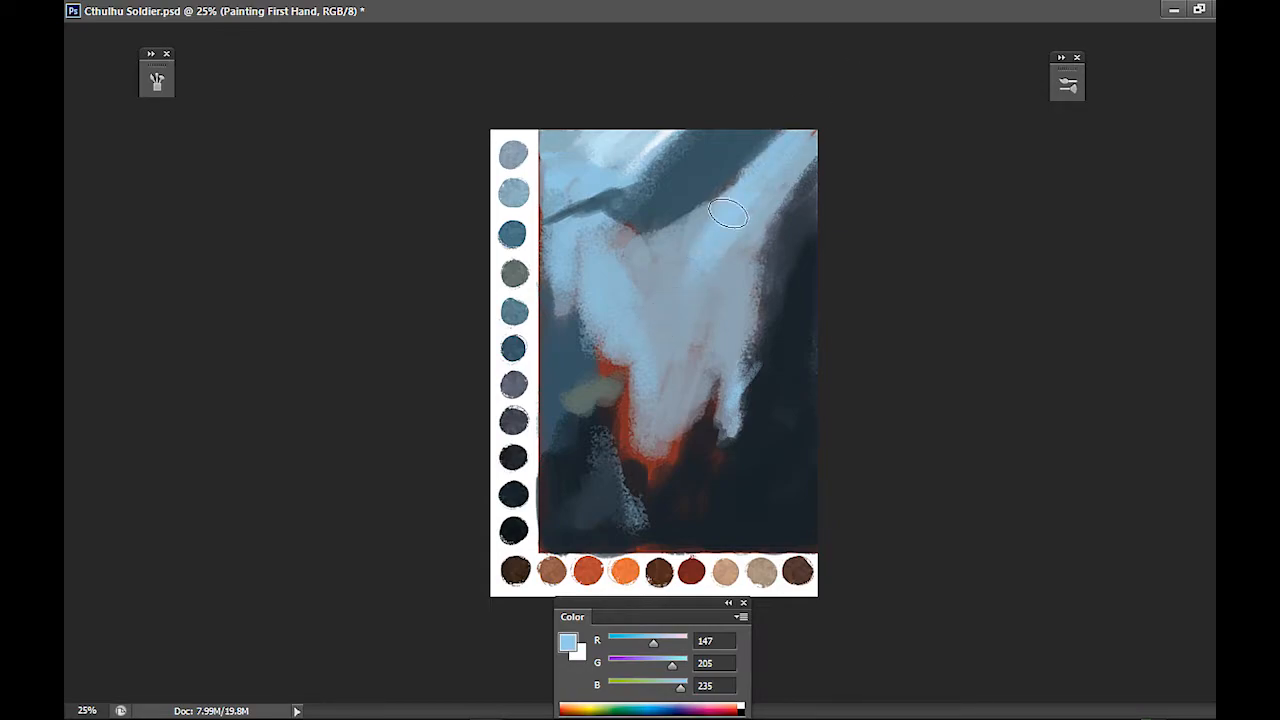
Paint a near-white highlight along the upper-right ray's lower edge and blend its end with sampled grey-blue and dark tones
left_click(670, 128, "alt")
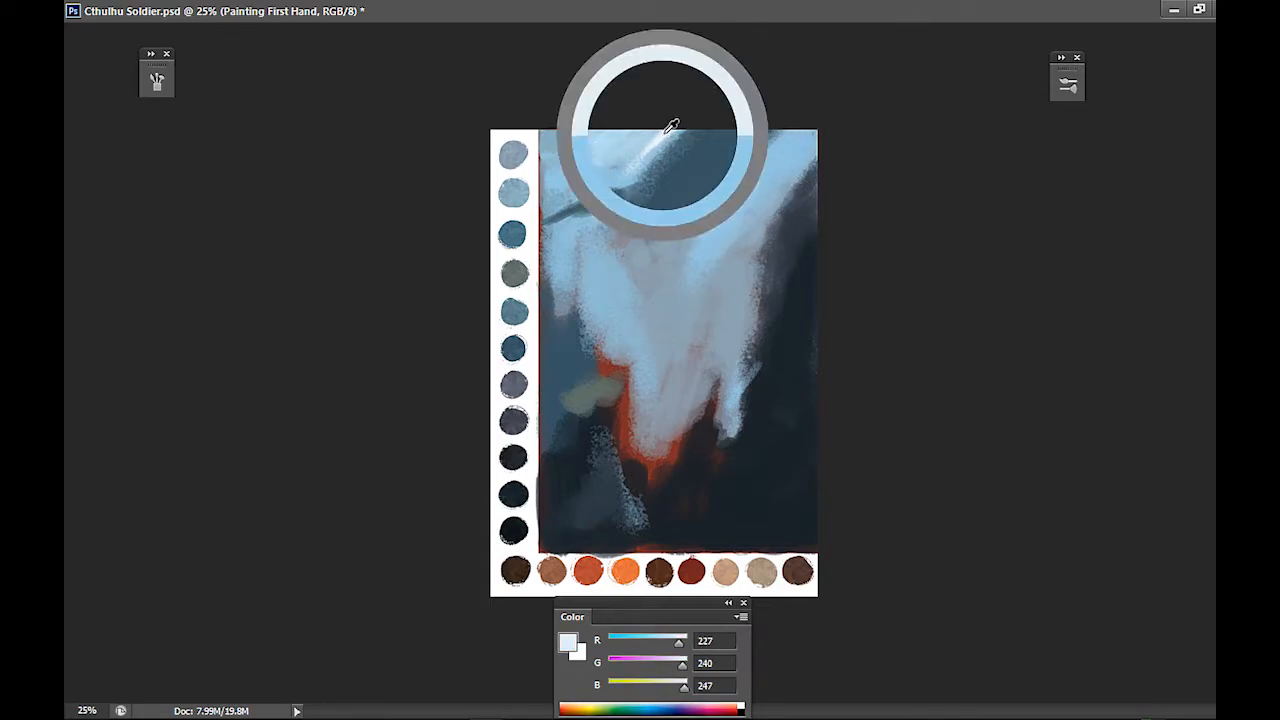
key("ctrl+z")
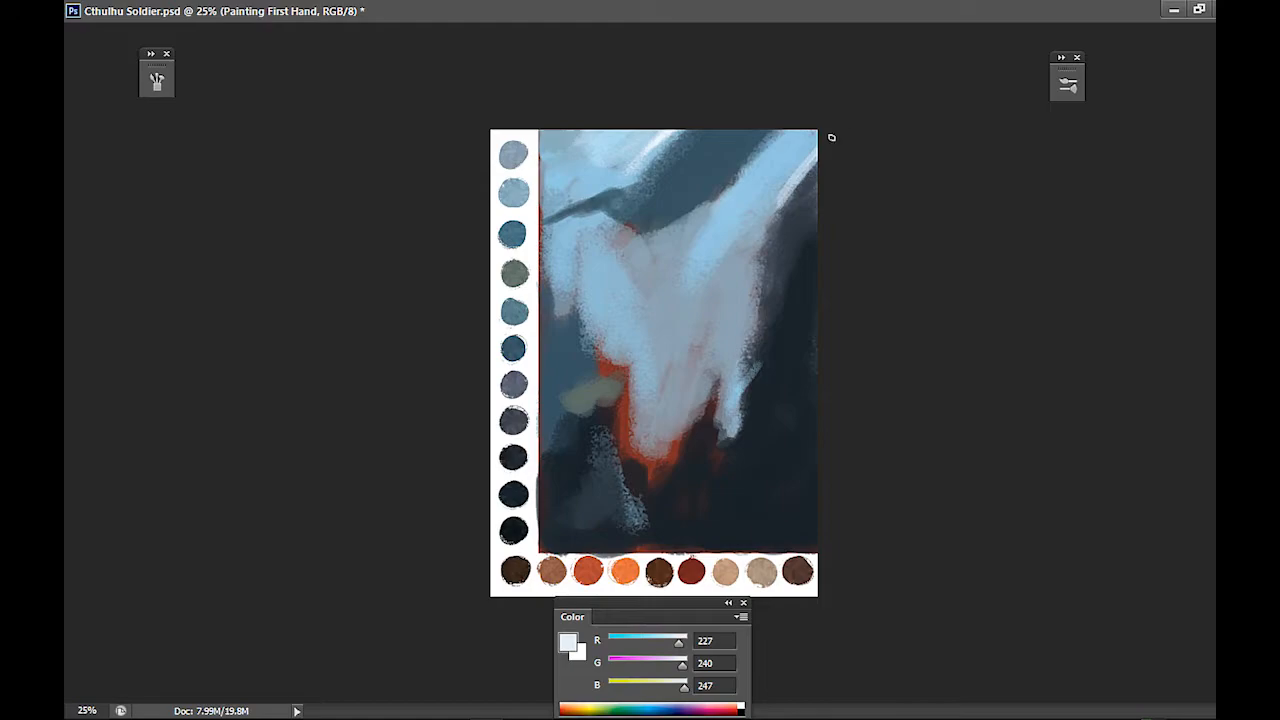
left_click(741, 259, "alt")
left_click(740, 312, "alt")
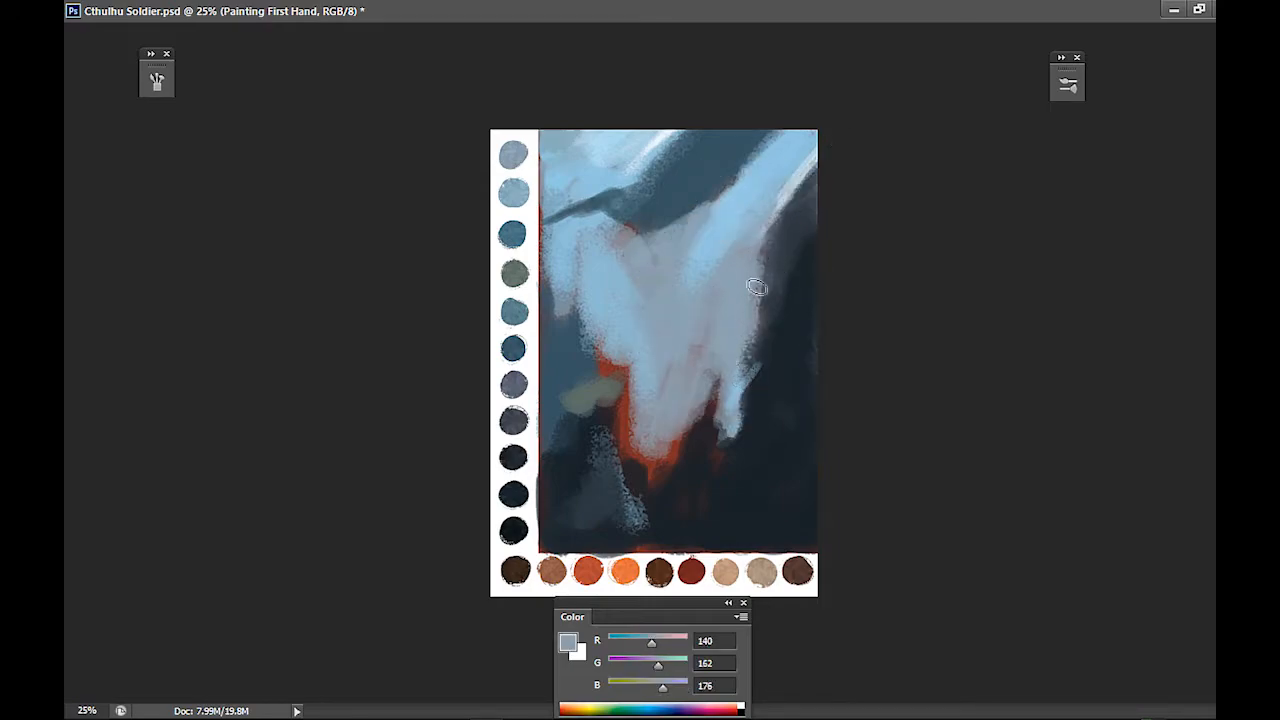
left_click(797, 332, "alt")
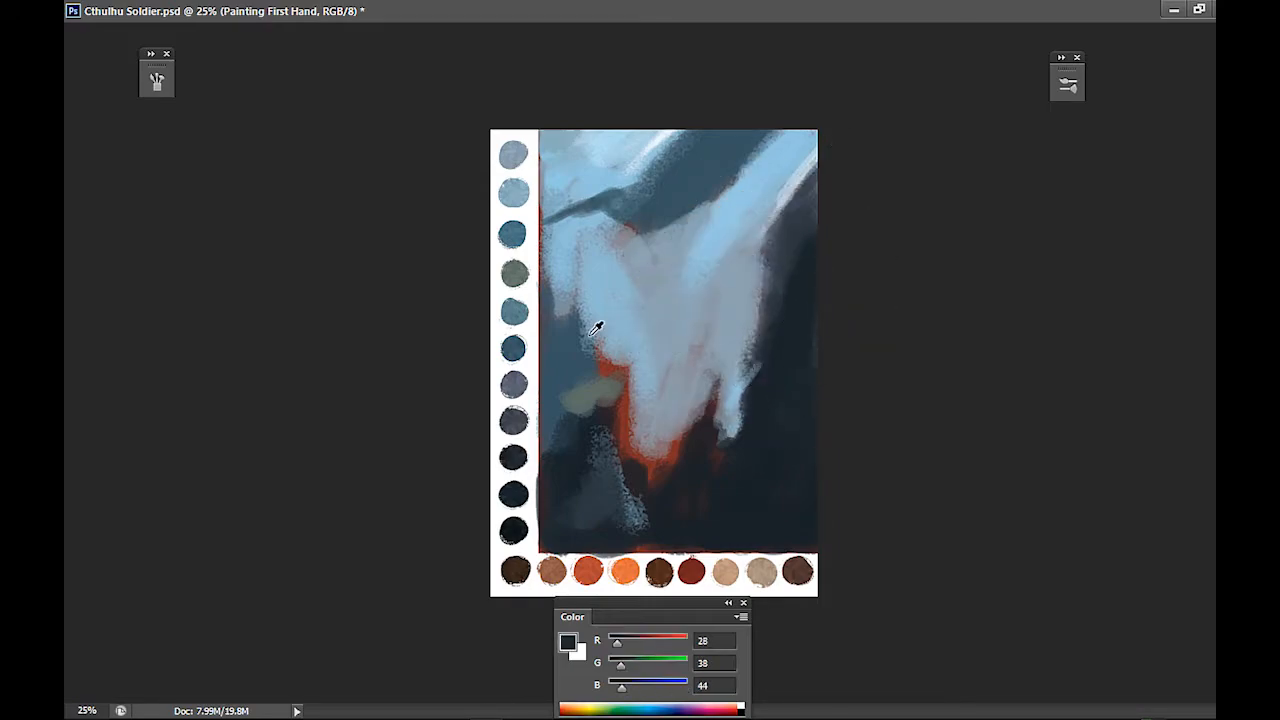
Dab grey-purple palette texture over the upper and middle parts of the dark mass on the canvas's right
left_click(517, 389, "alt")
mouse_move(811, 312)
left_mouse_down()
mouse_move(828, 270)
mouse_move(786, 349)
mouse_move(799, 386)
left_mouse_up()
mouse_move(788, 360)
left_mouse_down()
mouse_move(794, 414)
mouse_move(814, 254)
mouse_move(766, 419)
left_mouse_up()
left_click(813, 257)
mouse_move(813, 270)
left_mouse_down()
mouse_move(813, 232)
mouse_move(788, 268)
left_mouse_up()
key("[")
left_click(807, 232)
left_click(785, 272)
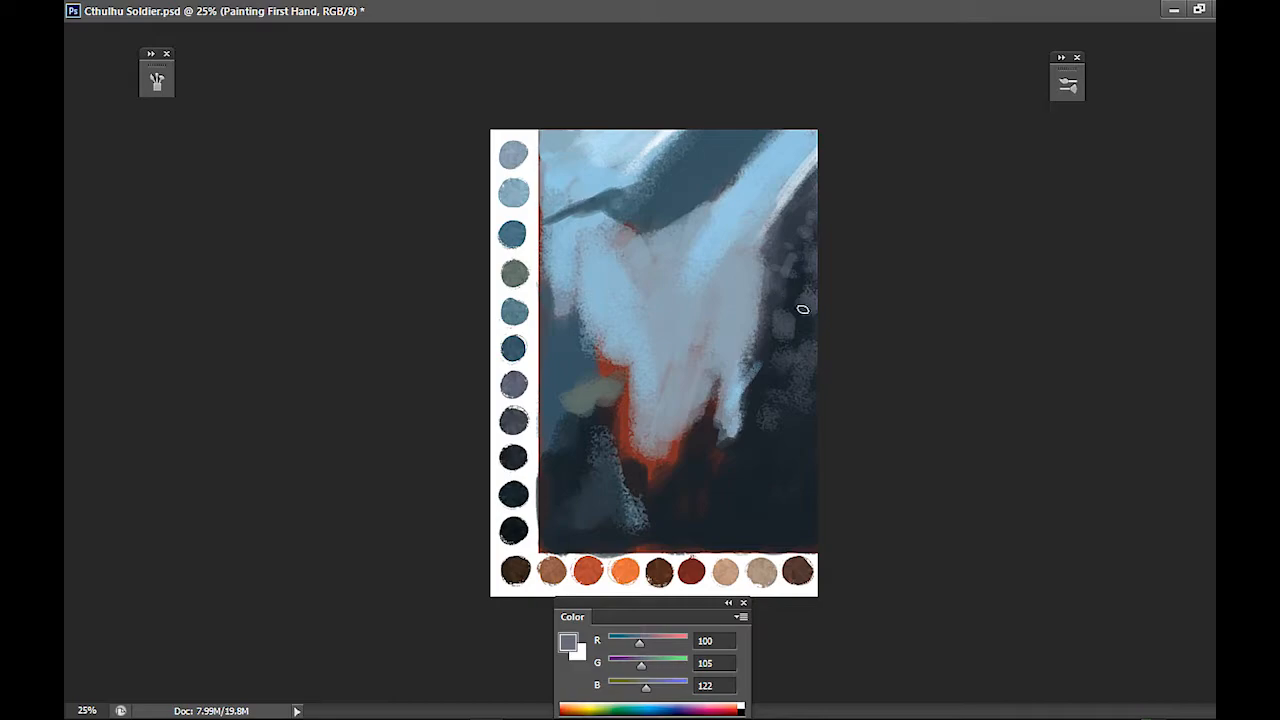
Continue the grey-purple texture down the dark mass with curling strokes near the canvas's lower-right edge
mouse_move(794, 396)
left_mouse_down()
mouse_move(800, 418)
mouse_move(770, 462)
mouse_move(812, 450)
left_mouse_up()
left_click(808, 453, "alt")
key("]")
left_click_drag(802, 480, 770, 465)
Tone down the red below the pale centre with sampled near-black
left_click(742, 476, "alt")
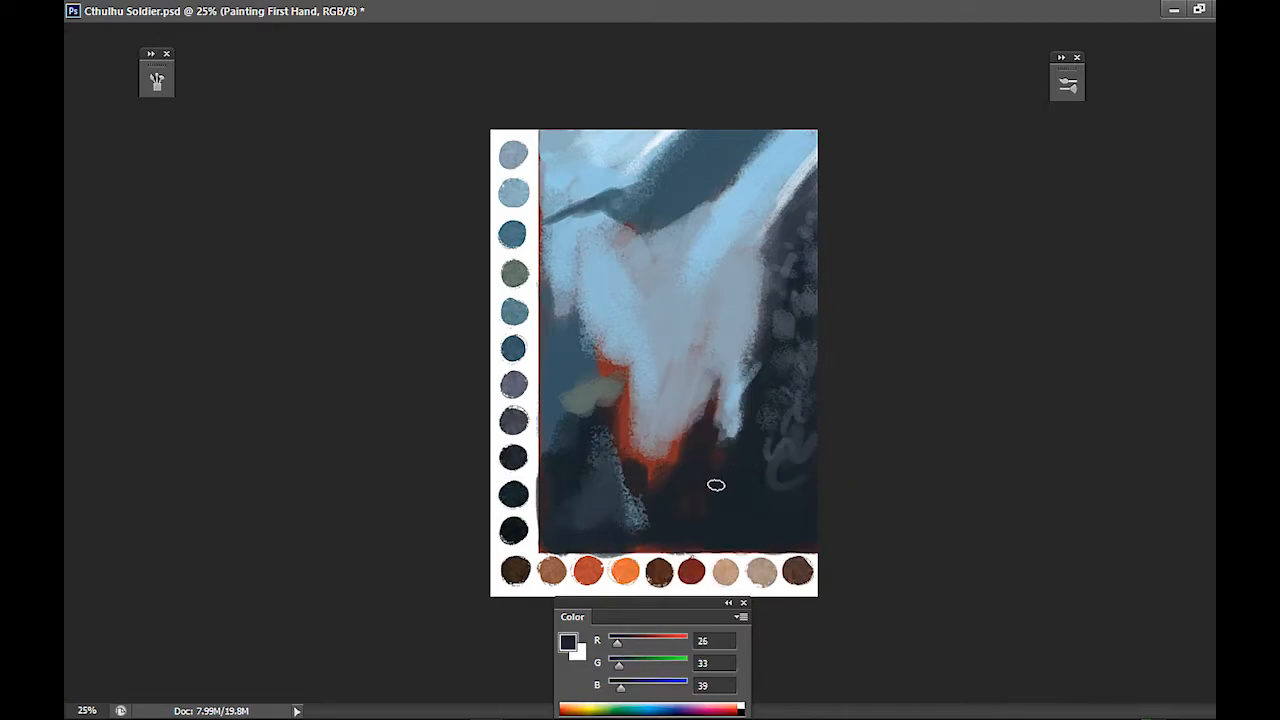
mouse_move(633, 456)
left_mouse_down()
mouse_move(651, 463)
mouse_move(698, 440)
left_mouse_up()
left_click(750, 496, "alt")
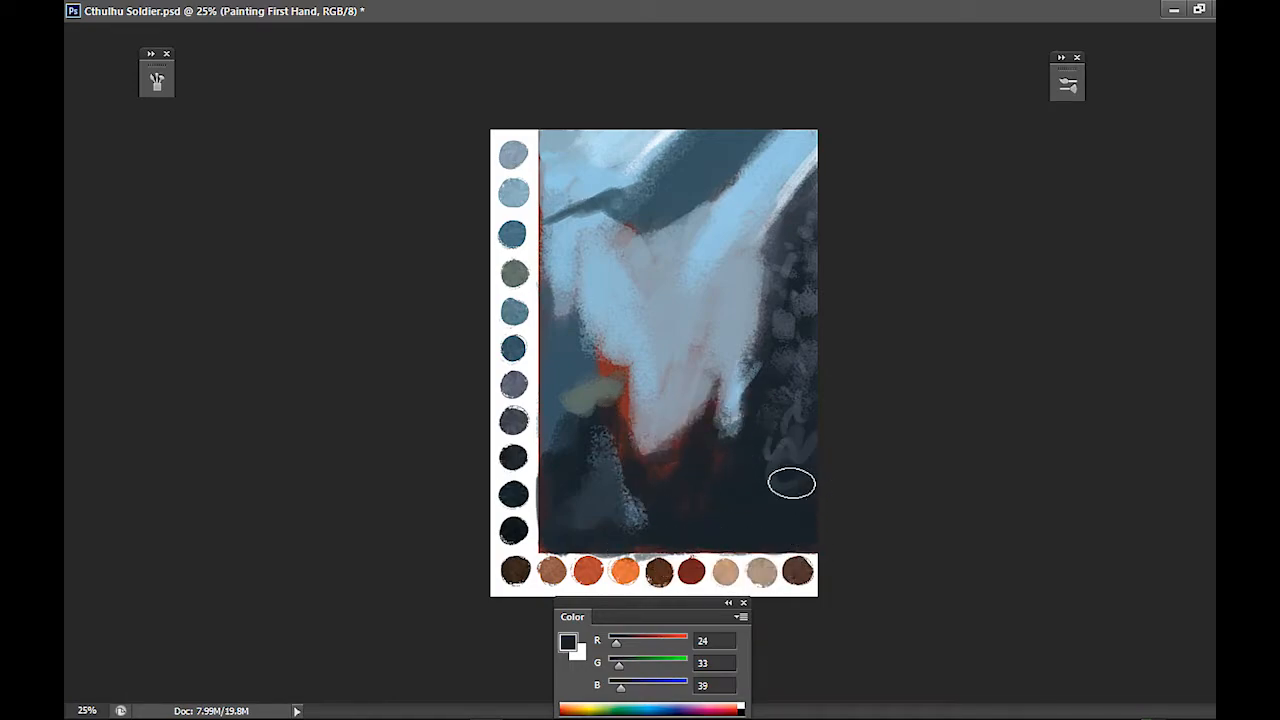
Blend sampled light blues across the pale centre and down the canvas's left side
left_click(709, 308, "alt")
mouse_move(701, 357)
left_mouse_down()
mouse_move(718, 318)
mouse_move(722, 416)
mouse_move(711, 361)
mouse_move(687, 355)
mouse_move(700, 284)
mouse_move(669, 285)
mouse_move(672, 273)
mouse_move(641, 300)
mouse_move(653, 260)
mouse_move(624, 267)
mouse_move(619, 299)
mouse_move(701, 220)
mouse_move(605, 258)
mouse_move(665, 241)
mouse_move(680, 257)
mouse_move(747, 200)
left_mouse_up()
left_click(618, 302, "alt")
mouse_move(594, 350)
left_mouse_down()
mouse_move(566, 346)
mouse_move(557, 374)
left_mouse_up()
left_click(584, 170, "alt")
mouse_move(564, 305)
left_mouse_down()
mouse_move(557, 372)
mouse_move(584, 331)
mouse_move(556, 290)
mouse_move(580, 350)
mouse_move(556, 330)
mouse_move(556, 298)
left_mouse_up()
left_click_drag(548, 204, 553, 353)
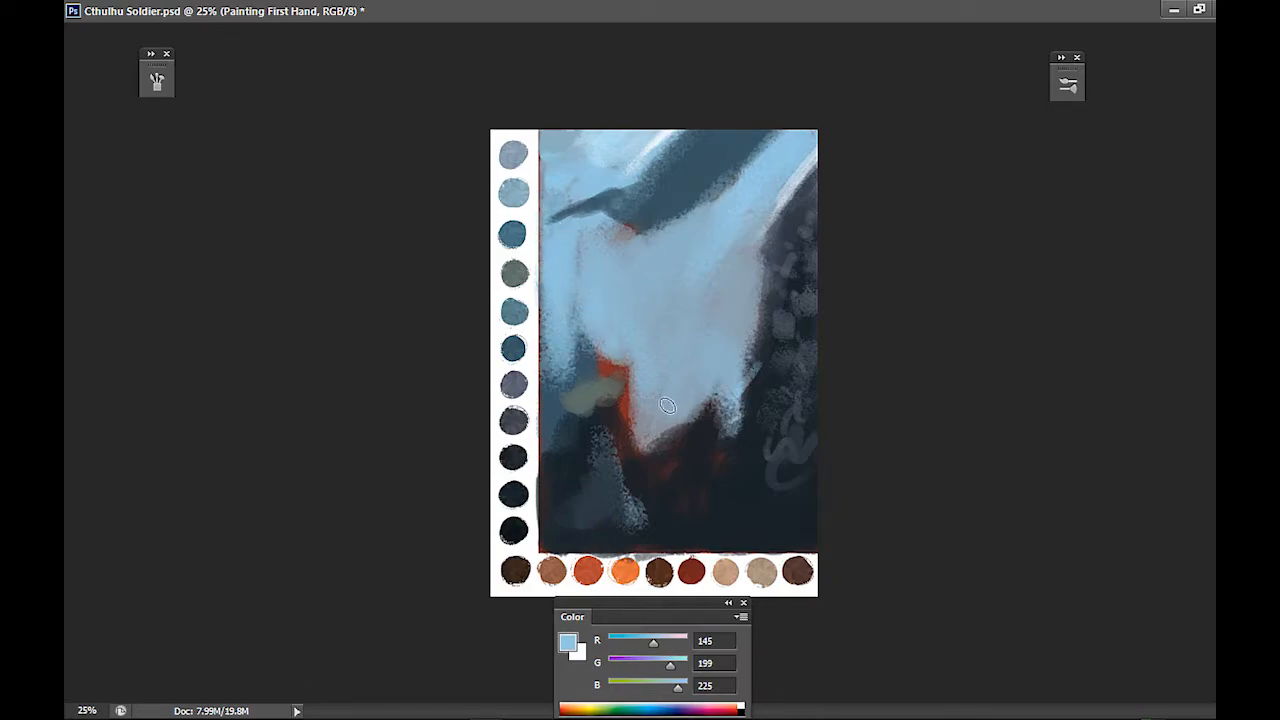
Add grey-blue strokes in the lower-left dark area and pull a light blue spike down from the lower-right fringe
left_click(604, 463, "alt")
mouse_move(604, 463)
left_mouse_down()
mouse_move(600, 521)
mouse_move(619, 519)
mouse_move(630, 492)
mouse_move(619, 514)
mouse_move(654, 540)
left_mouse_up()
left_click(735, 397, "alt")
mouse_move(735, 397)
left_mouse_down()
mouse_move(754, 463)
mouse_move(750, 430)
left_mouse_up()
Glaze a sampled dark blue over the lower centre-left with an enlarged brush
left_click(723, 466, "alt")
left_click(602, 460, "alt")
key("bracketright")
key("bracketright")
key("bracketright")
key("bracketright")
mouse_move(614, 431)
left_mouse_down()
mouse_move(620, 407)
mouse_move(637, 472)
left_mouse_up()
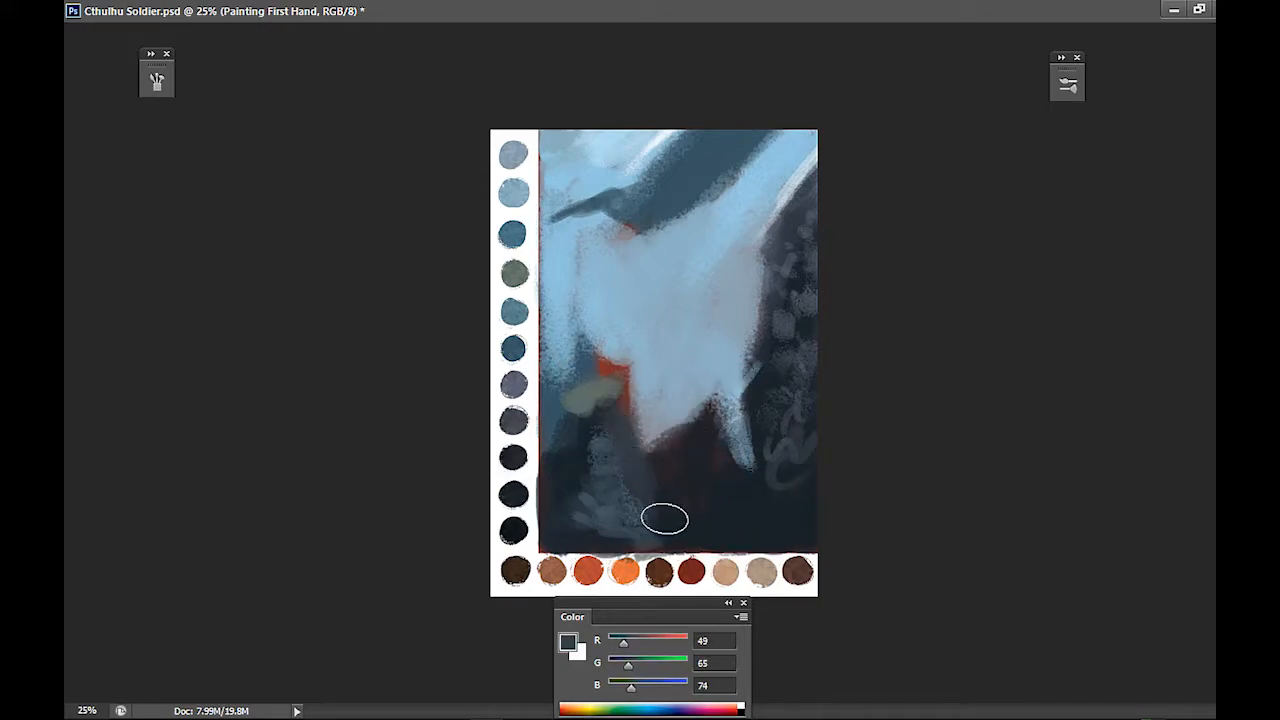
Cover the red remnants at the pale centre's lower-left and upper edges with sampled grey-blue
left_click(644, 353, "alt")
mouse_move(609, 341)
left_mouse_down()
mouse_move(643, 369)
mouse_move(633, 394)
left_mouse_up()
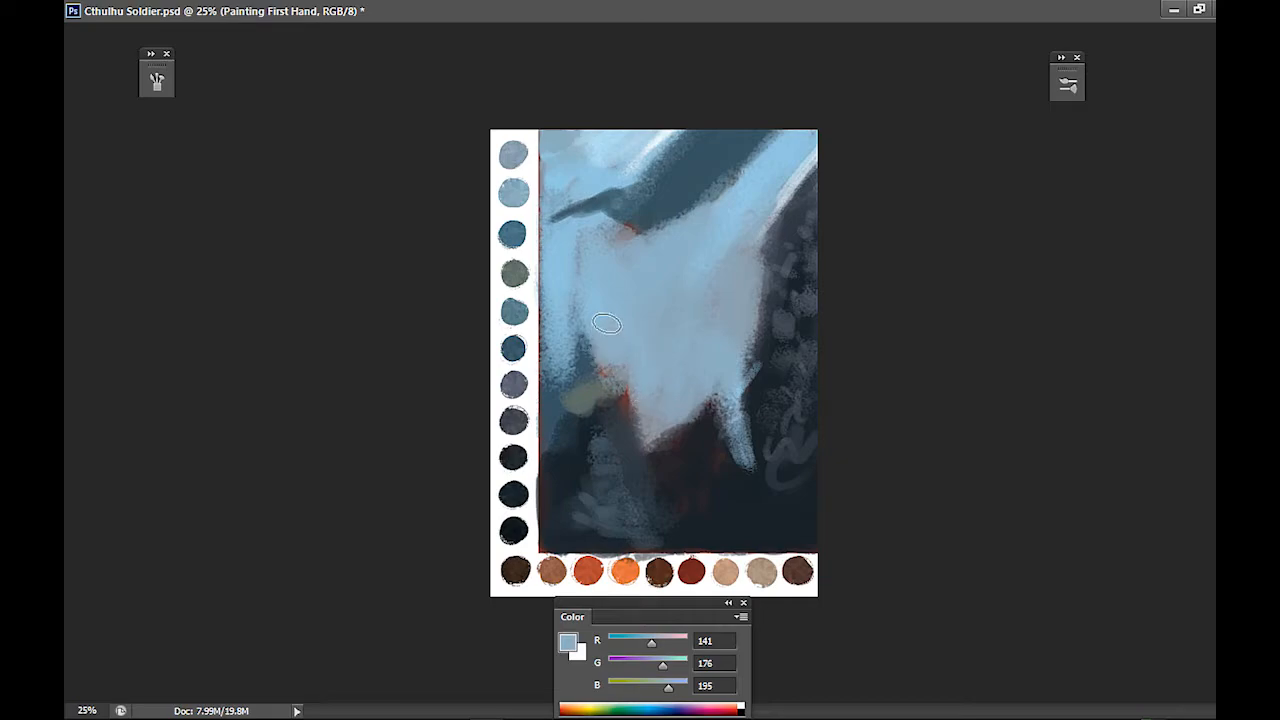
left_click_drag(631, 349, 637, 404)
left_click(647, 239, "alt")
mouse_move(626, 234)
left_mouse_down()
mouse_move(661, 227)
mouse_move(631, 234)
mouse_move(638, 244)
left_mouse_up()
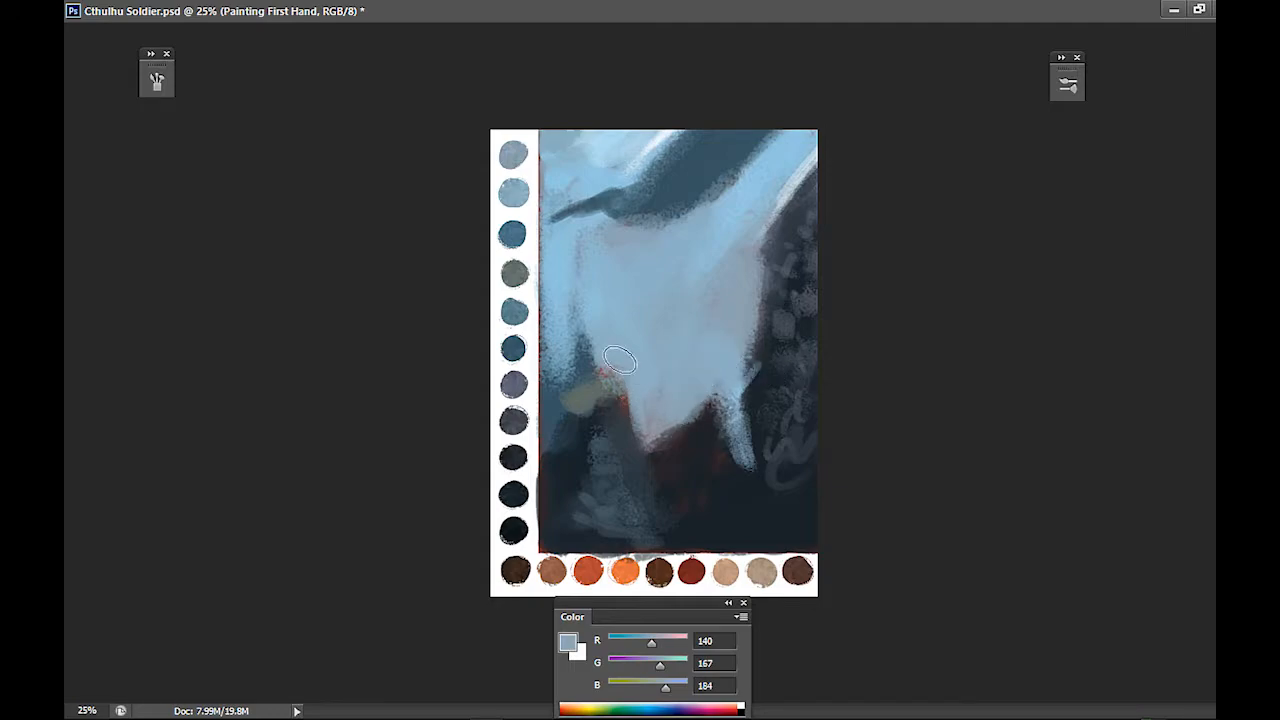
Cover the thin red strip along the canvas's left edge with sampled light blue
left_click(552, 168, "alt")
mouse_move(547, 183)
left_mouse_down()
mouse_move(544, 157)
mouse_move(543, 268)
left_mouse_up()
left_click_drag(541, 319, 543, 167)
left_click_drag(545, 232, 541, 446)
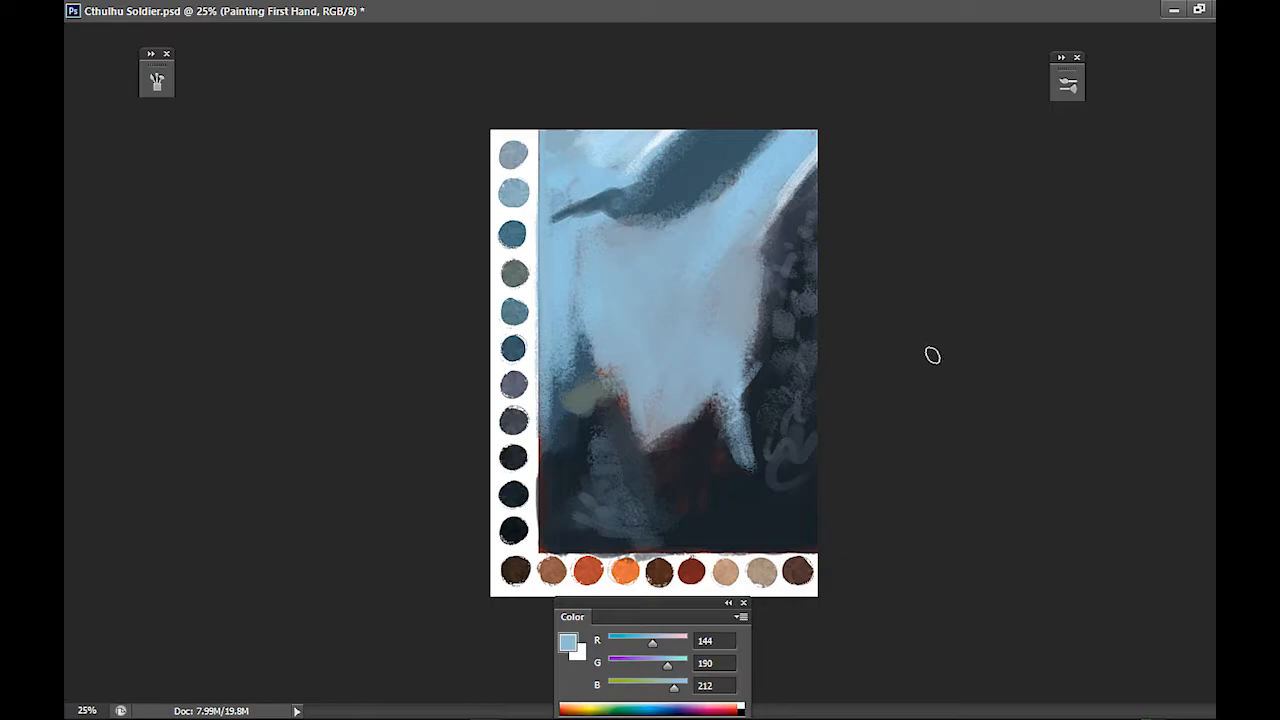
Add a new empty layer above Painting First Hand and return the painting to the maximized view
left_click(1199, 14)
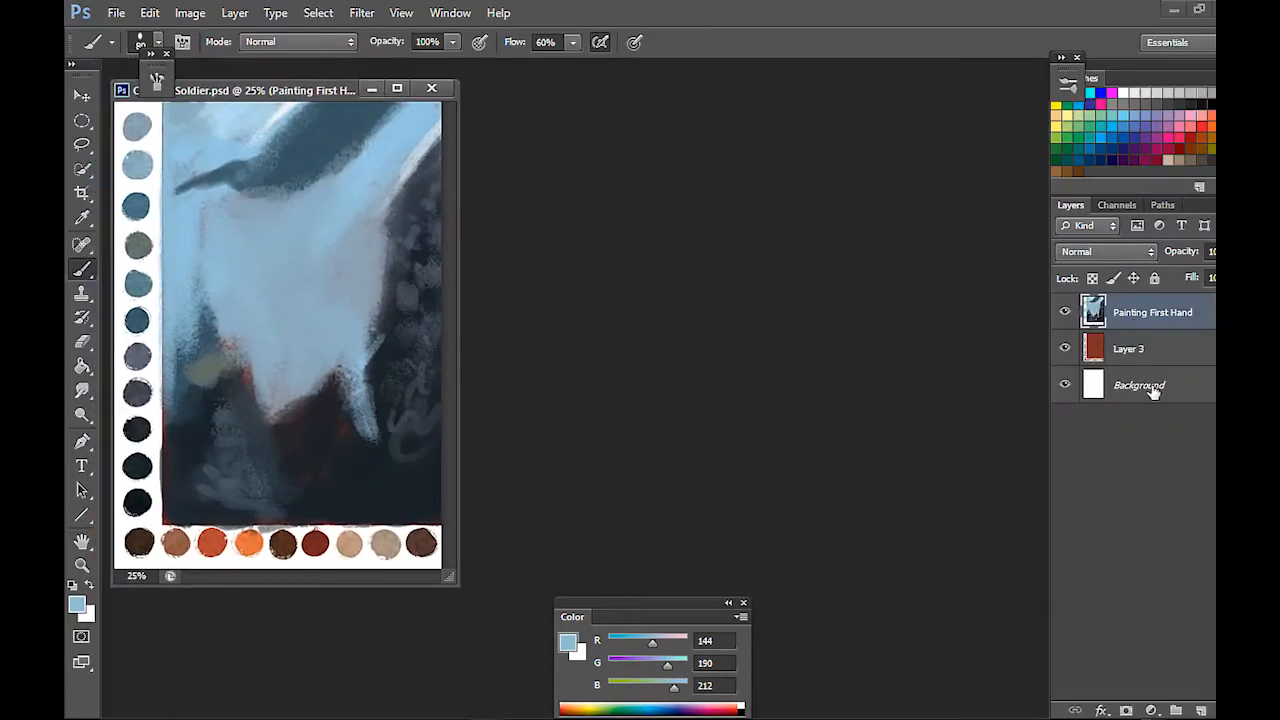
left_click(1201, 710)
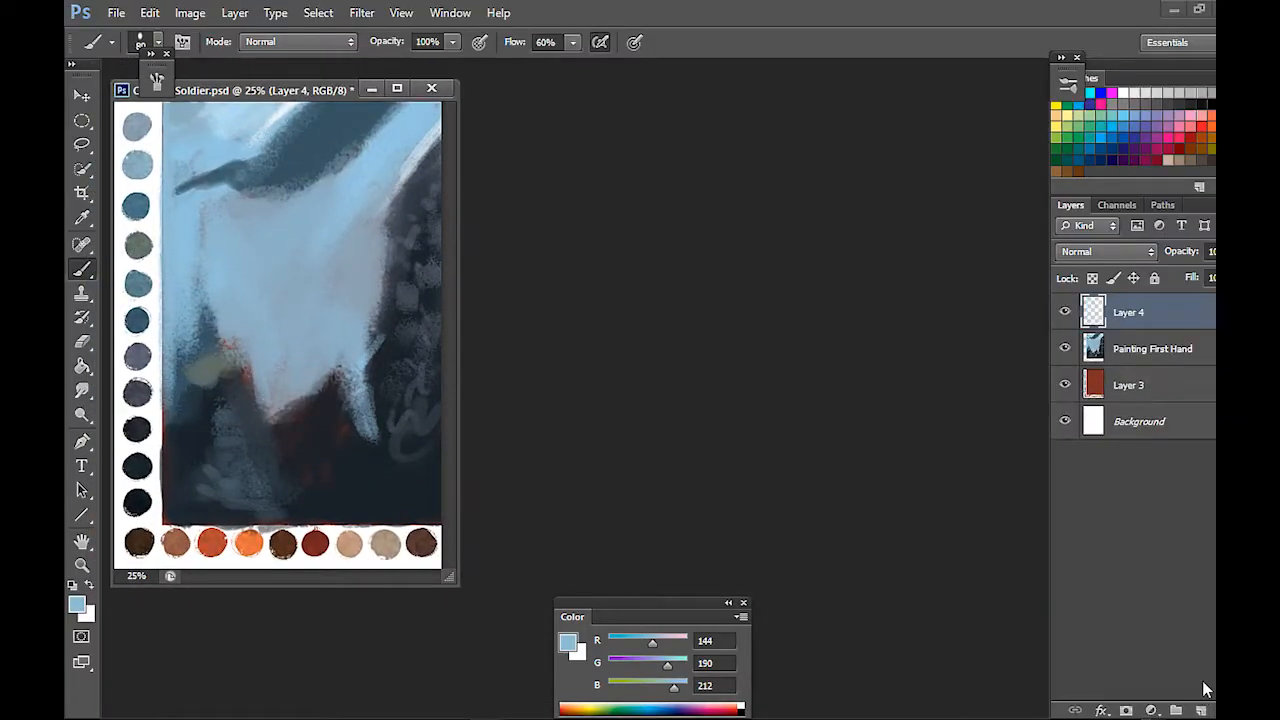
left_click(397, 88)
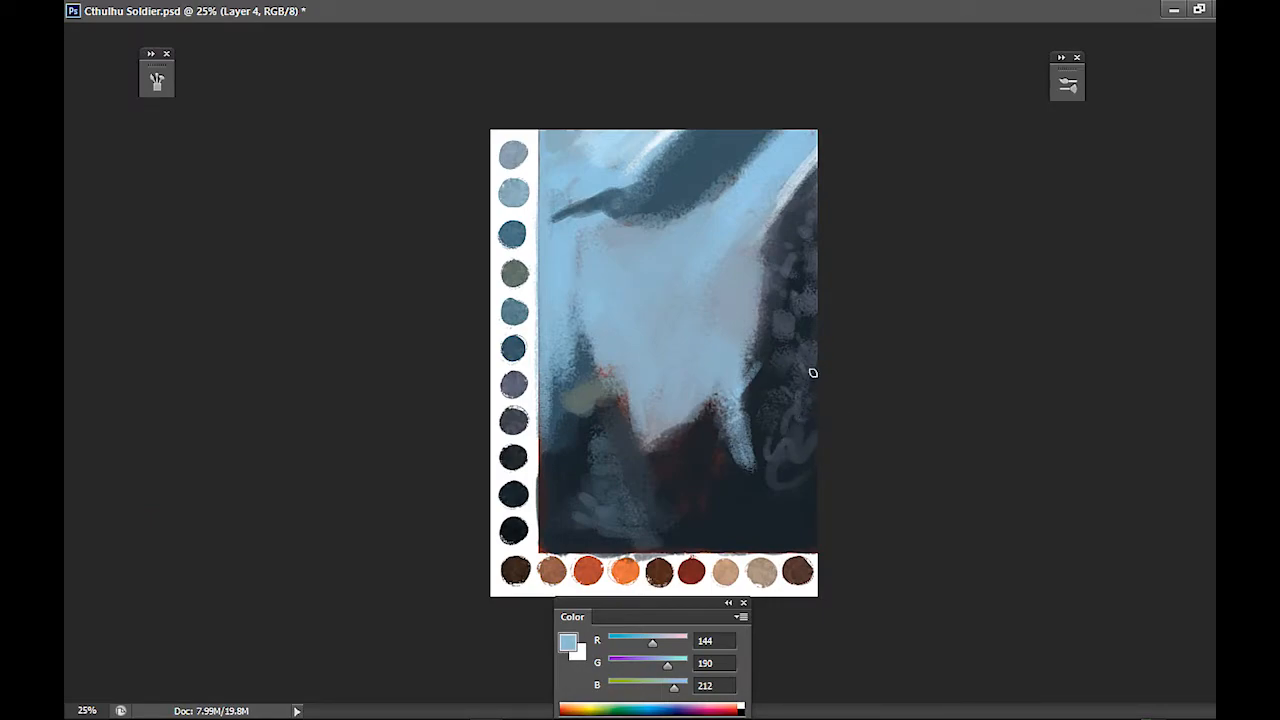
mouse_move(620, 527)
left_mouse_down()
mouse_move(651, 483)
mouse_move(637, 518)
left_mouse_up()
left_click(735, 709)
left_click_drag(549, 526, 697, 447)
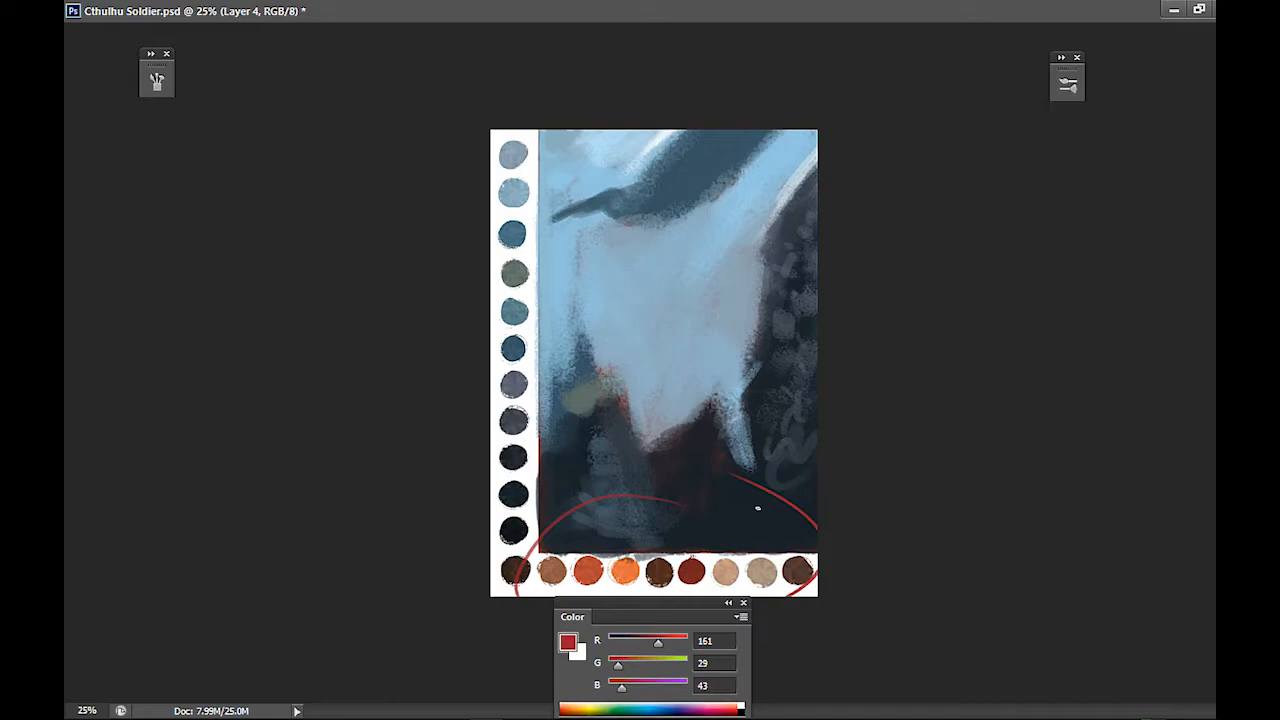
key("ctrl+z")
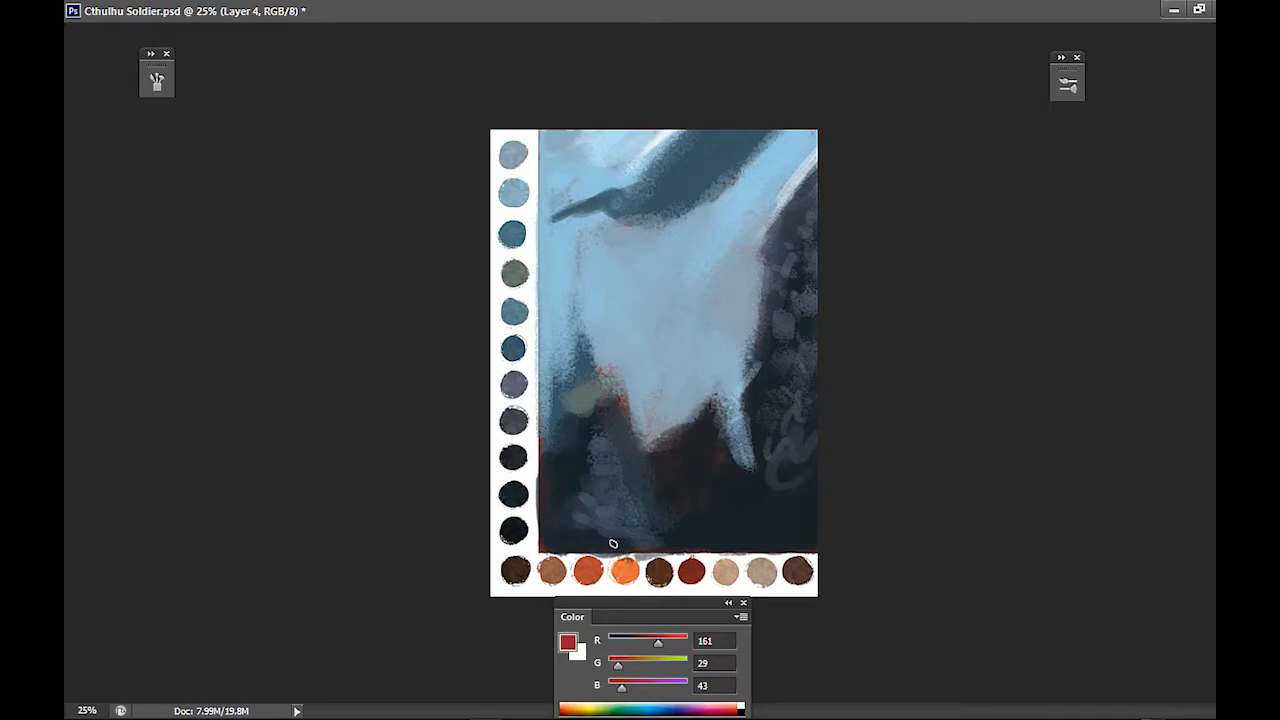
Block in the figure's head at the upper centre with the dark red palette swatch
left_click(695, 568, "alt")
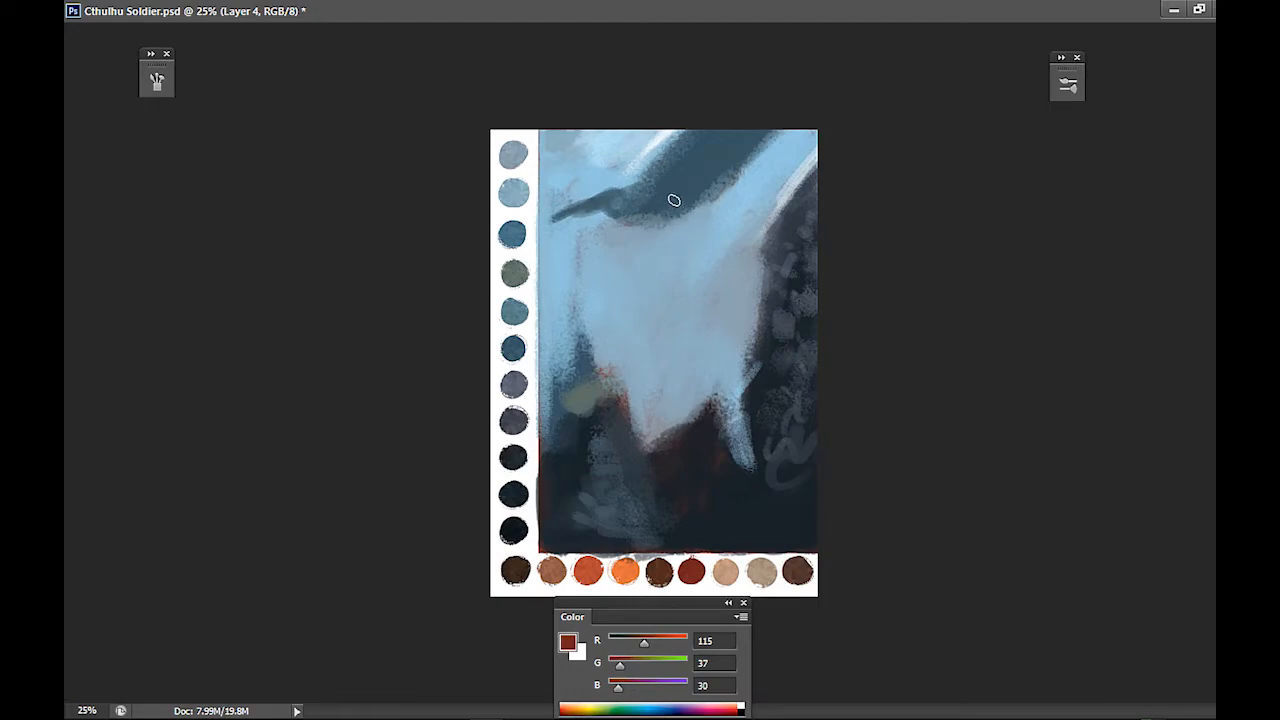
mouse_move(668, 171)
left_mouse_down()
mouse_move(693, 204)
mouse_move(660, 195)
mouse_move(684, 198)
mouse_move(654, 228)
mouse_move(665, 198)
mouse_move(647, 201)
mouse_move(643, 178)
mouse_move(653, 198)
mouse_move(639, 194)
mouse_move(686, 188)
mouse_move(724, 207)
mouse_move(688, 183)
mouse_move(720, 193)
mouse_move(723, 205)
mouse_move(704, 191)
mouse_move(721, 211)
mouse_move(737, 203)
mouse_move(727, 209)
mouse_move(739, 218)
mouse_move(718, 204)
mouse_move(757, 220)
left_mouse_up()
left_click_drag(647, 207, 606, 217)
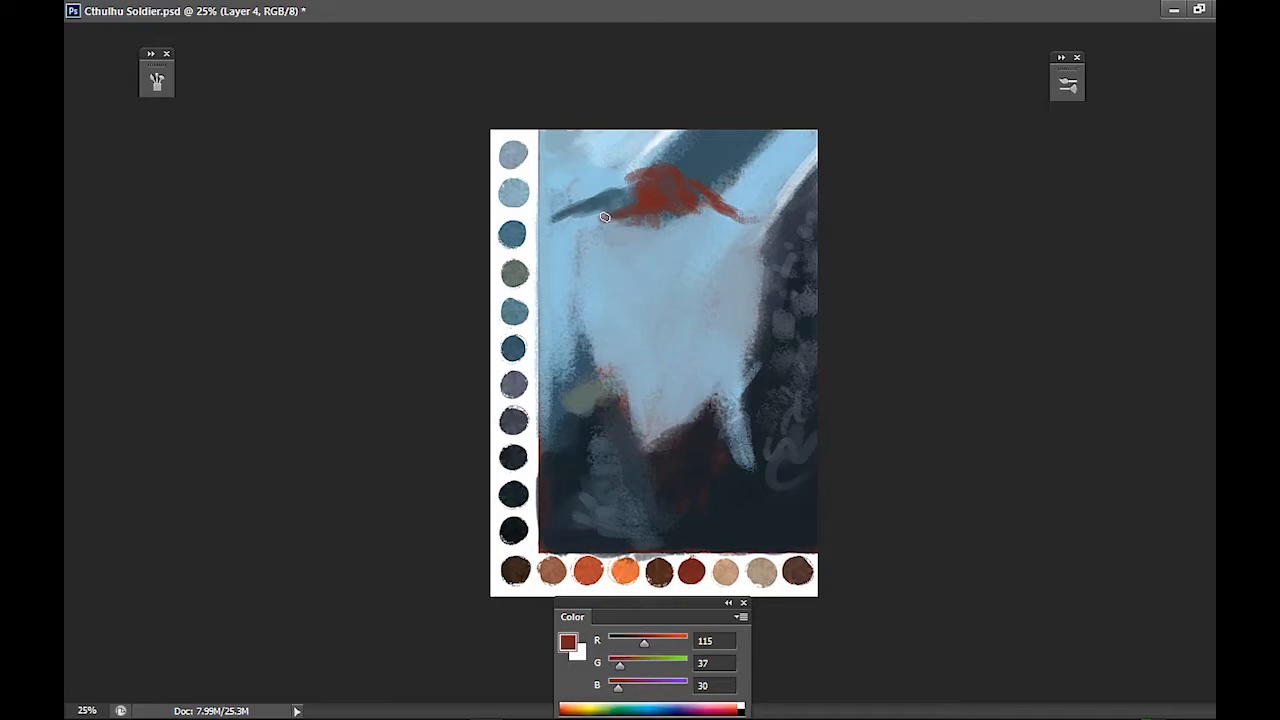
Paint an orange-red strap and small spike beside the head's left side, with dark accents from sampled colours
left_click(596, 566, "alt")
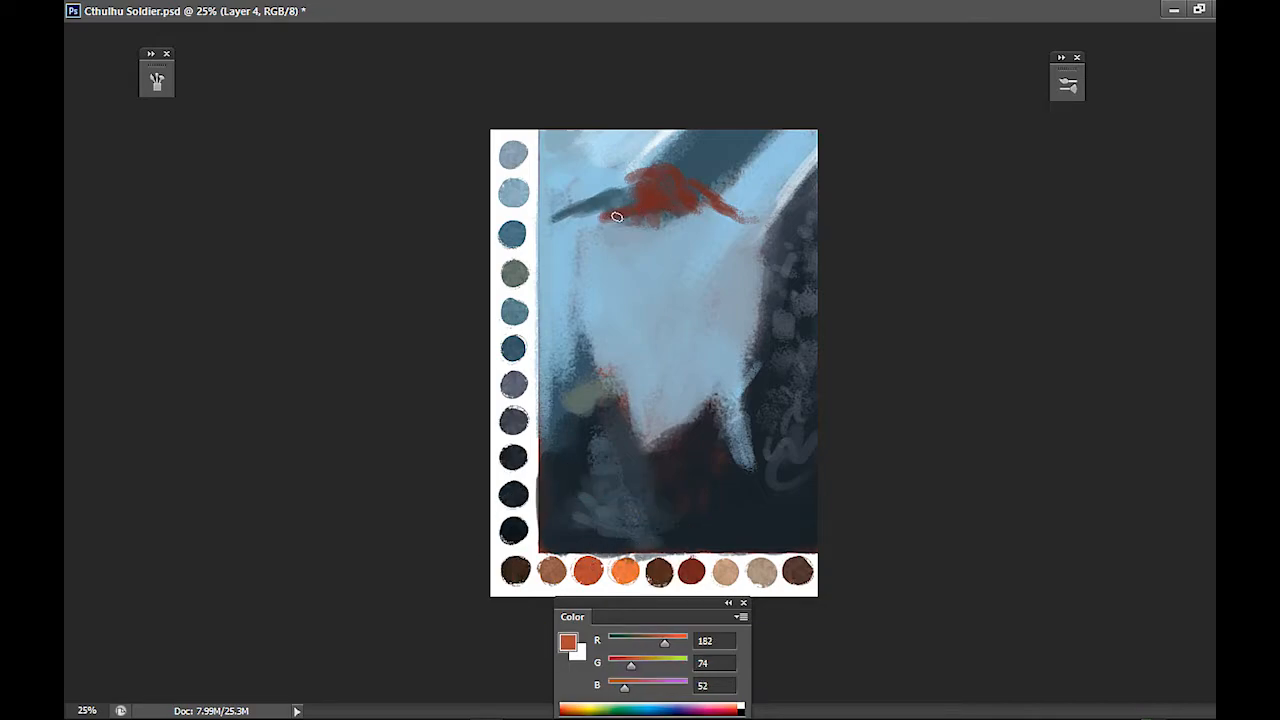
left_click(694, 452, "alt")
left_click_drag(594, 190, 589, 206)
left_click(648, 200, "alt")
left_click(587, 214, "alt")
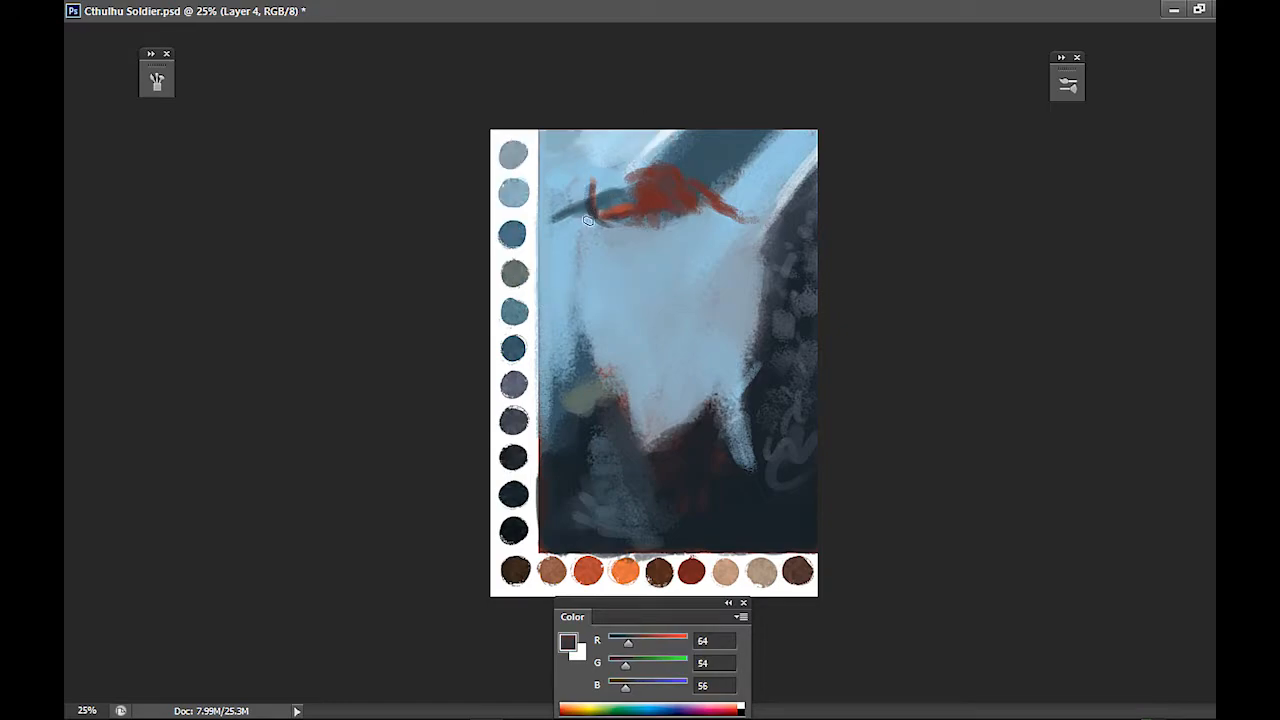
left_click(633, 192, "alt")
left_click(608, 191, "alt")
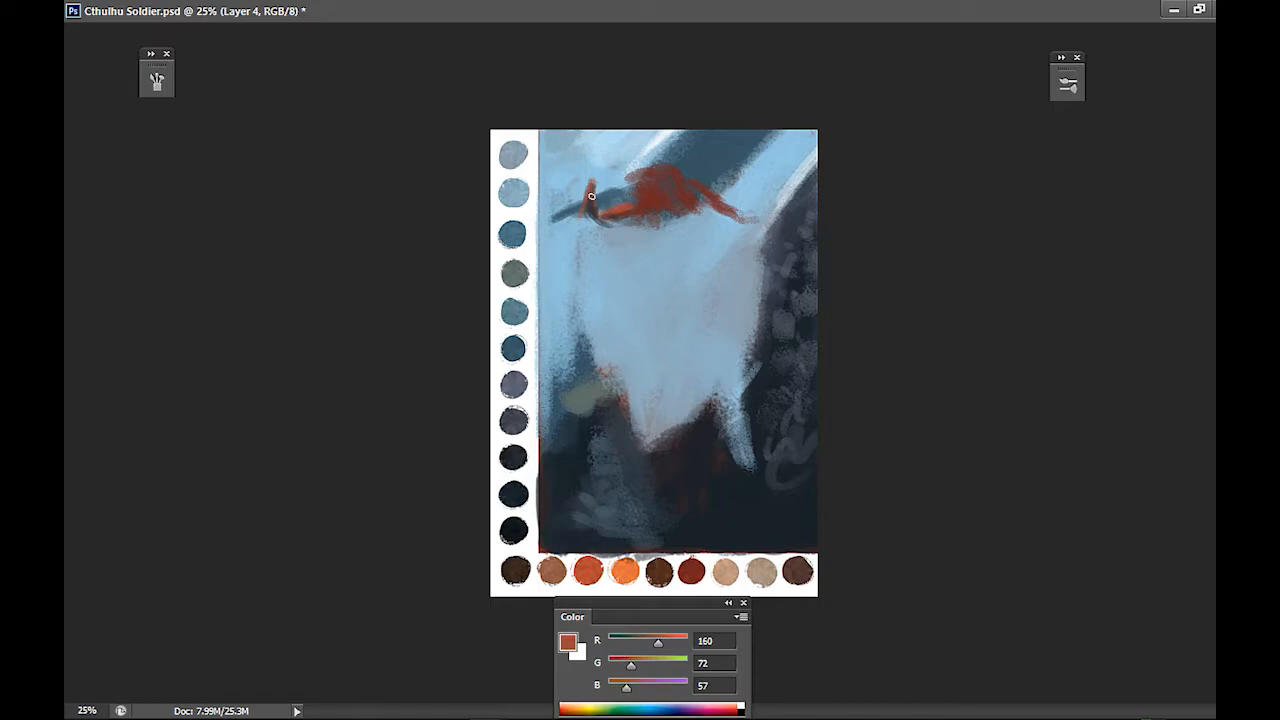
Block in the left shoulder armour at the canvas's left edge with the bright orange palette swatch
left_click(626, 561, "alt")
left_click_drag(550, 235, 578, 219)
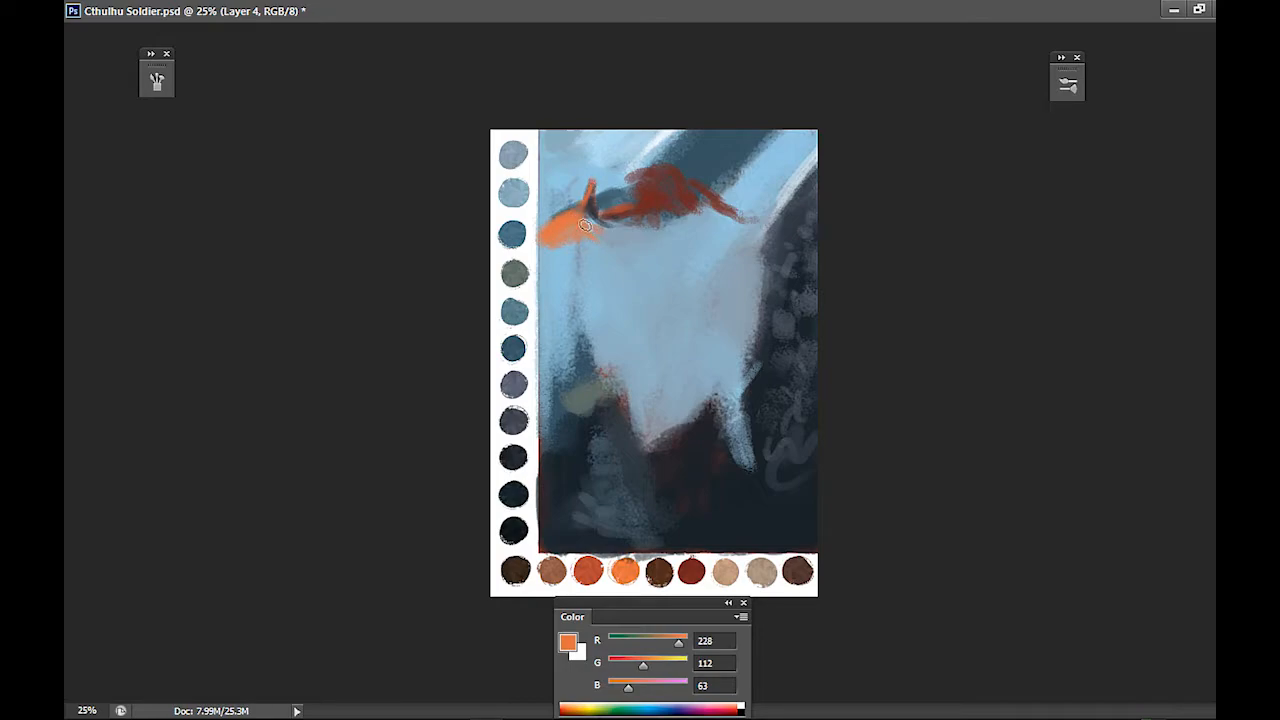
mouse_move(596, 237)
left_mouse_down()
mouse_move(543, 257)
mouse_move(572, 248)
left_mouse_up()
Shade the left shoulder armour's underside and block in the face tentacles and spiked right shoulder armour with sampled dark red
left_click(686, 182, "alt")
mouse_move(589, 247)
left_mouse_down()
mouse_move(621, 252)
mouse_move(613, 241)
mouse_move(638, 233)
mouse_move(635, 264)
mouse_move(594, 231)
mouse_move(638, 234)
mouse_move(614, 247)
mouse_move(648, 242)
mouse_move(640, 256)
mouse_move(633, 224)
mouse_move(639, 249)
mouse_move(667, 246)
mouse_move(674, 224)
mouse_move(657, 252)
mouse_move(673, 216)
mouse_move(657, 205)
mouse_move(675, 219)
mouse_move(666, 242)
mouse_move(671, 224)
mouse_move(653, 225)
mouse_move(650, 205)
mouse_move(713, 229)
mouse_move(702, 201)
mouse_move(752, 232)
mouse_move(722, 253)
mouse_move(783, 223)
left_mouse_up()
left_click(668, 203, "alt")
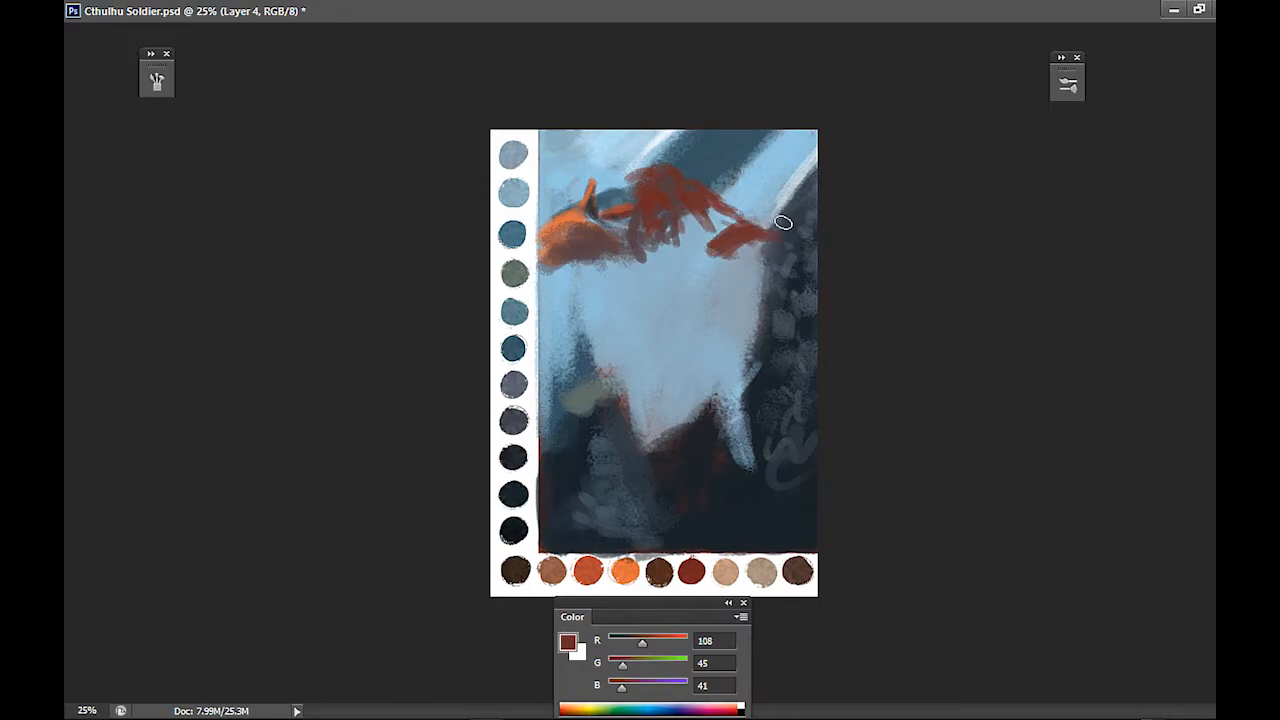
mouse_move(783, 223)
left_mouse_down()
mouse_move(712, 272)
mouse_move(766, 255)
mouse_move(758, 238)
mouse_move(780, 221)
mouse_move(770, 218)
mouse_move(781, 233)
left_mouse_up()
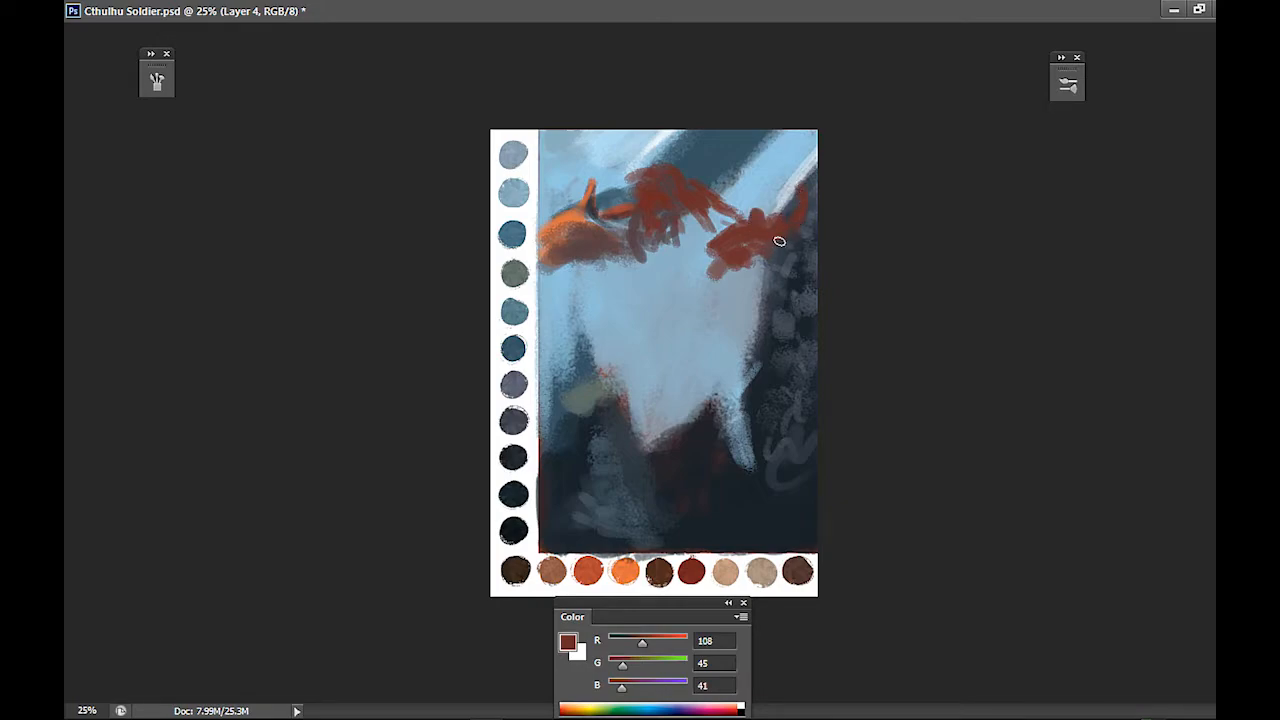
mouse_move(773, 254)
left_mouse_down()
mouse_move(809, 246)
mouse_move(801, 254)
left_mouse_up()
Block in the upper chest, the left arm and the curling tentacle below it in dark red
mouse_move(697, 231)
left_mouse_down()
mouse_move(664, 240)
mouse_move(642, 234)
mouse_move(634, 283)
mouse_move(632, 254)
mouse_move(657, 280)
mouse_move(642, 260)
mouse_move(692, 270)
mouse_move(708, 242)
mouse_move(700, 257)
mouse_move(704, 241)
mouse_move(648, 258)
mouse_move(661, 258)
mouse_move(645, 254)
mouse_move(644, 229)
mouse_move(663, 255)
mouse_move(644, 245)
mouse_move(690, 261)
mouse_move(682, 243)
mouse_move(612, 247)
mouse_move(552, 298)
mouse_move(589, 278)
mouse_move(543, 291)
mouse_move(646, 263)
mouse_move(595, 296)
mouse_move(606, 282)
mouse_move(624, 330)
mouse_move(621, 281)
mouse_move(625, 318)
mouse_move(644, 325)
mouse_move(646, 288)
mouse_move(625, 285)
mouse_move(618, 300)
mouse_move(615, 285)
mouse_move(626, 293)
mouse_move(610, 285)
mouse_move(606, 312)
mouse_move(619, 315)
mouse_move(596, 308)
mouse_move(637, 277)
mouse_move(609, 318)
mouse_move(623, 305)
mouse_move(580, 305)
mouse_move(585, 290)
mouse_move(570, 300)
mouse_move(558, 352)
mouse_move(560, 315)
mouse_move(565, 340)
mouse_move(613, 372)
mouse_move(566, 306)
mouse_move(585, 316)
mouse_move(606, 371)
mouse_move(600, 390)
mouse_move(589, 355)
mouse_move(617, 454)
mouse_move(617, 403)
mouse_move(603, 449)
mouse_move(602, 381)
mouse_move(611, 437)
mouse_move(571, 471)
mouse_move(614, 466)
mouse_move(563, 543)
mouse_move(626, 437)
mouse_move(610, 387)
left_mouse_up()
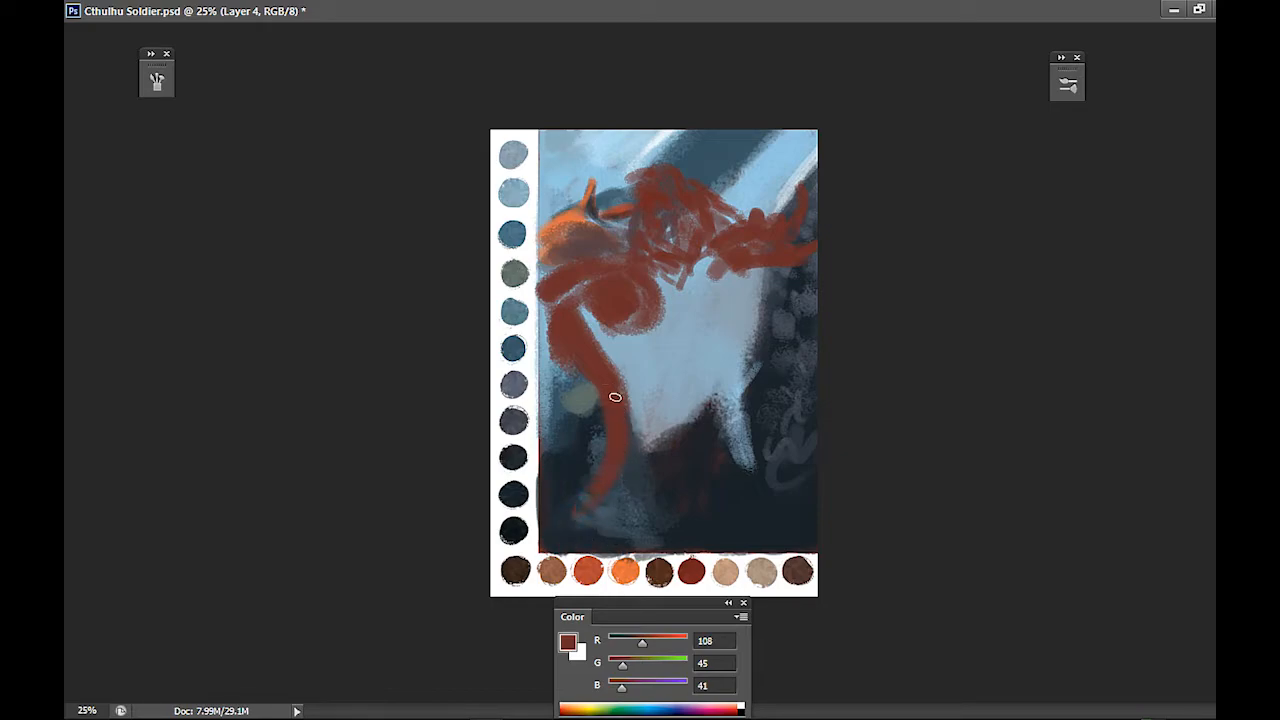
mouse_move(575, 477)
left_mouse_down()
mouse_move(606, 440)
mouse_move(586, 460)
mouse_move(596, 523)
left_mouse_up()
mouse_move(688, 271)
left_mouse_down()
mouse_move(642, 318)
mouse_move(652, 354)
mouse_move(633, 318)
mouse_move(646, 350)
mouse_move(642, 301)
mouse_move(674, 283)
mouse_move(717, 305)
mouse_move(695, 332)
mouse_move(723, 305)
mouse_move(720, 339)
mouse_move(705, 265)
left_mouse_up()
left_click_drag(580, 340, 538, 315)
Block in the chest's right side, the right arm and the winding tentacle down the canvas's right side in dark red
mouse_move(700, 275)
left_mouse_down()
mouse_move(739, 273)
mouse_move(745, 321)
mouse_move(753, 313)
mouse_move(732, 310)
mouse_move(761, 329)
left_mouse_up()
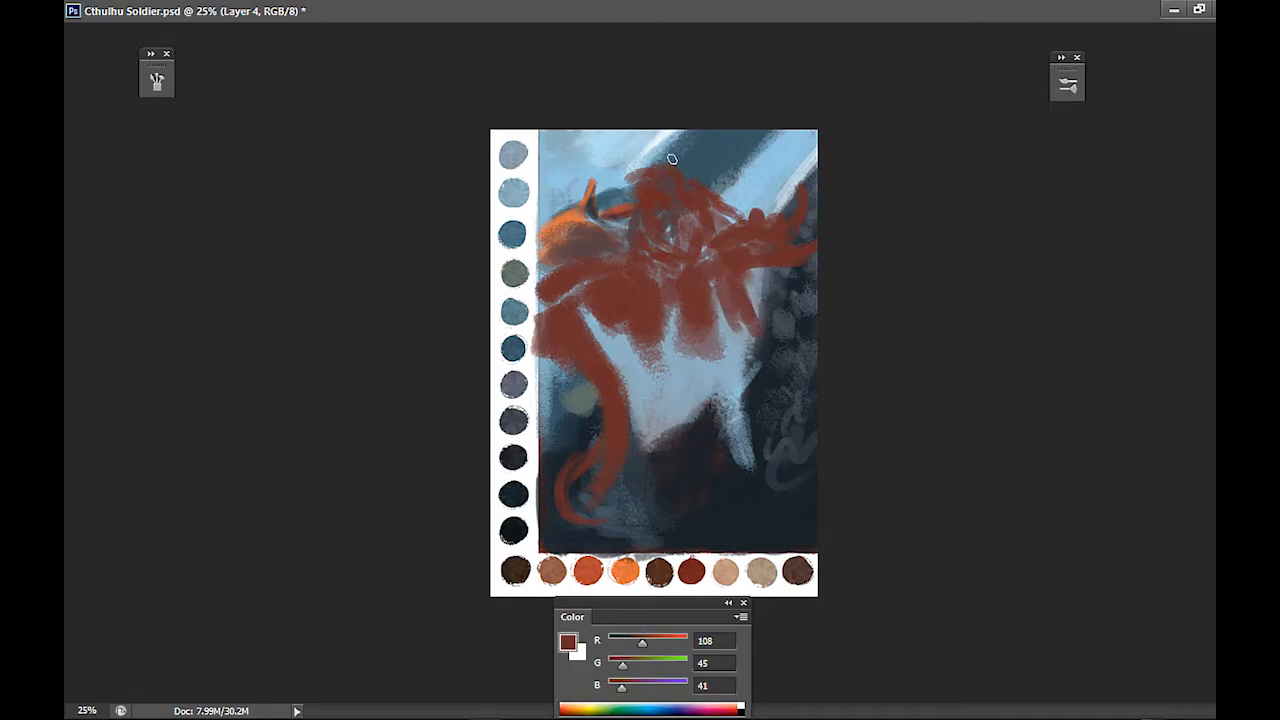
mouse_move(738, 281)
left_mouse_down()
mouse_move(755, 312)
mouse_move(753, 289)
mouse_move(746, 318)
mouse_move(774, 336)
mouse_move(782, 314)
mouse_move(811, 360)
mouse_move(790, 356)
mouse_move(785, 376)
left_mouse_up()
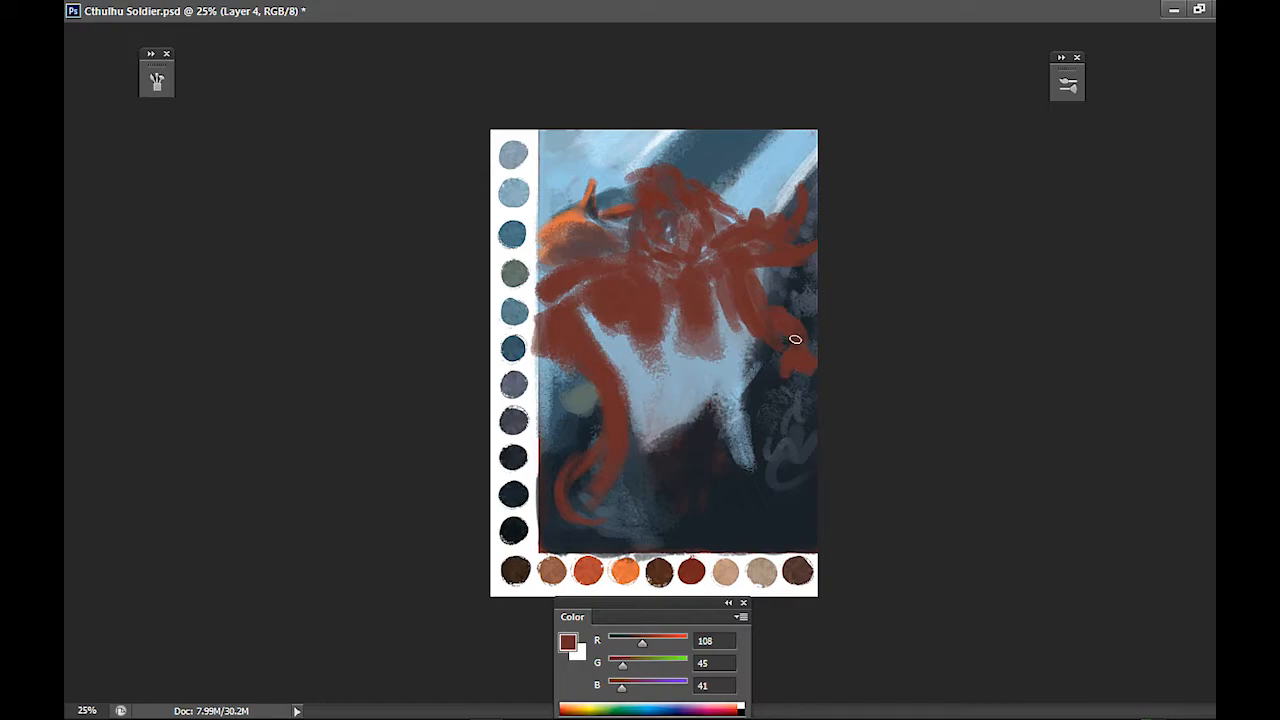
mouse_move(750, 327)
left_mouse_down()
mouse_move(780, 403)
mouse_move(774, 388)
mouse_move(769, 401)
mouse_move(793, 379)
mouse_move(779, 374)
mouse_move(769, 399)
mouse_move(799, 417)
mouse_move(809, 393)
mouse_move(762, 385)
mouse_move(777, 435)
mouse_move(791, 421)
mouse_move(803, 429)
mouse_move(788, 409)
mouse_move(813, 438)
mouse_move(787, 439)
mouse_move(801, 447)
mouse_move(801, 418)
mouse_move(779, 470)
mouse_move(799, 461)
mouse_move(798, 442)
mouse_move(766, 489)
mouse_move(786, 465)
mouse_move(786, 495)
mouse_move(772, 490)
mouse_move(792, 541)
left_mouse_up()
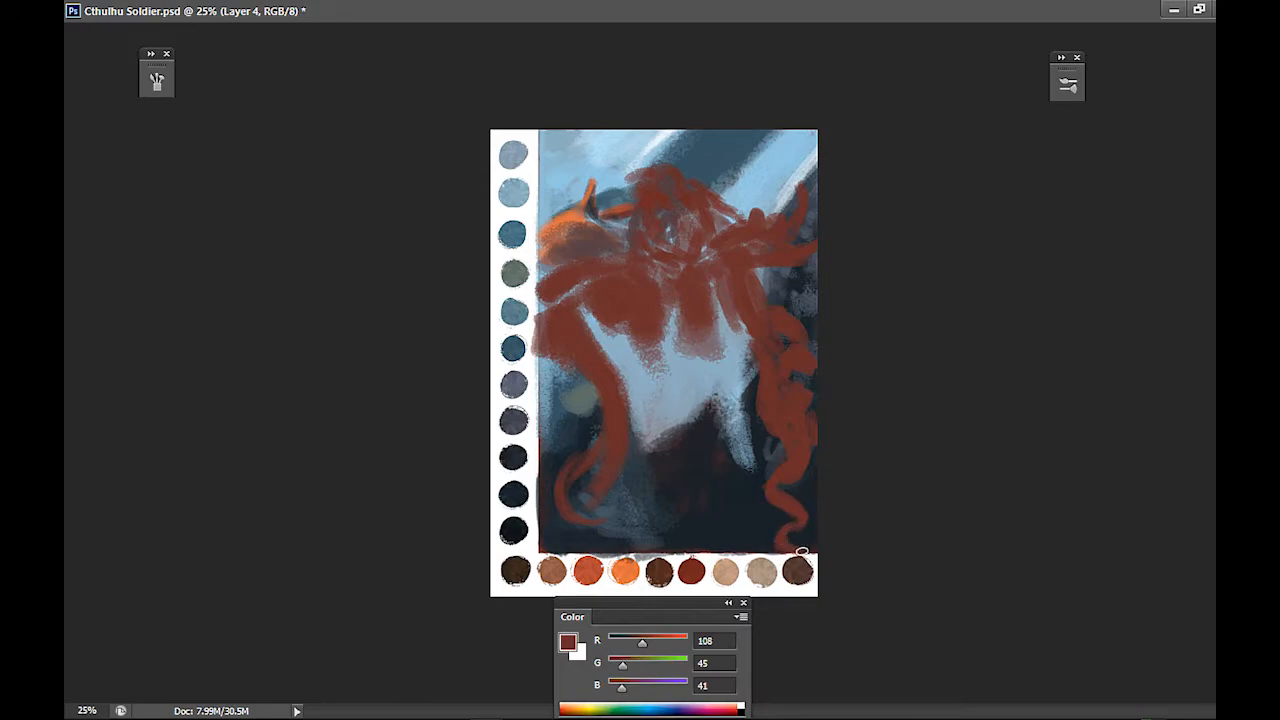
Fill the torso and legs with dark red, and extend the lower-left tentacle curl and the right shoulder horn
mouse_move(674, 392)
left_mouse_down()
mouse_move(636, 330)
mouse_move(645, 396)
mouse_move(624, 330)
mouse_move(631, 386)
mouse_move(637, 353)
mouse_move(650, 388)
mouse_move(693, 346)
mouse_move(703, 316)
mouse_move(680, 307)
mouse_move(723, 315)
mouse_move(714, 343)
mouse_move(718, 296)
mouse_move(670, 370)
mouse_move(717, 290)
mouse_move(693, 373)
mouse_move(653, 388)
mouse_move(639, 456)
mouse_move(698, 421)
mouse_move(685, 421)
mouse_move(715, 385)
mouse_move(708, 403)
mouse_move(702, 389)
mouse_move(720, 430)
mouse_move(717, 374)
mouse_move(665, 402)
mouse_move(645, 473)
mouse_move(640, 442)
mouse_move(652, 532)
mouse_move(628, 447)
mouse_move(644, 527)
mouse_move(626, 470)
mouse_move(642, 447)
mouse_move(676, 523)
mouse_move(700, 509)
mouse_move(694, 381)
mouse_move(708, 388)
mouse_move(724, 476)
mouse_move(711, 519)
mouse_move(696, 516)
mouse_move(694, 470)
mouse_move(713, 346)
mouse_move(714, 442)
mouse_move(726, 437)
mouse_move(717, 506)
mouse_move(679, 517)
mouse_move(658, 536)
mouse_move(695, 536)
mouse_move(664, 548)
mouse_move(726, 457)
mouse_move(691, 436)
left_mouse_up()
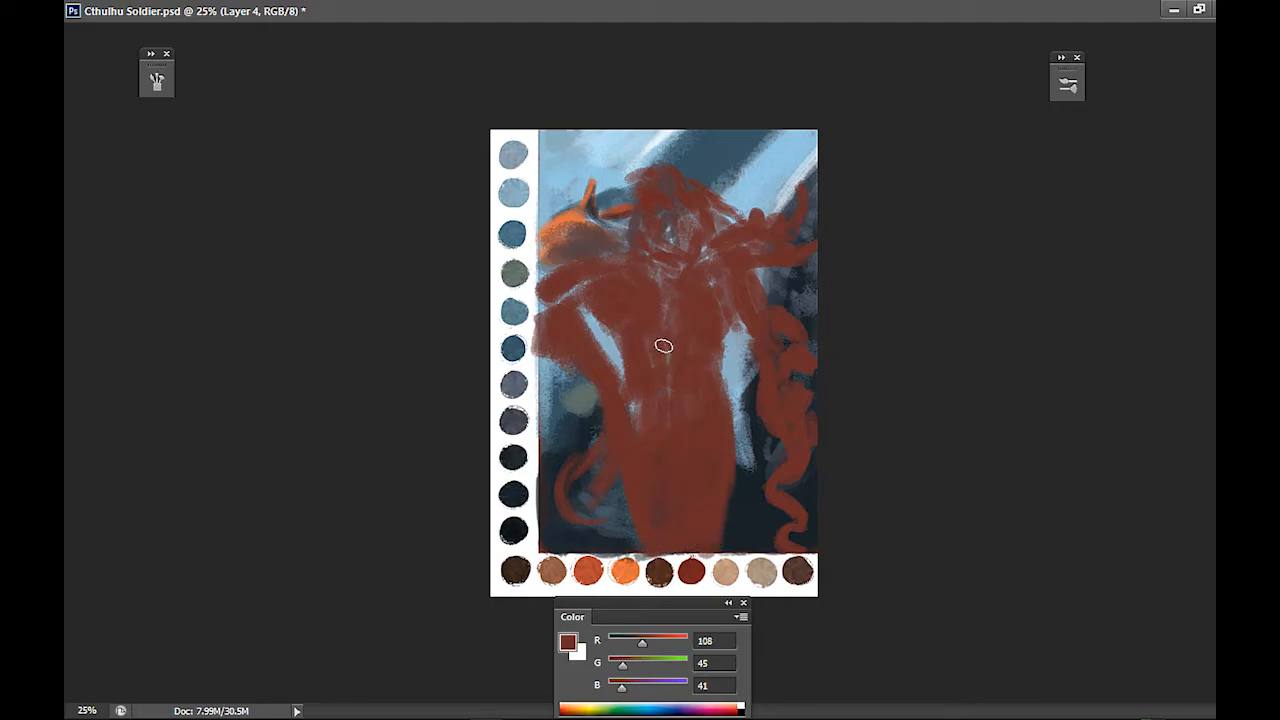
mouse_move(709, 356)
left_mouse_down()
mouse_move(718, 330)
mouse_move(721, 352)
left_mouse_up()
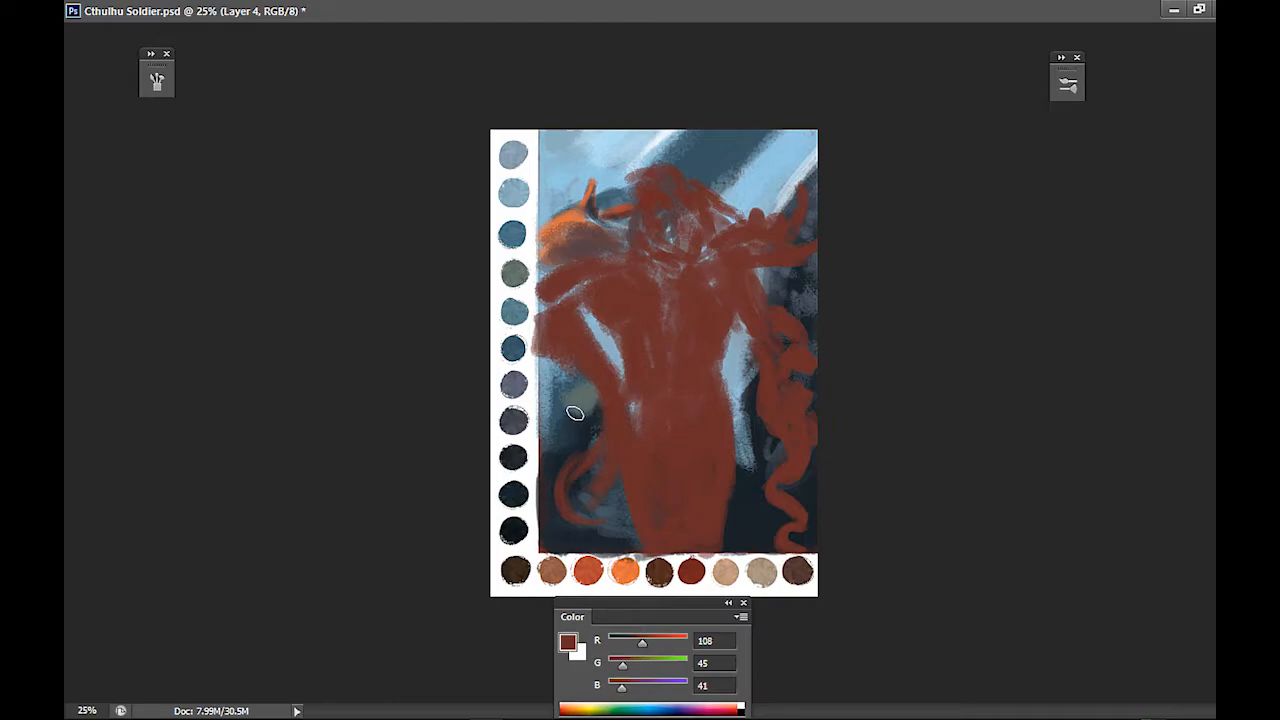
mouse_move(598, 472)
left_mouse_down()
mouse_move(561, 441)
mouse_move(558, 451)
left_mouse_up()
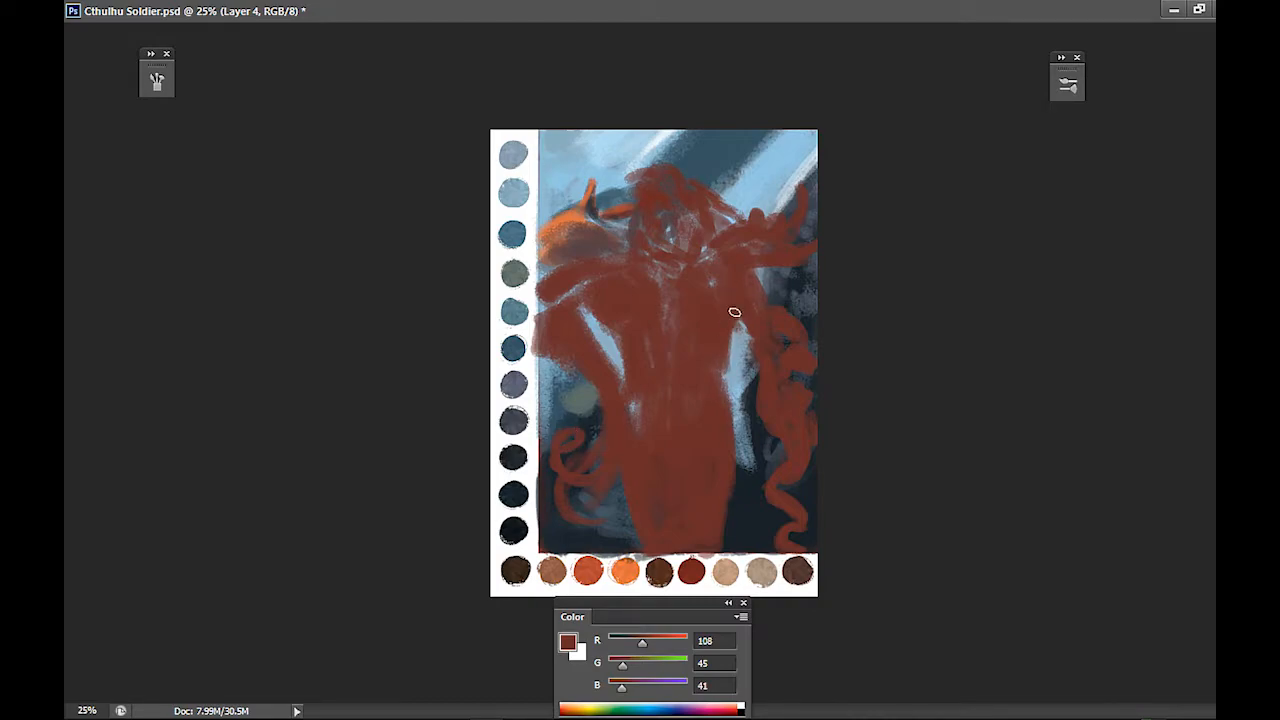
left_click_drag(802, 183, 802, 181)
Sketch thin near-black contour lines over the head, its hanging tentacles and the right shoulder armour using a palette swatch
left_click(658, 330, "alt")
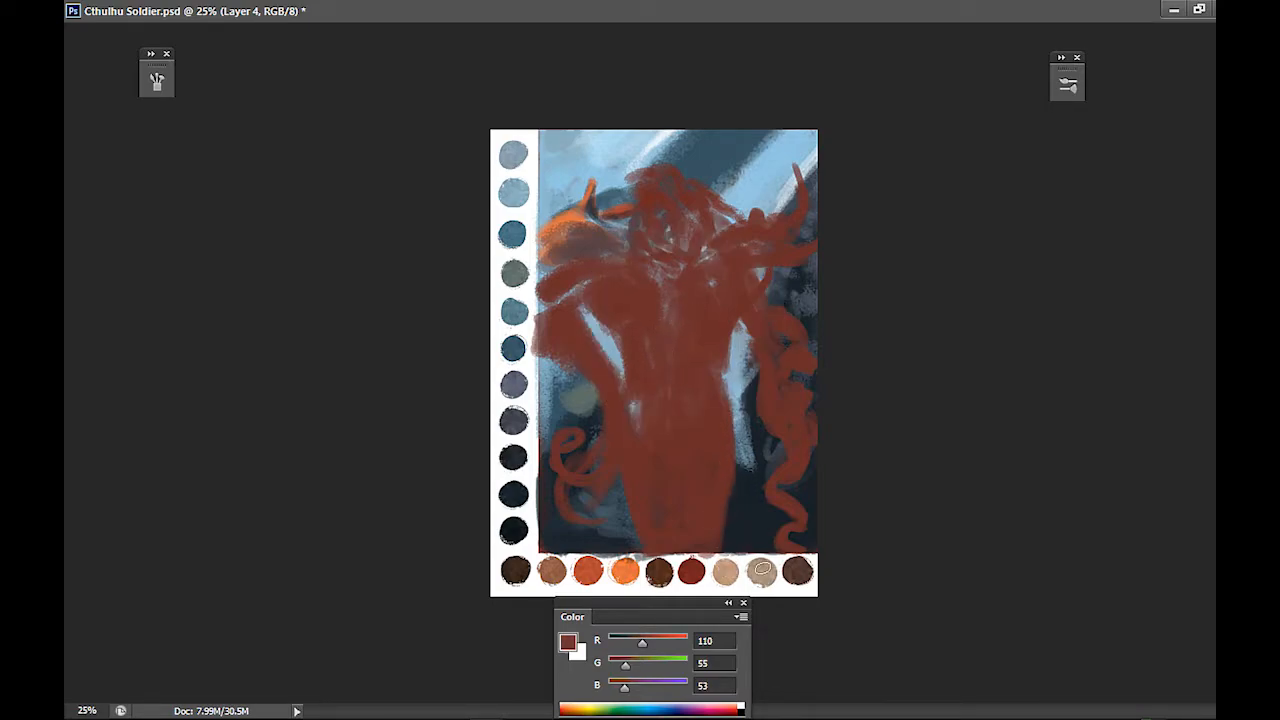
left_click(797, 568, "alt")
left_click(797, 568, "alt")
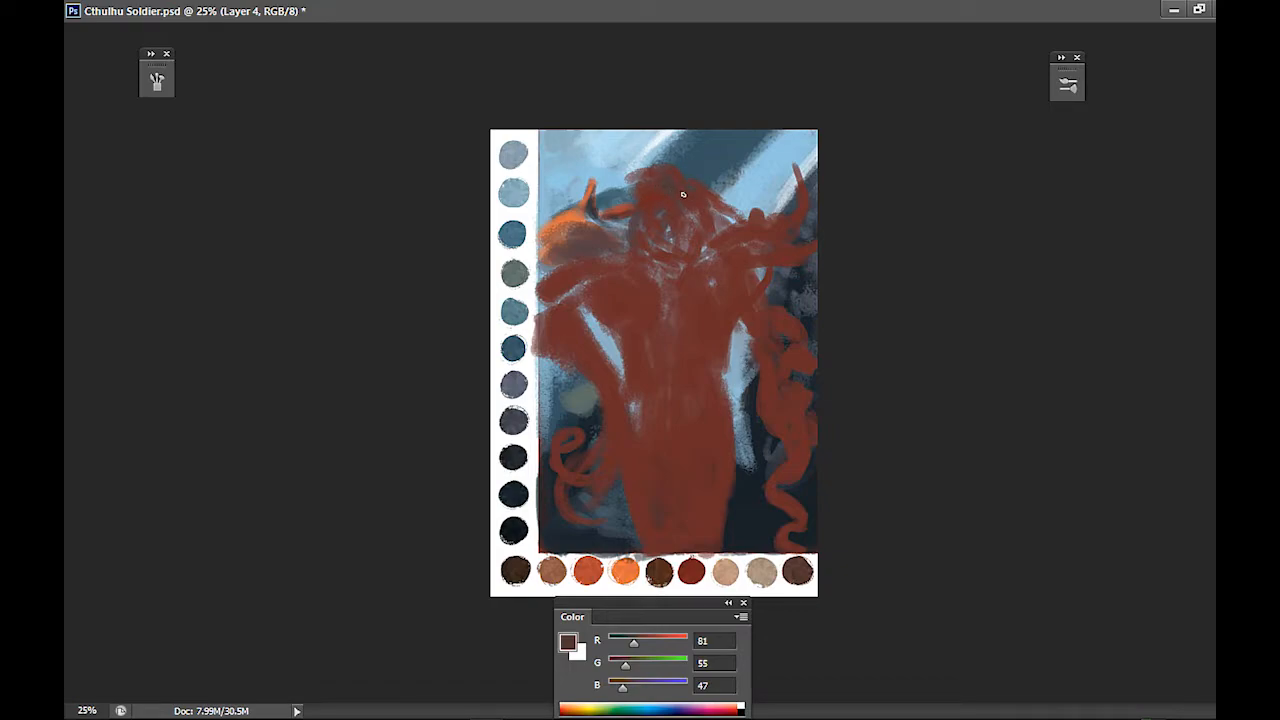
left_click(666, 568, "alt")
left_click(516, 493, "alt")
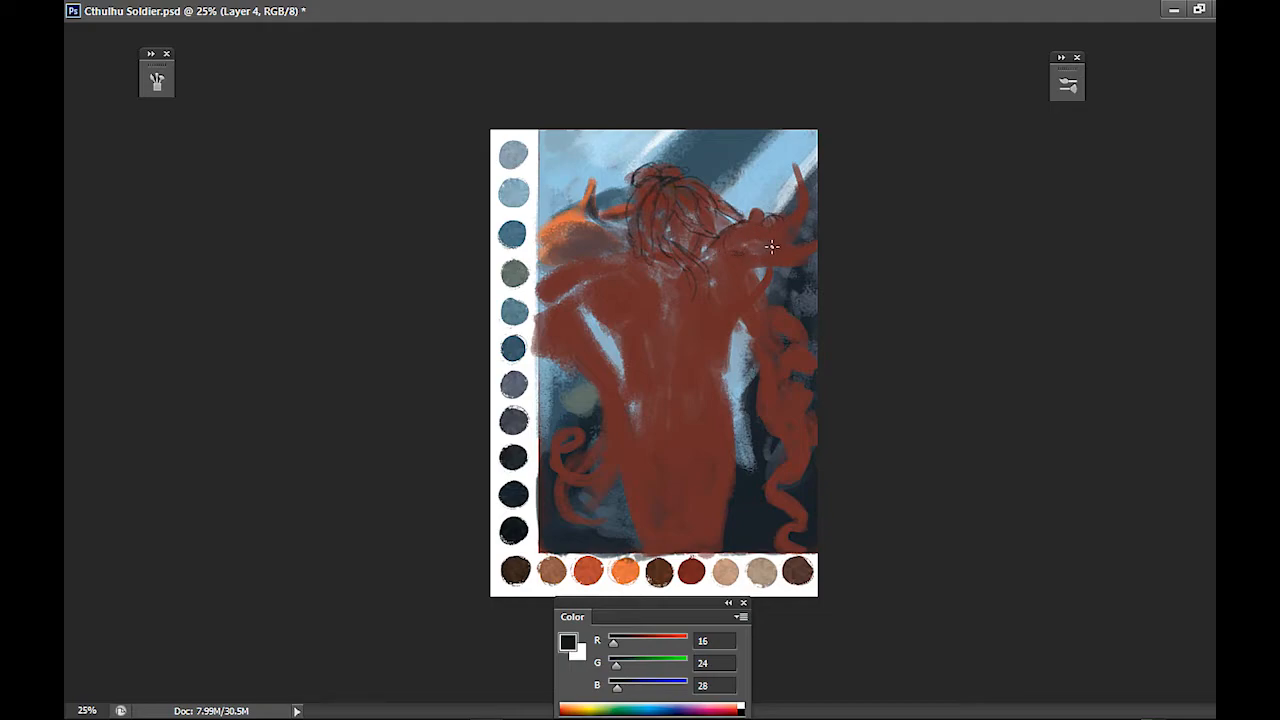
left_click_drag(780, 226, 798, 194)
left_click_drag(755, 267, 757, 265)
left_click_drag(765, 268, 777, 263)
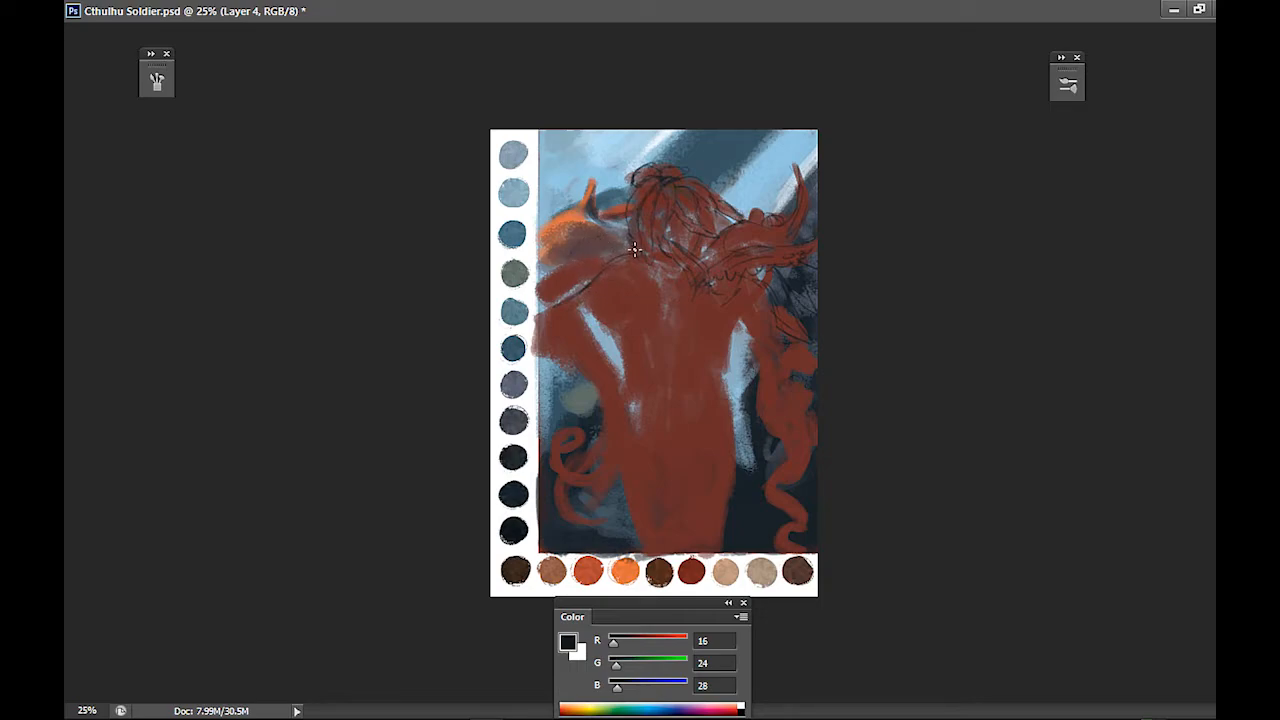
Sketch dark contour lines for the left shoulder armour, arms, torso, clasped hands and thigh details
mouse_move(577, 209)
left_mouse_down()
mouse_move(544, 228)
mouse_move(567, 258)
mouse_move(552, 262)
mouse_move(574, 240)
left_mouse_up()
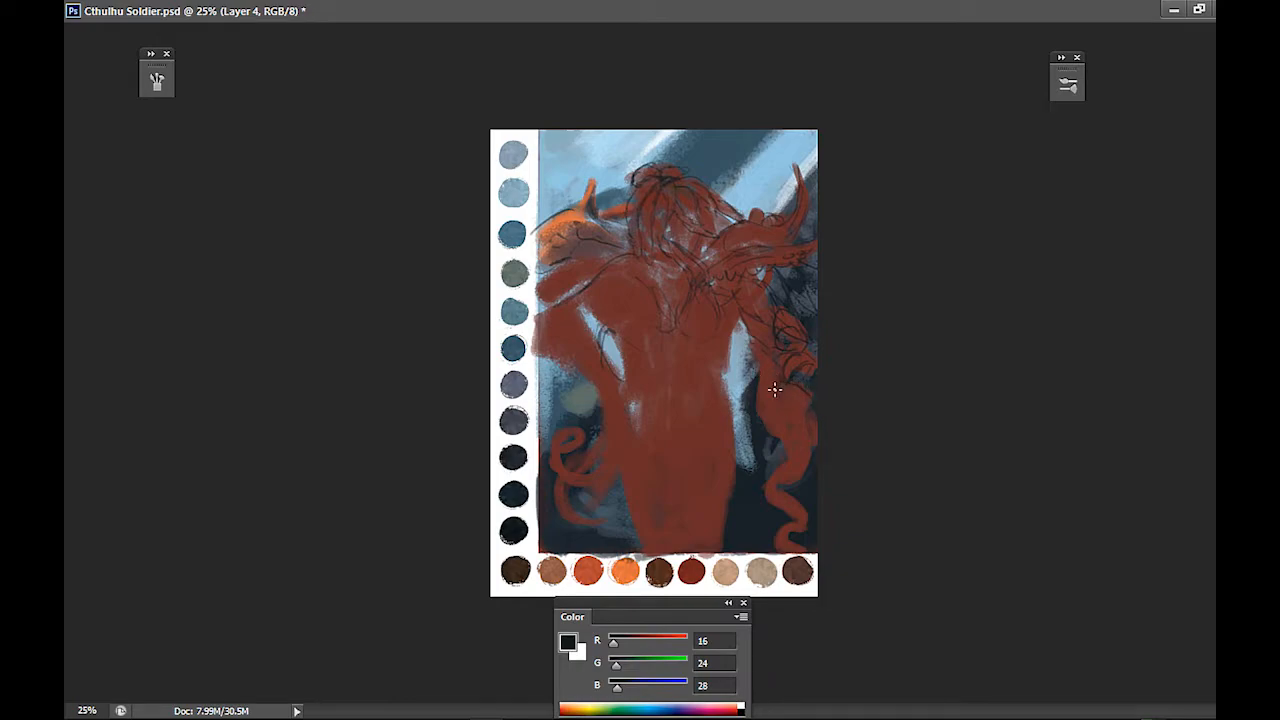
left_click_drag(811, 398, 790, 383)
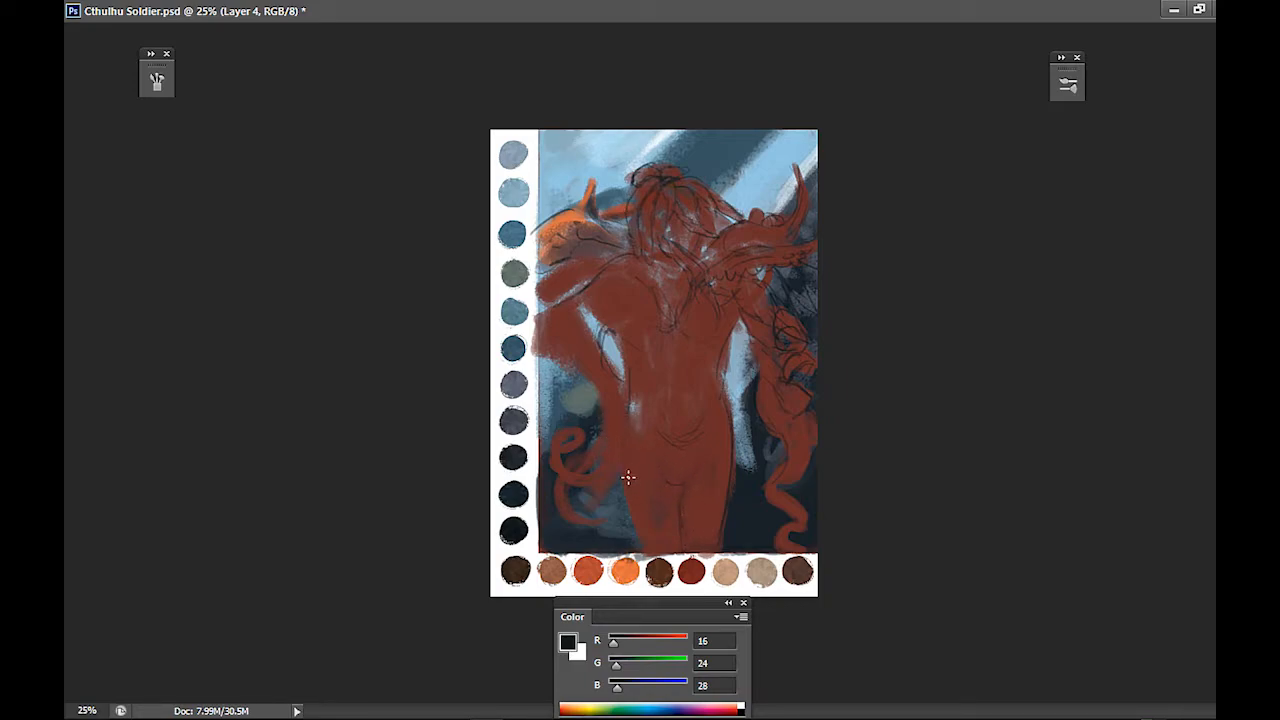
mouse_move(624, 495)
left_mouse_down()
mouse_move(633, 482)
mouse_move(639, 508)
mouse_move(640, 486)
left_mouse_up()
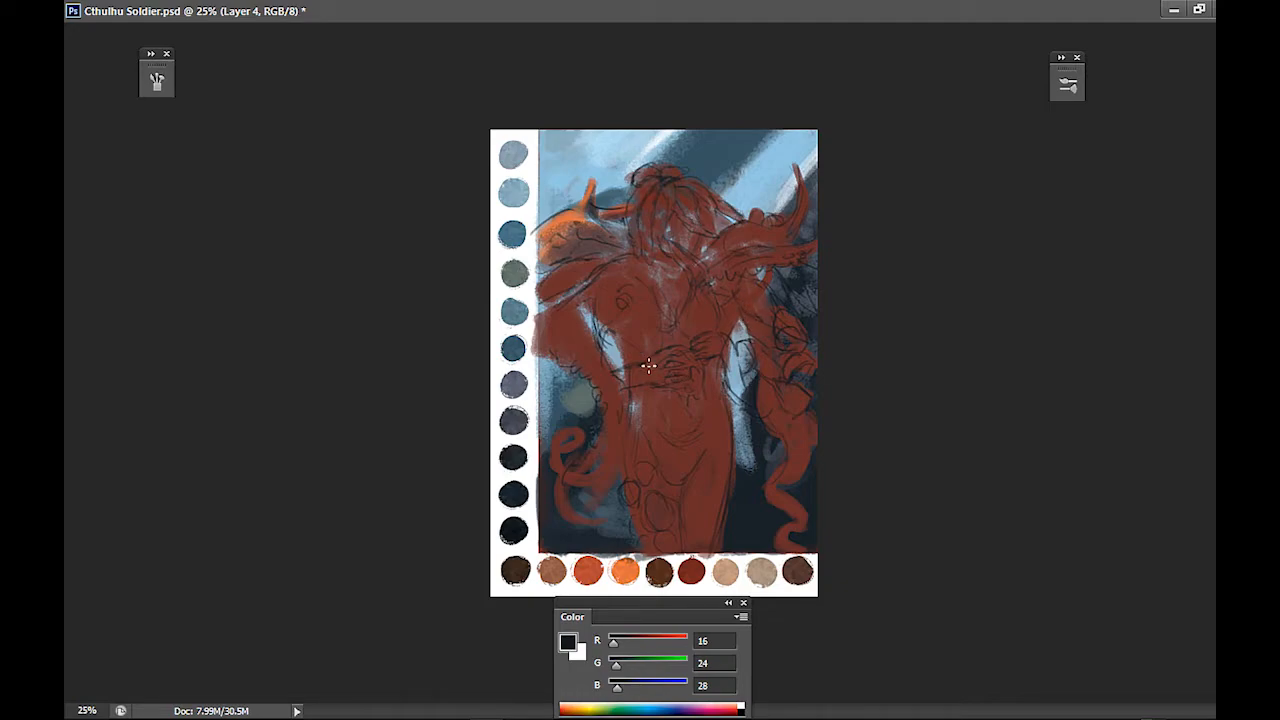
Darken the base of the left shoulder spike and model the armour's inner end with sampled orange, brown and pale highlight tones
left_click(512, 530, "alt")
left_click_drag(590, 205, 612, 211)
left_click(569, 212, "alt")
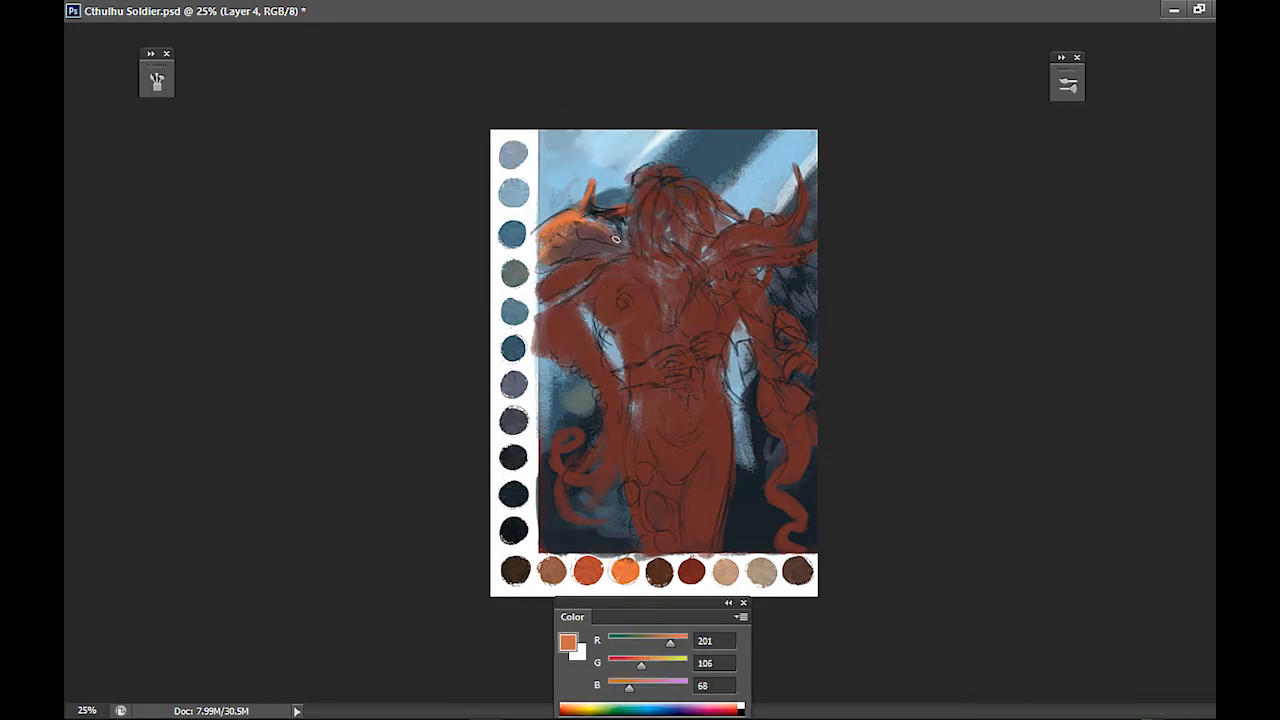
left_click(590, 228, "alt")
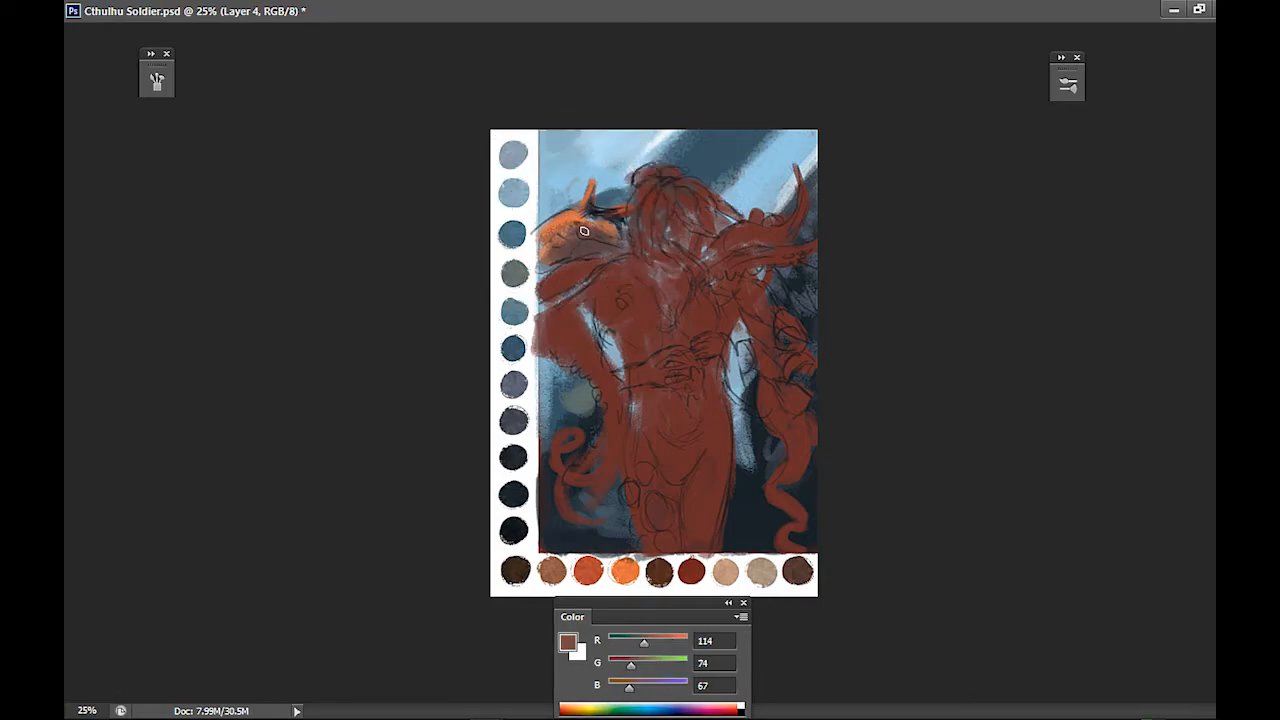
left_click(593, 228, "alt")
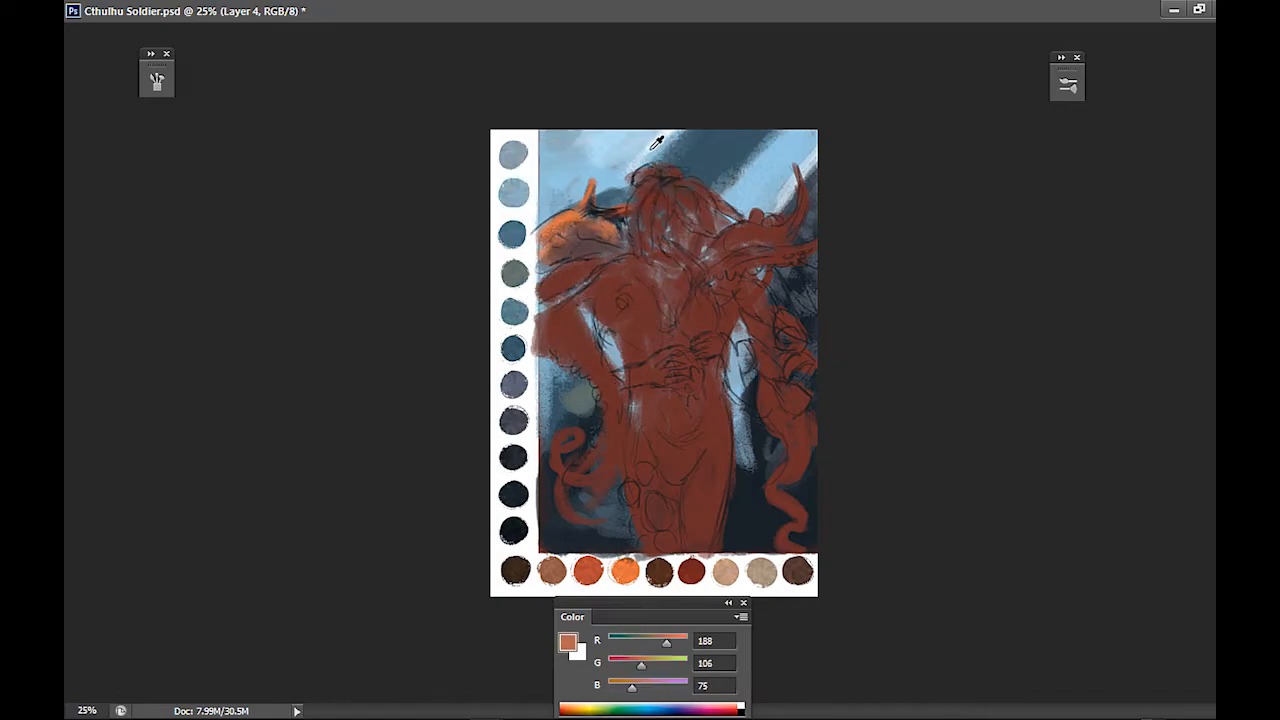
left_click(622, 195, "alt")
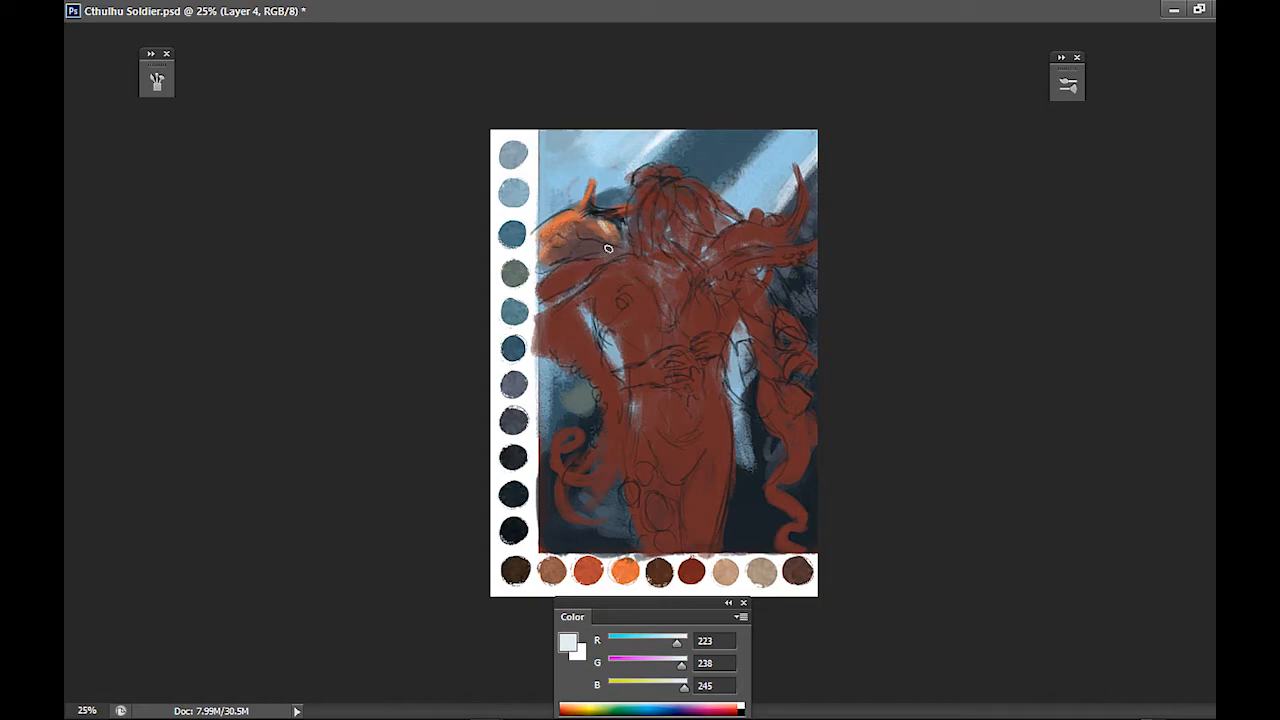
left_click(602, 232, "alt")
left_click(576, 215, "alt")
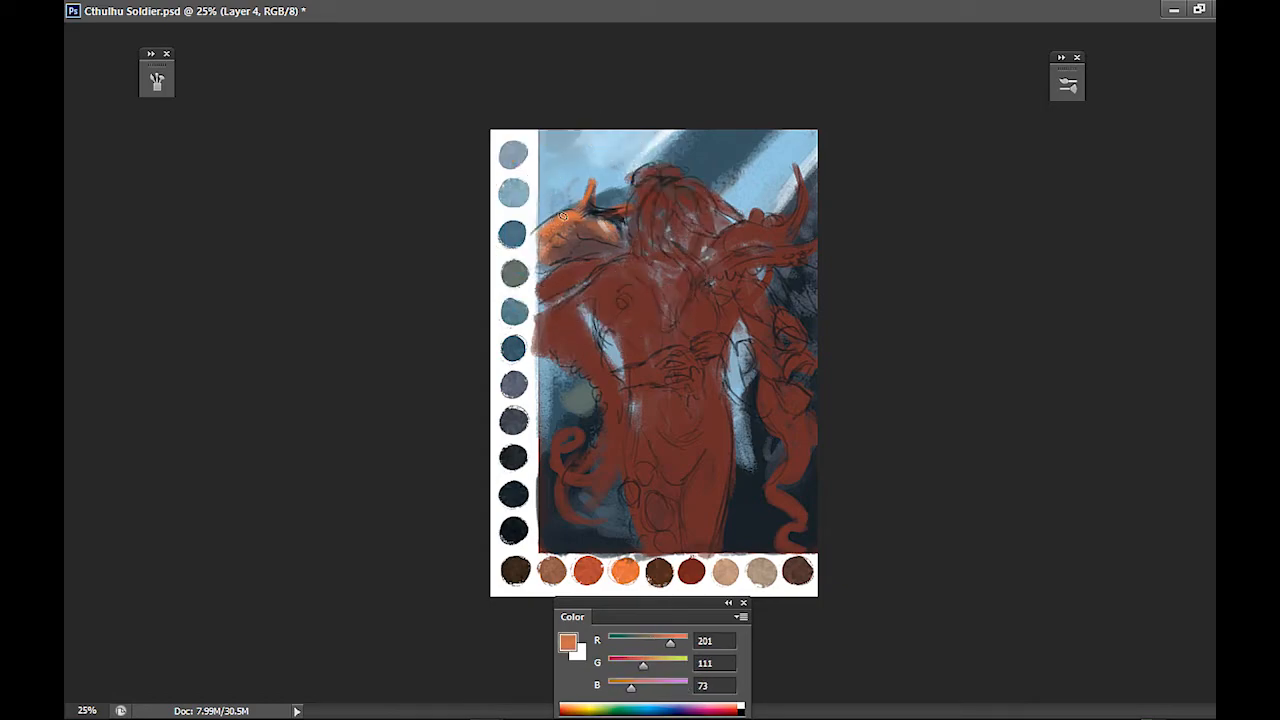
Paint the left shoulder armour's upper and lower plates with sampled orange and the orange-red swatch, adding dark accents
left_click_drag(540, 228, 583, 214)
mouse_move(557, 217)
left_mouse_down()
mouse_move(549, 252)
mouse_move(573, 229)
mouse_move(541, 256)
mouse_move(574, 250)
left_mouse_up()
mouse_move(542, 299)
left_mouse_down()
mouse_move(588, 277)
mouse_move(533, 300)
mouse_move(582, 276)
mouse_move(543, 292)
mouse_move(611, 207)
mouse_move(583, 259)
left_mouse_up()
left_click(608, 210, "alt")
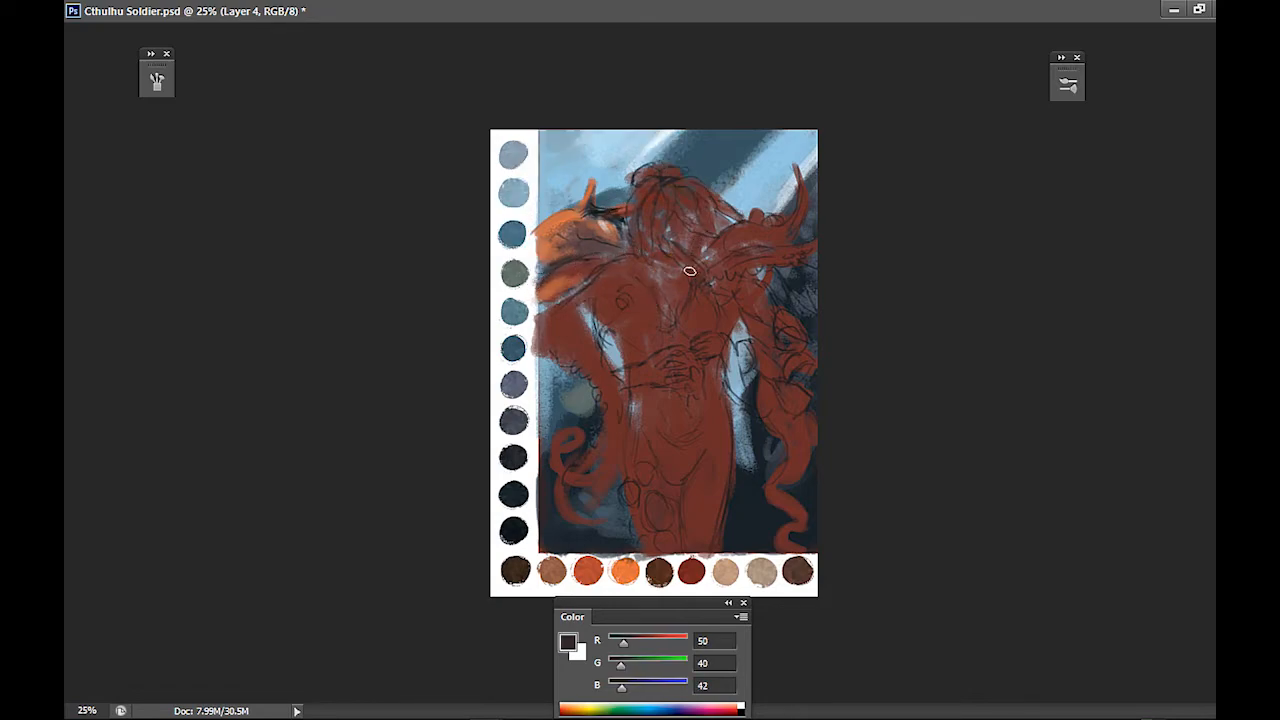
left_click(593, 565, "alt")
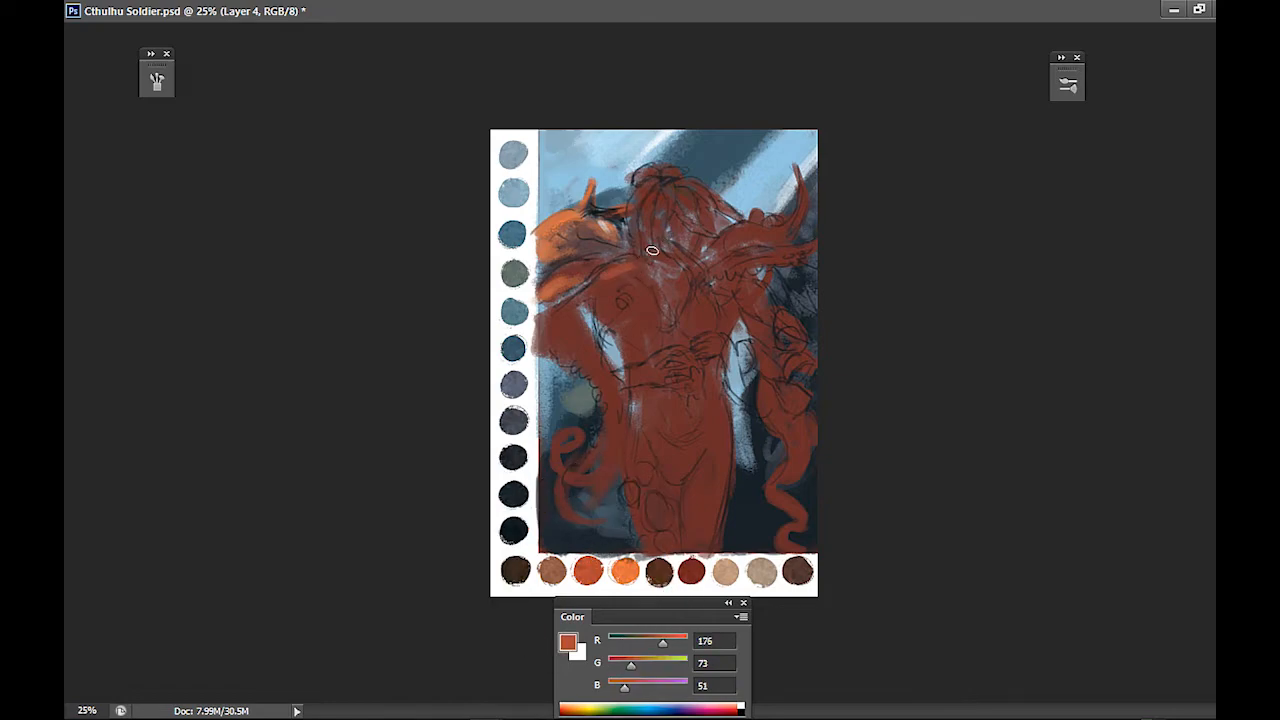
mouse_move(594, 240)
left_mouse_down()
mouse_move(631, 246)
mouse_move(612, 246)
mouse_move(611, 259)
mouse_move(590, 235)
mouse_move(630, 253)
mouse_move(613, 250)
mouse_move(665, 240)
mouse_move(609, 258)
mouse_move(627, 224)
mouse_move(631, 247)
mouse_move(632, 218)
mouse_move(641, 259)
left_mouse_up()
Cover the grey areas of the left shoulder armour's inner end with sampled orange-reds and break up its upper plate with brown marks
left_click(631, 228, "alt")
left_click(605, 237, "alt")
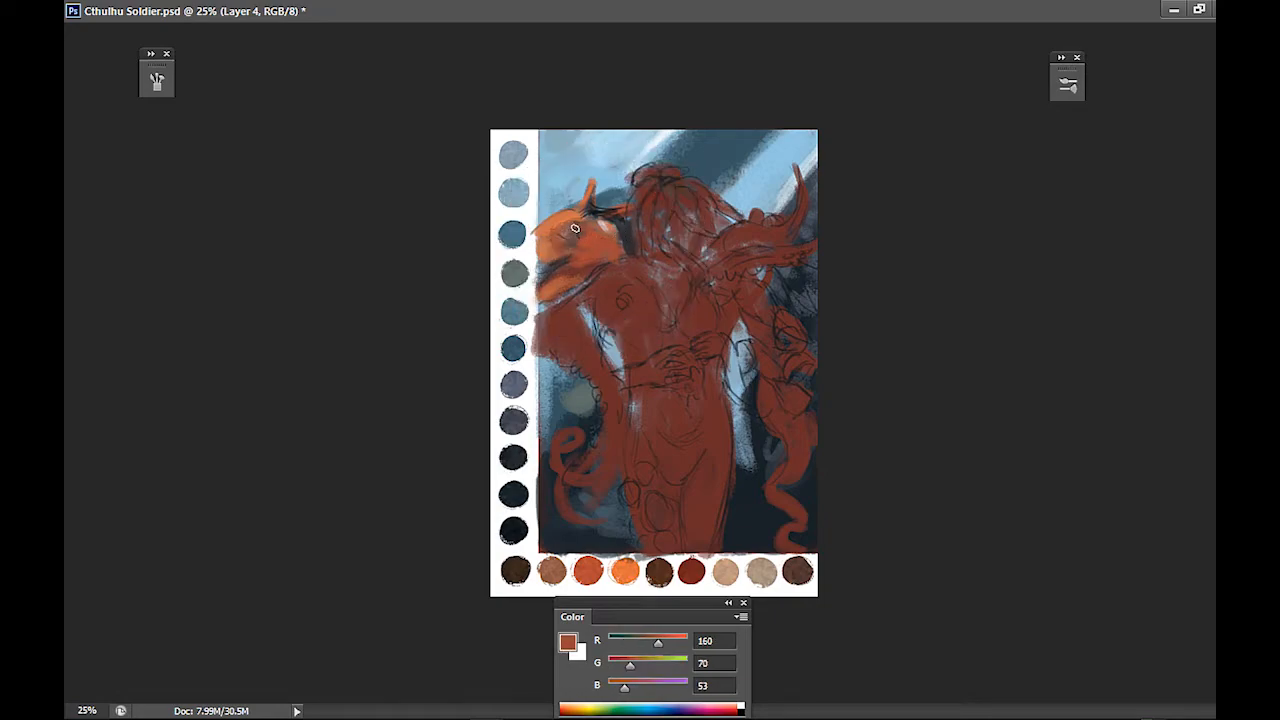
left_click(573, 232, "alt")
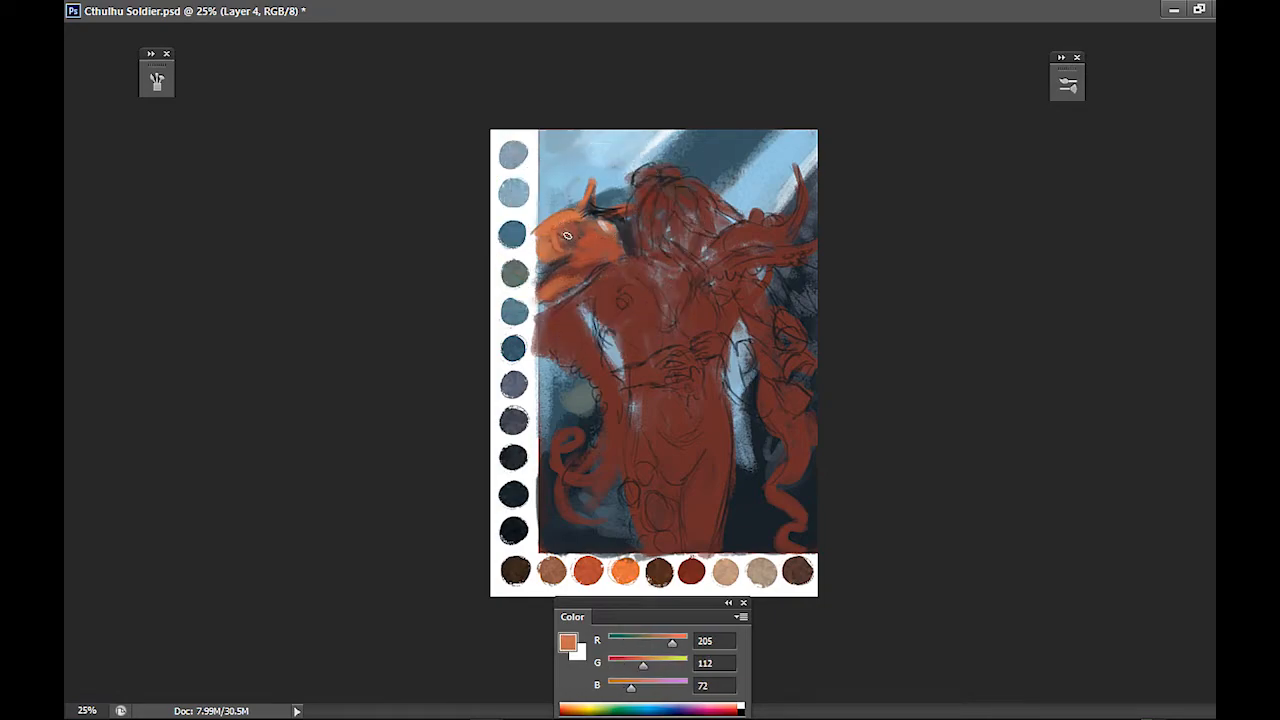
left_click(606, 215, "alt")
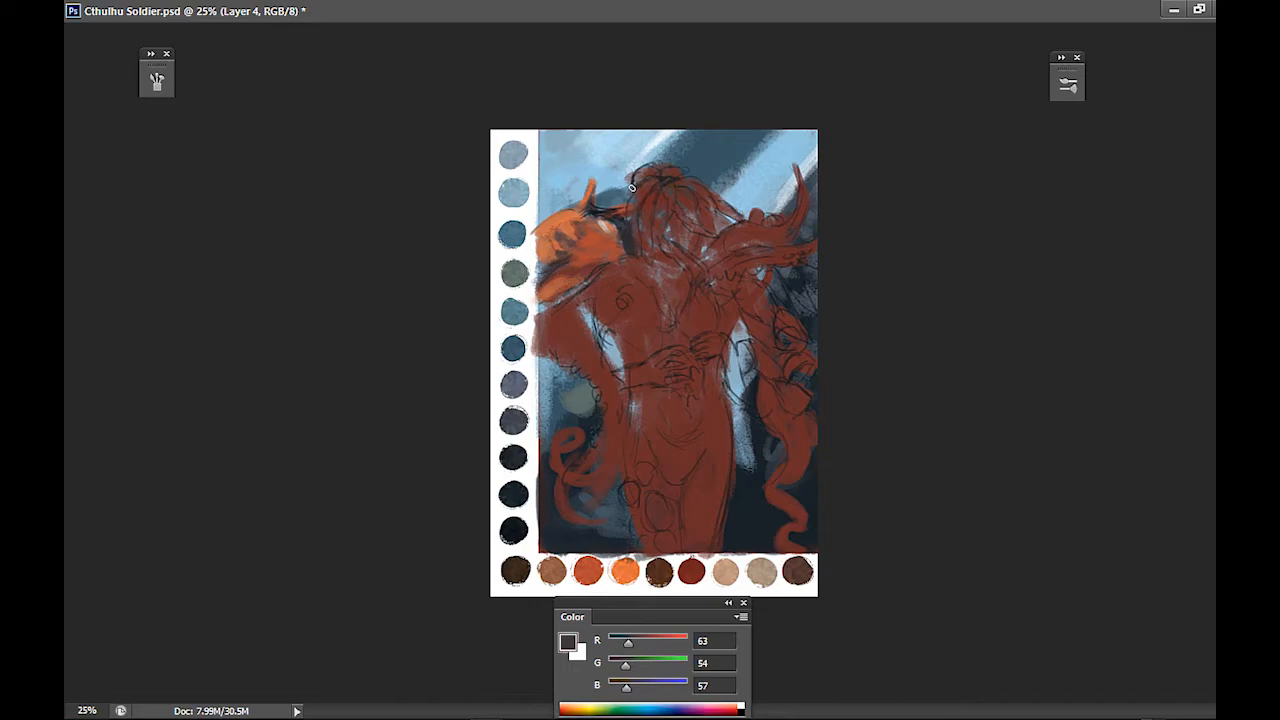
left_click(598, 244, "alt")
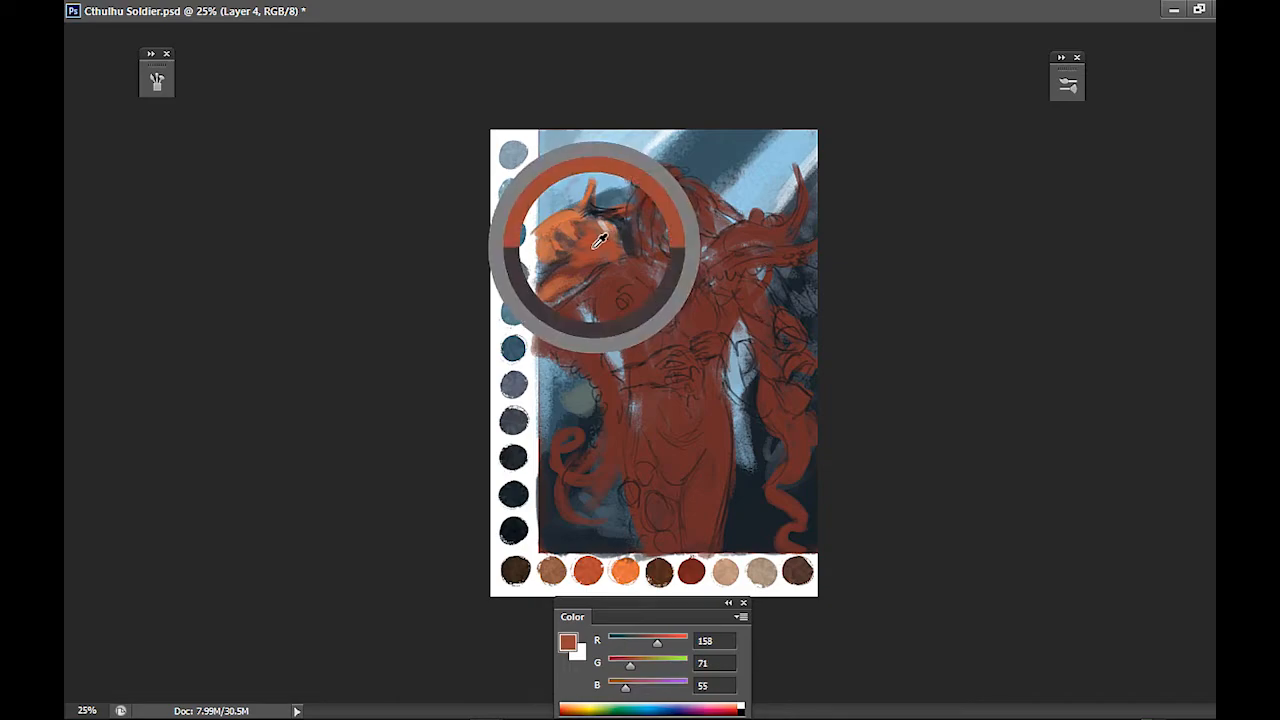
left_click(549, 231, "alt")
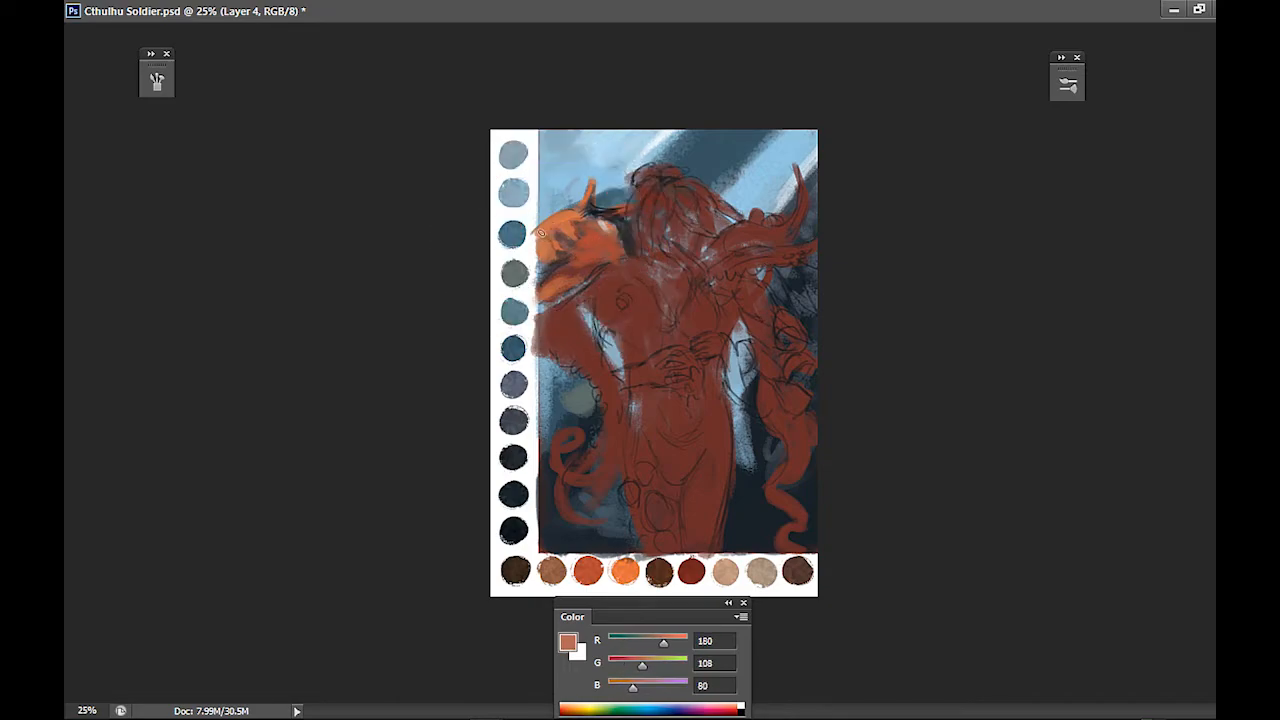
Deepen the shadows under the left shoulder armour with sampled near-black tones and touch up the head's left edge in red-brown
left_click(598, 210, "alt")
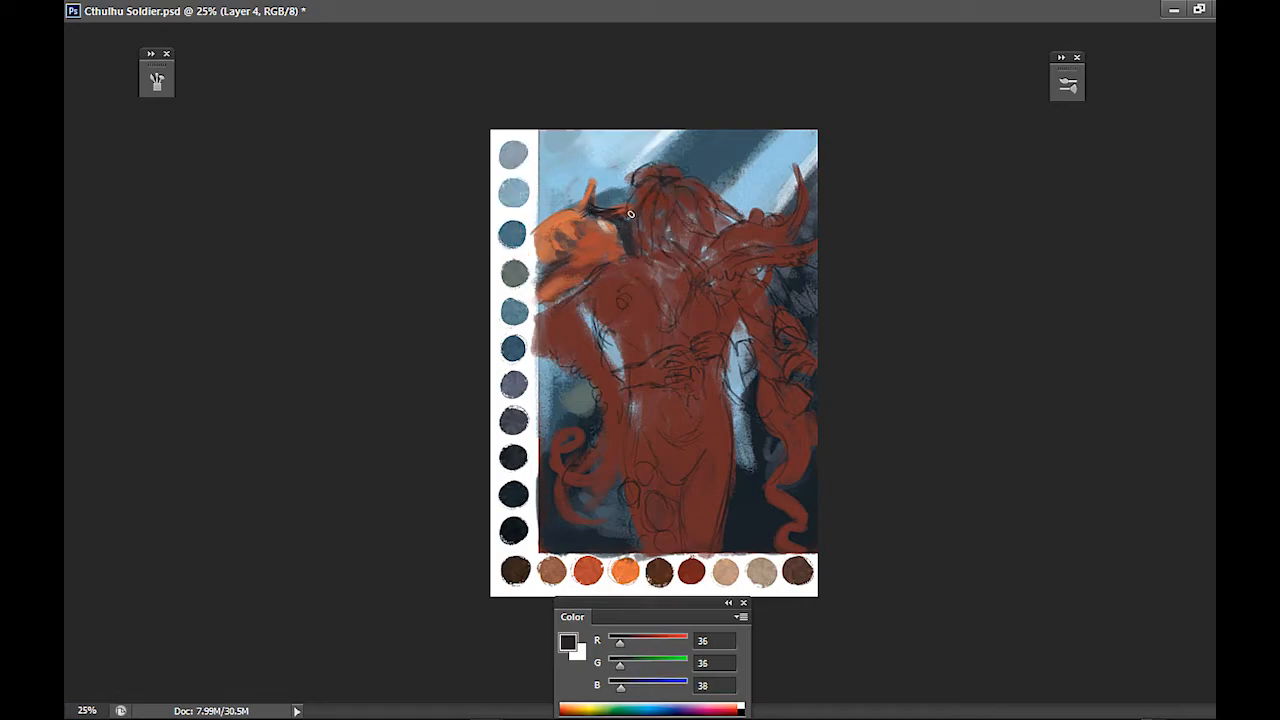
left_click(642, 196, "alt")
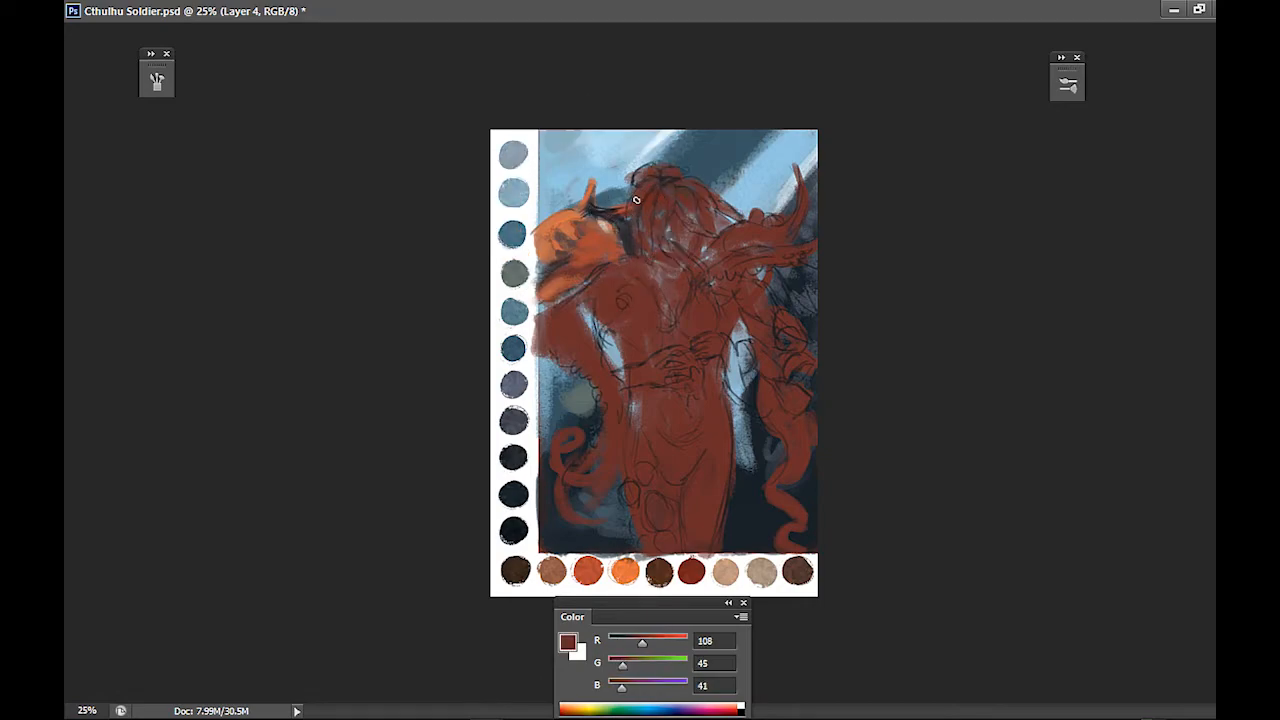
left_click(605, 222, "alt")
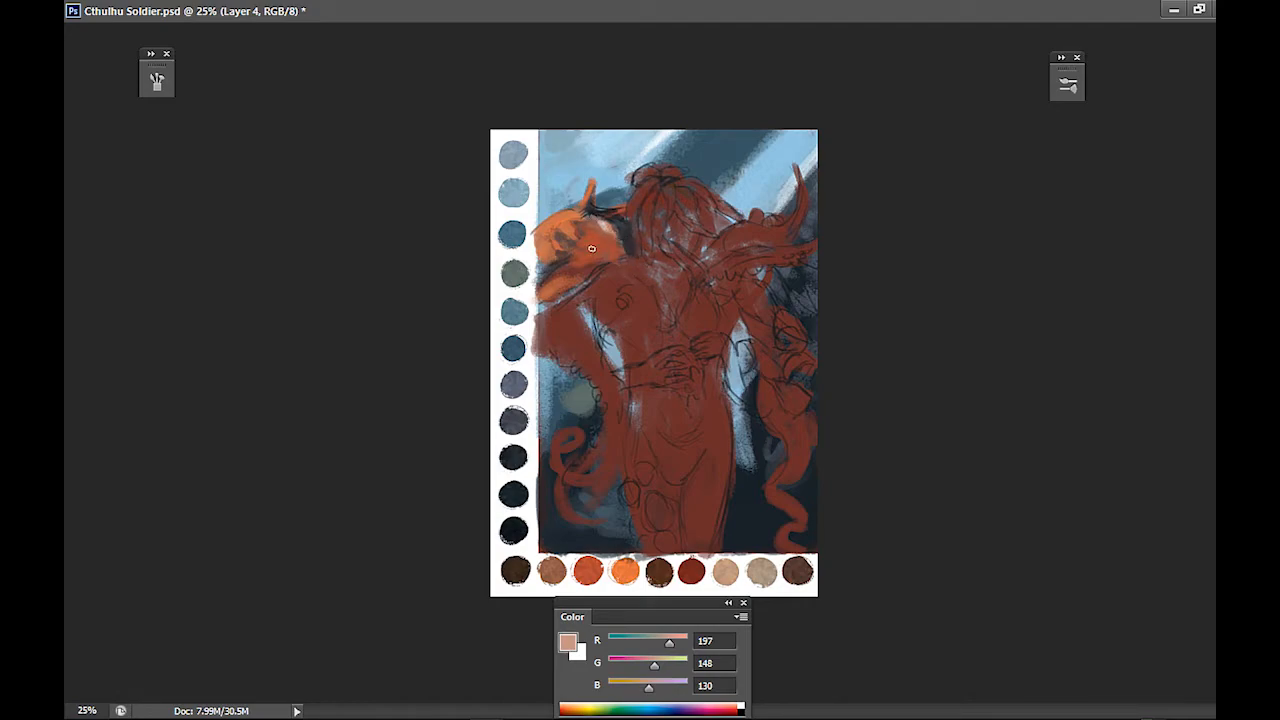
left_click(617, 206, "alt")
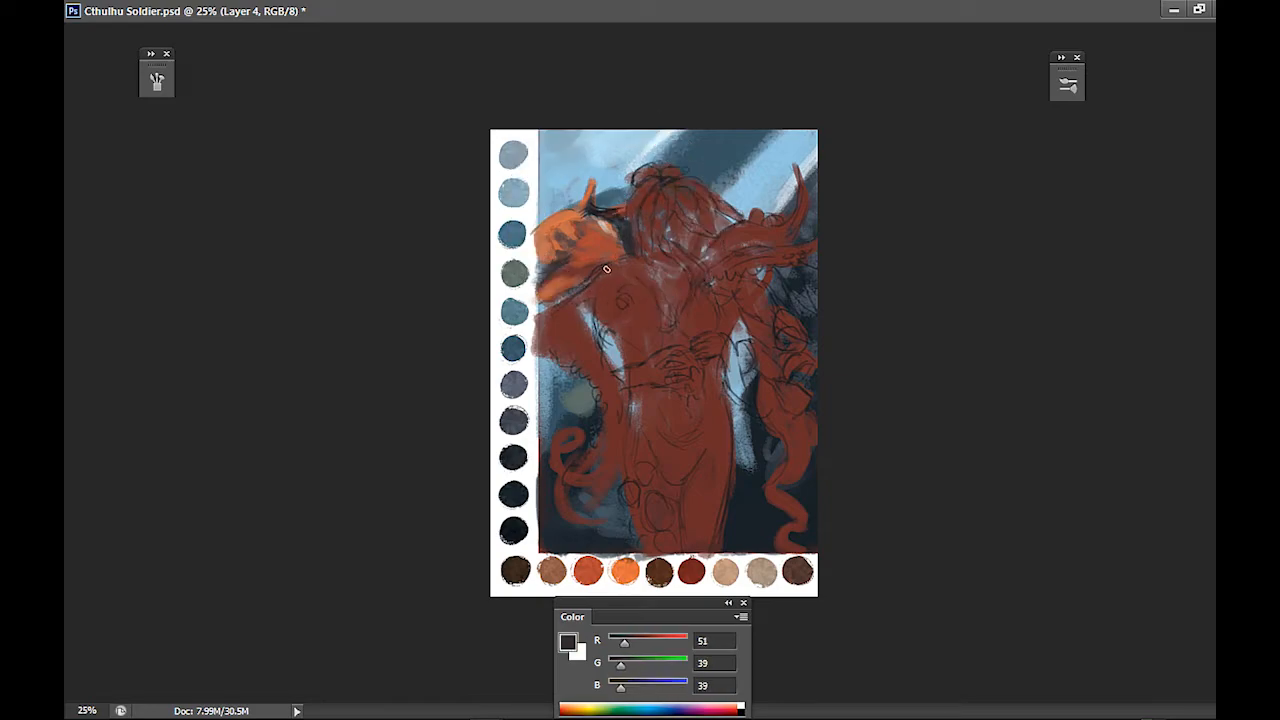
left_click(611, 214, "alt")
left_click(632, 228, "alt")
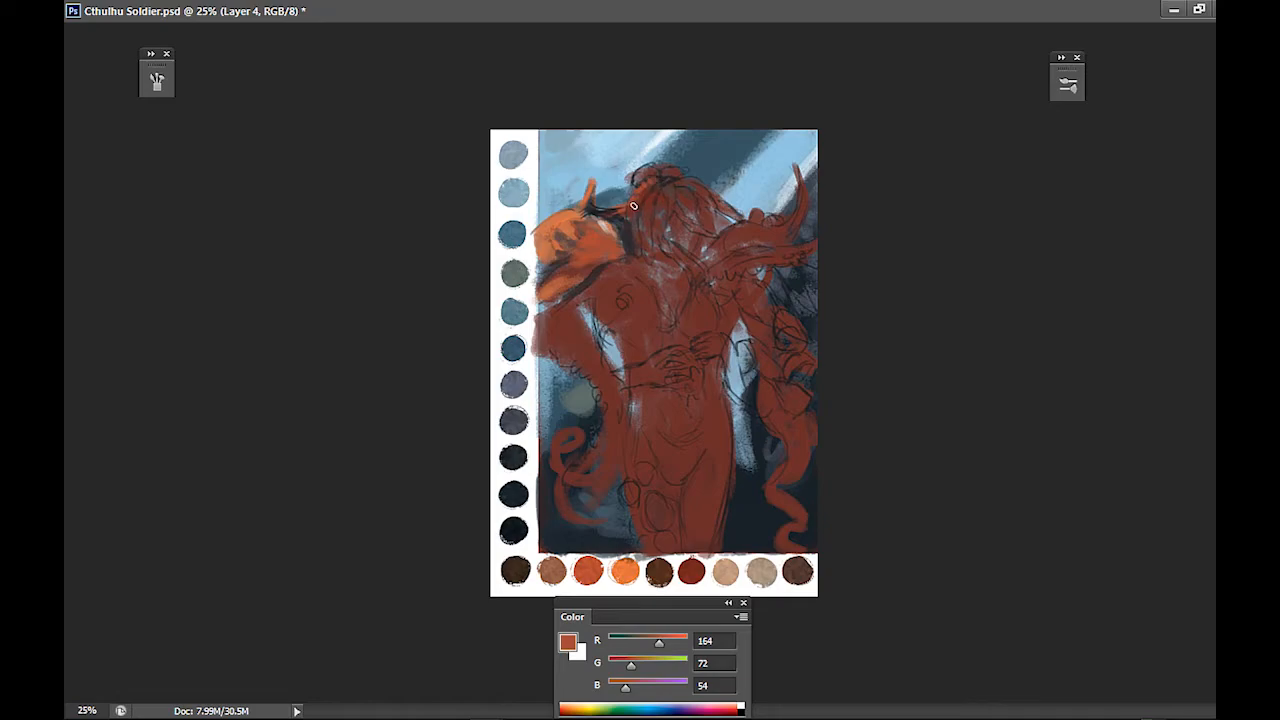
Set the foreground colour to pale pink ffede9 and dot small suckers onto the upper-left part of the head
left_click(606, 228, "alt")
left_click(568, 642)
mouse_move(520, 216)
left_mouse_down()
mouse_move(443, 181)
mouse_move(472, 150)
left_mouse_up()
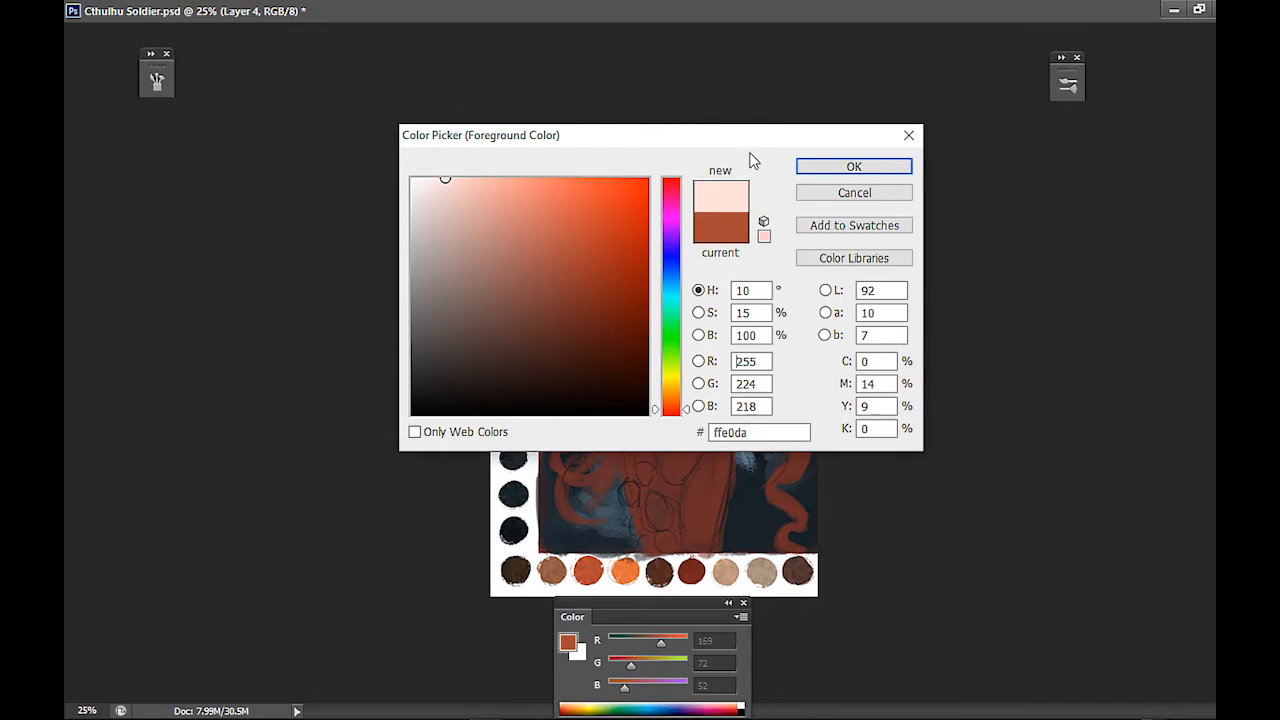
left_click_drag(446, 191, 431, 178)
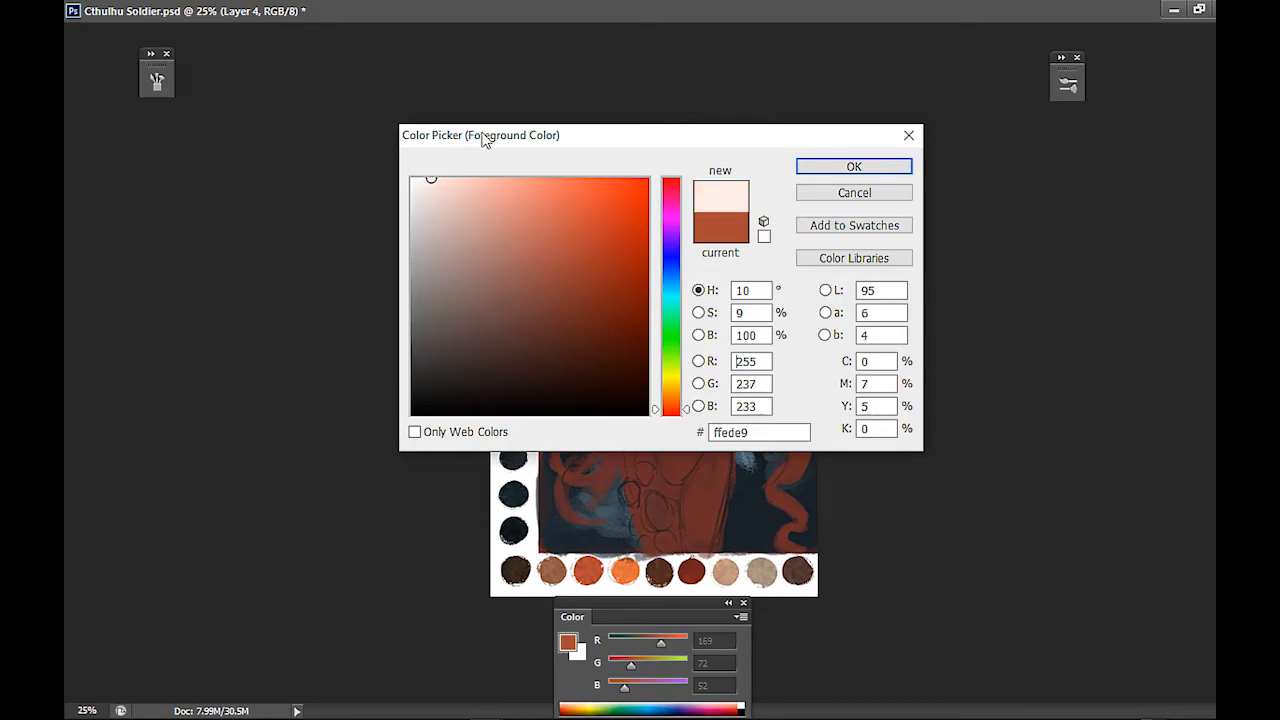
left_click(851, 172)
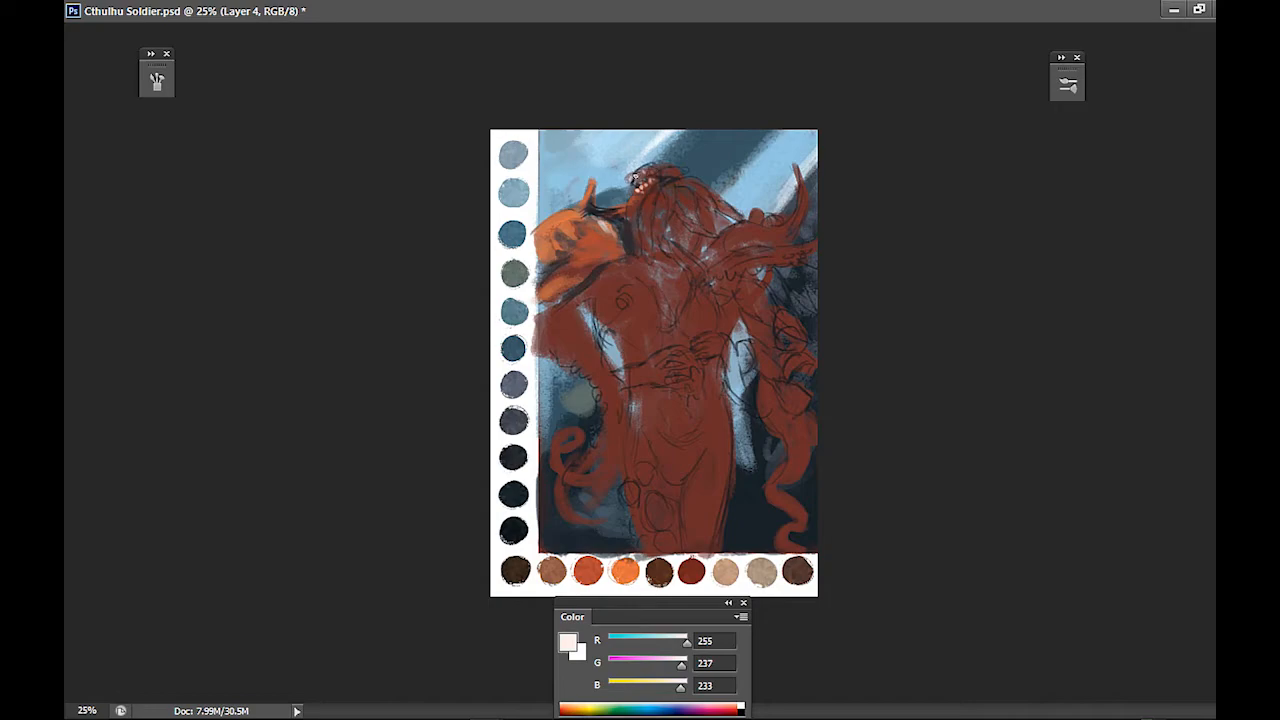
left_click(648, 170)
key("ctrl+plus")
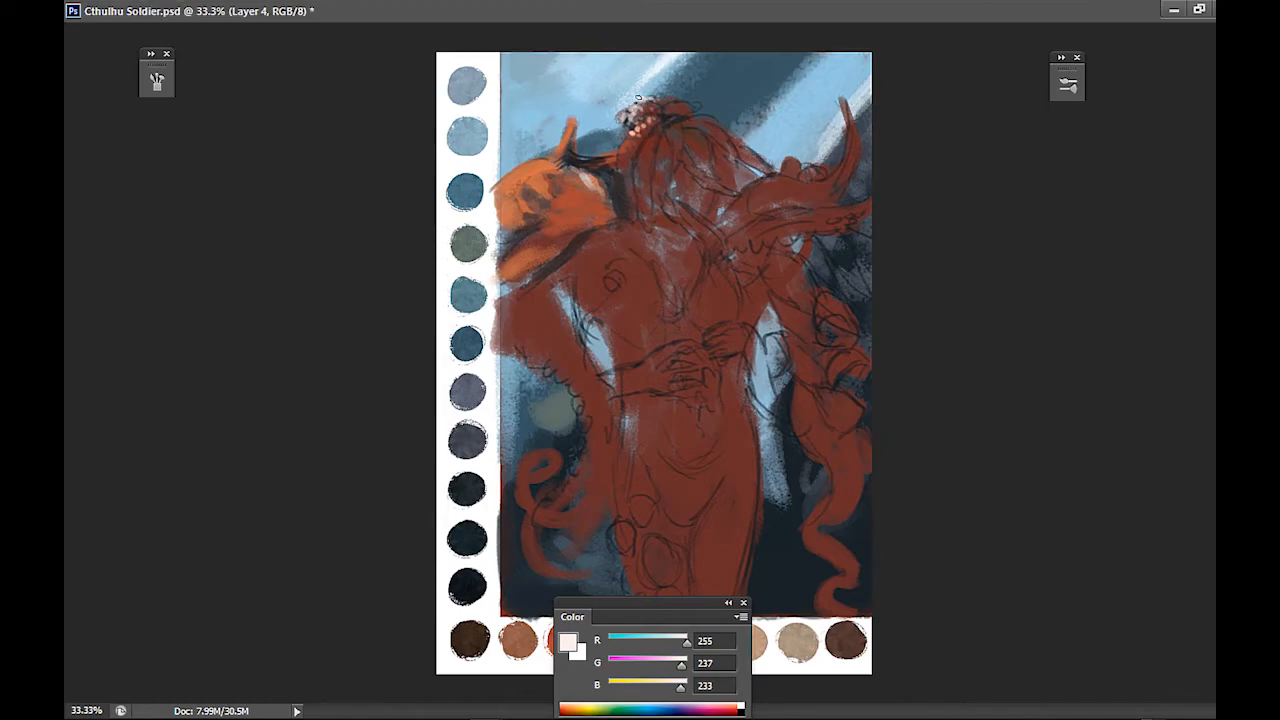
Extend the row of suckers down the head's left edge with sampled muted pinks, separating them with near-black accents
left_click(631, 136, "alt")
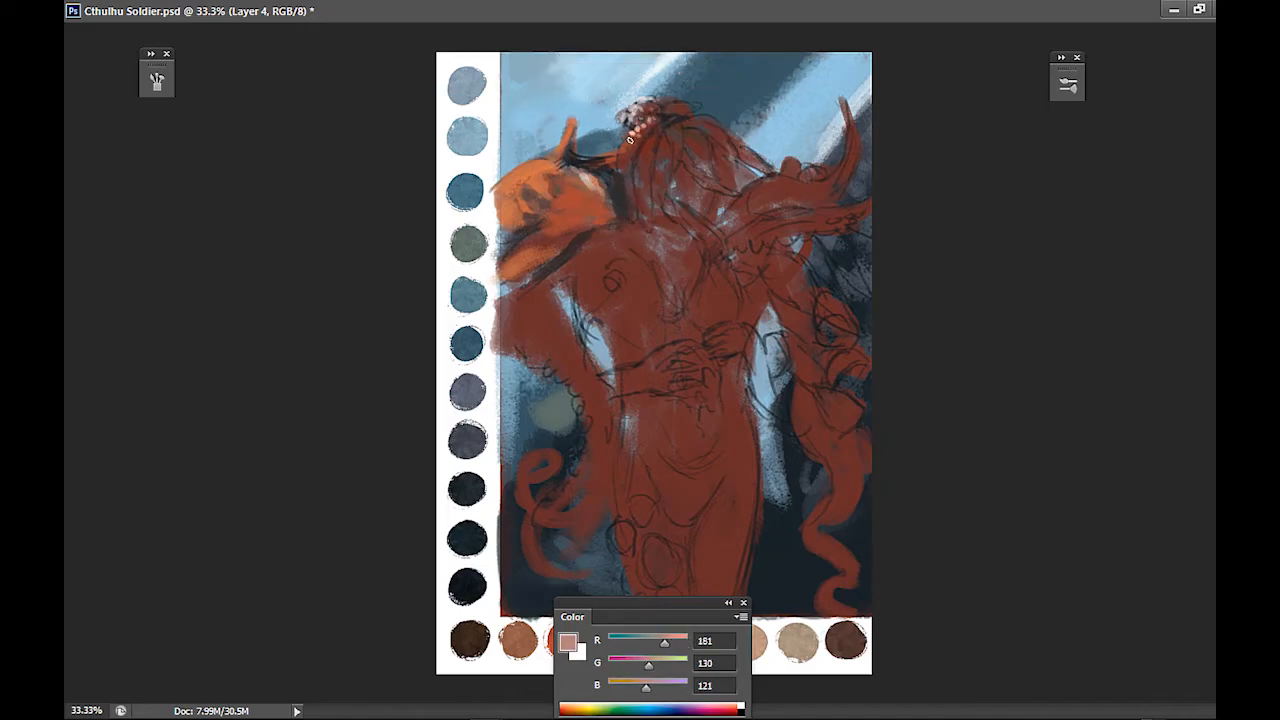
left_click(625, 147, "alt")
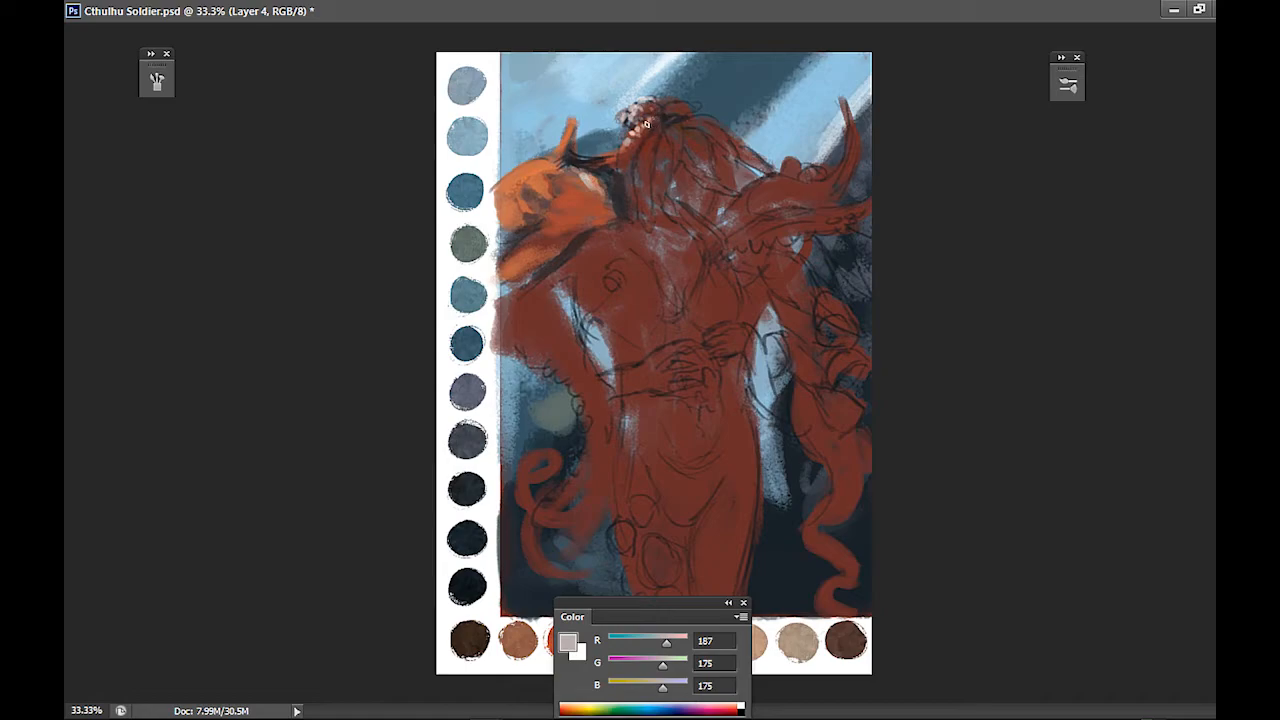
left_click(645, 128, "alt")
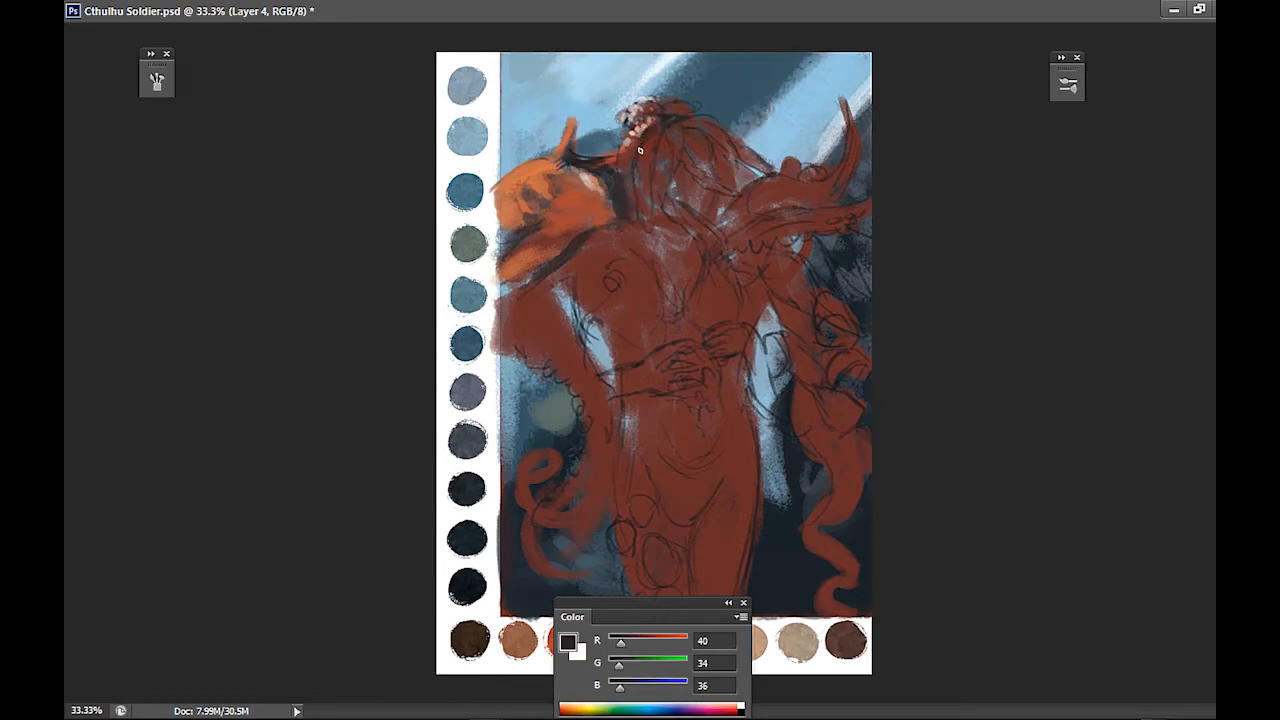
left_click(624, 149, "alt")
mouse_move(624, 149)
left_mouse_down()
mouse_move(619, 160)
mouse_move(630, 158)
left_mouse_up()
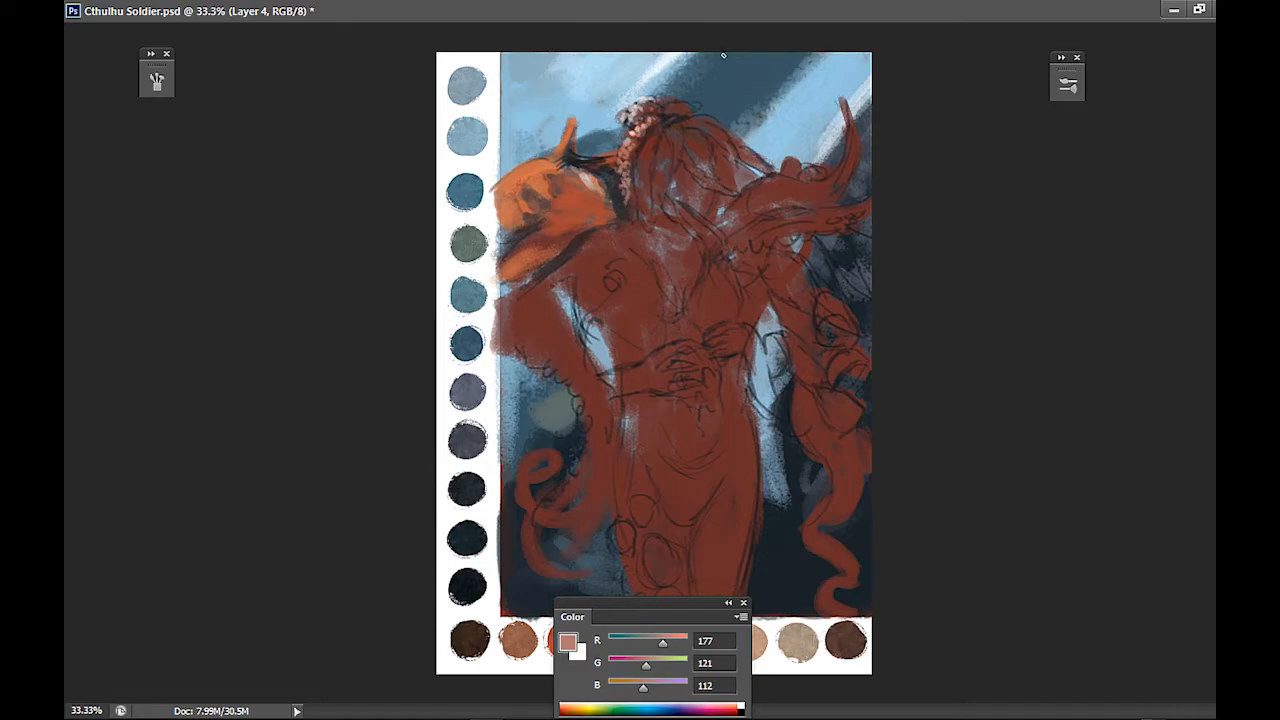
Refine the suckers on the upper-left tentacle of the head with sampled dusty pink and dark tones
left_click_drag(648, 116, 644, 112)
left_click(642, 128, "alt")
left_click(591, 189, "alt")
left_click(622, 198, "alt")
left_click(631, 136, "alt")
left_click_drag(632, 116, 637, 112)
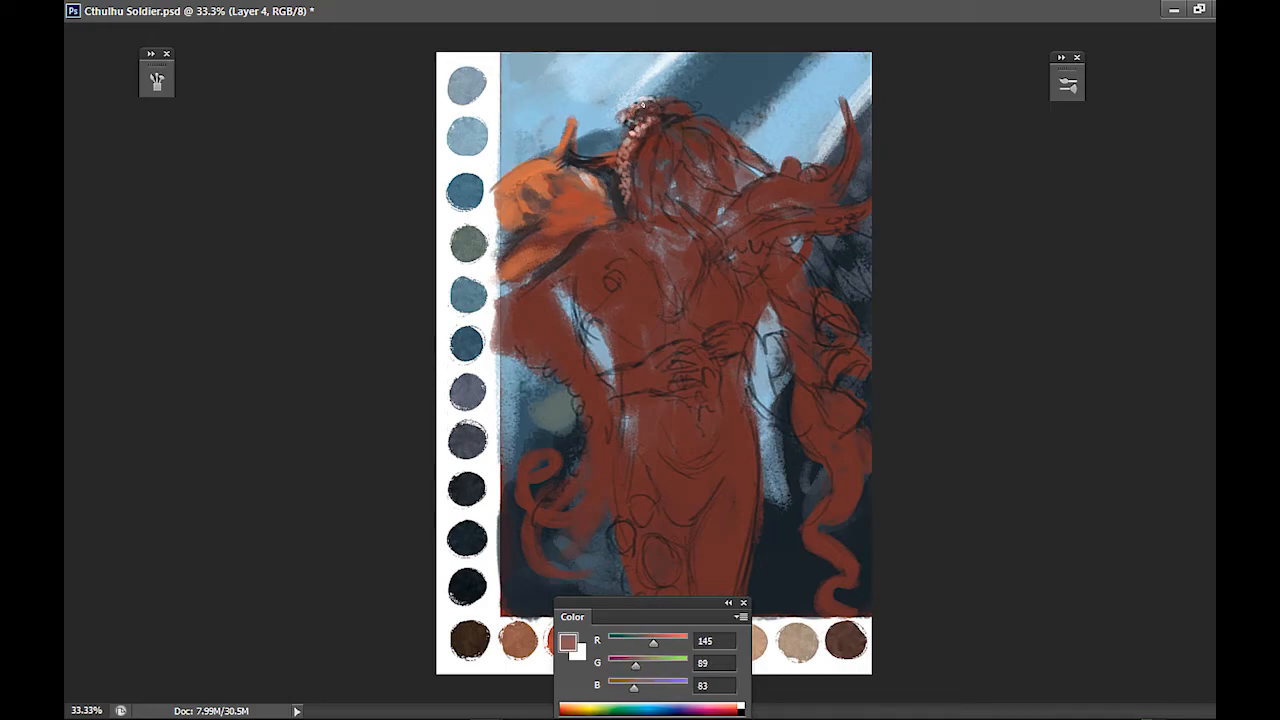
Paint suckers along the tentacle crossing the top of the head with sampled dusty pink, near-white and dark brown
left_click(686, 110, "alt")
left_click_drag(679, 99, 674, 102)
left_click(637, 137, "alt")
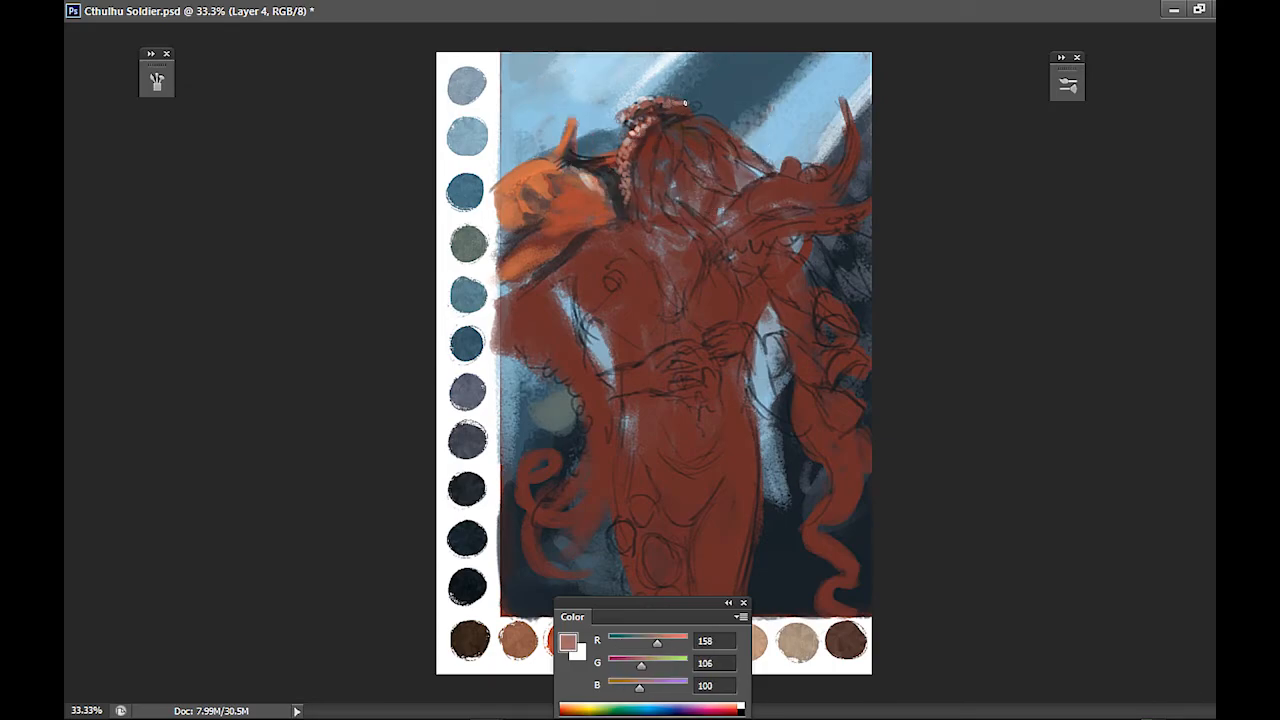
left_click(672, 64, "alt")
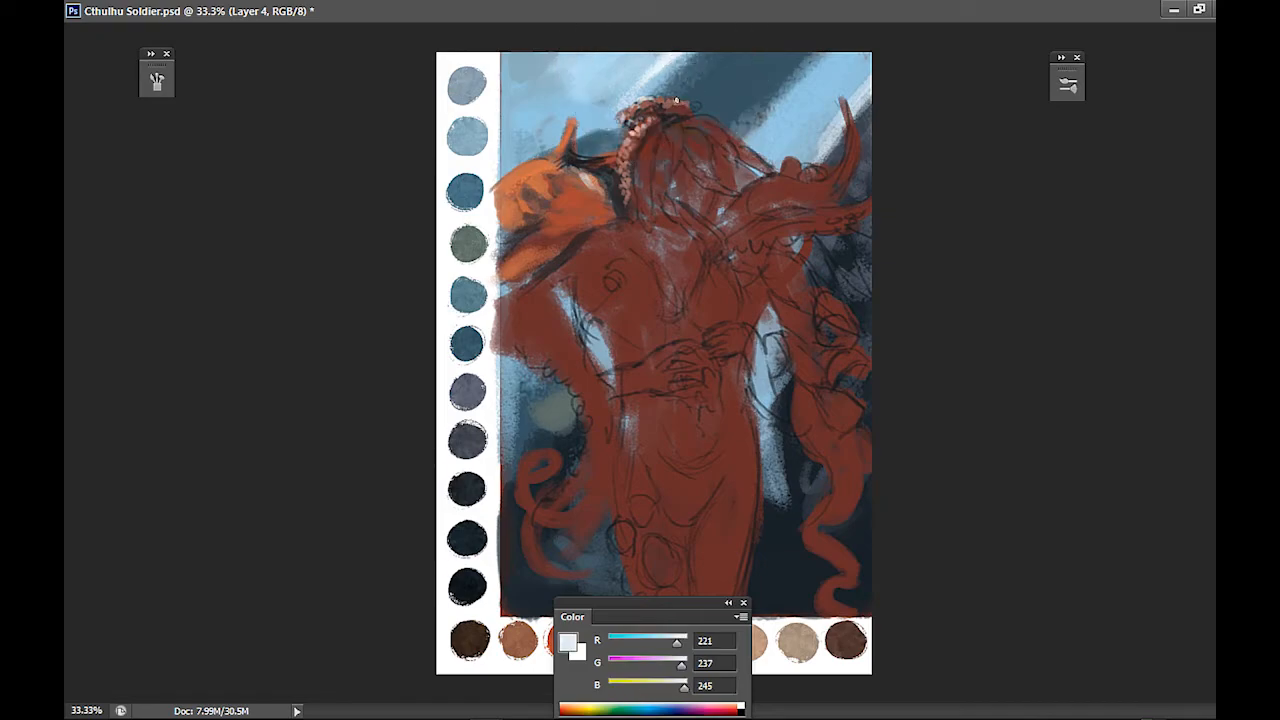
left_click(686, 110, "alt")
left_click_drag(687, 106, 678, 114)
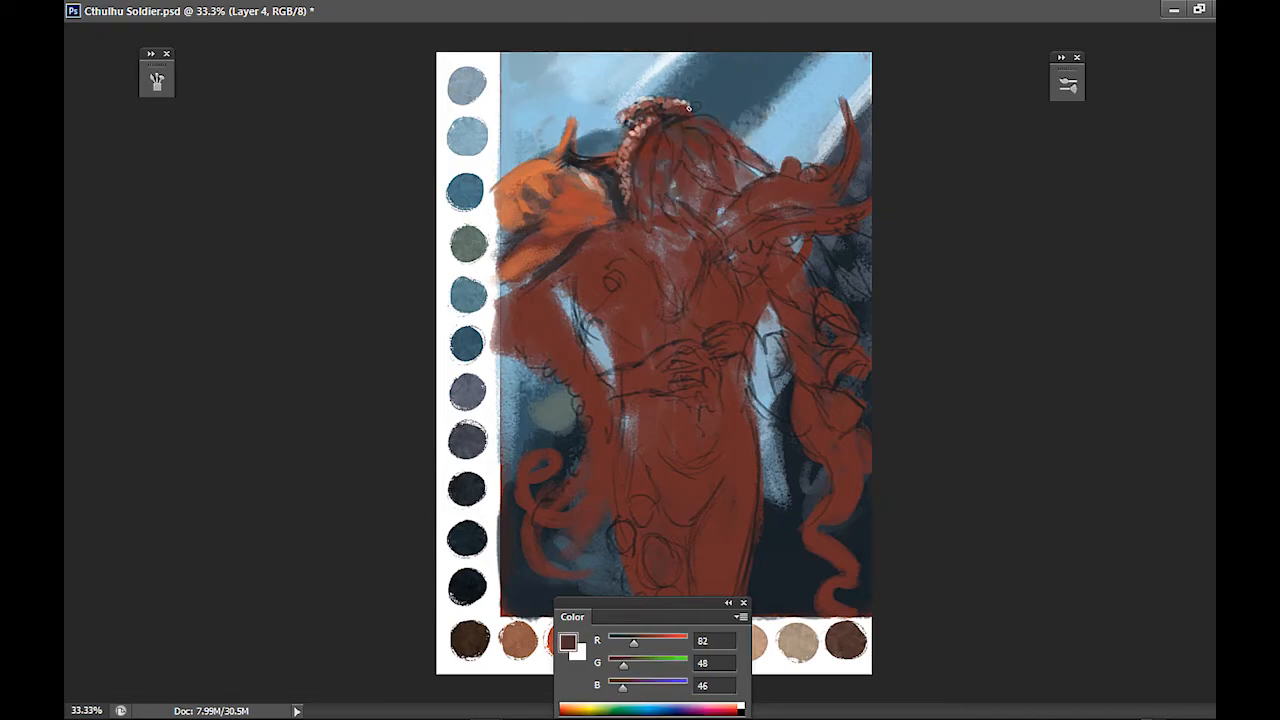
Model the underside of the top tentacle with sampled orange-red and near-black shading
left_click(661, 124, "alt")
left_click(660, 124, "alt")
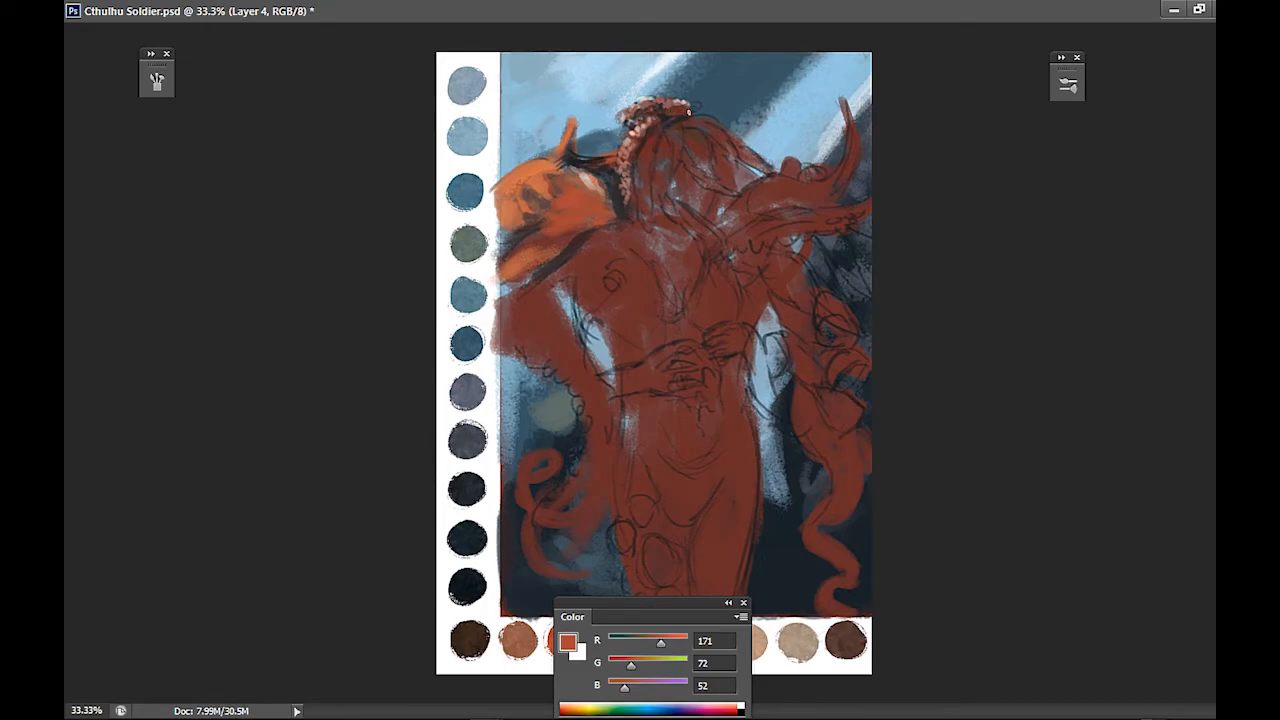
left_click(662, 113, "alt")
left_click(663, 108, "alt")
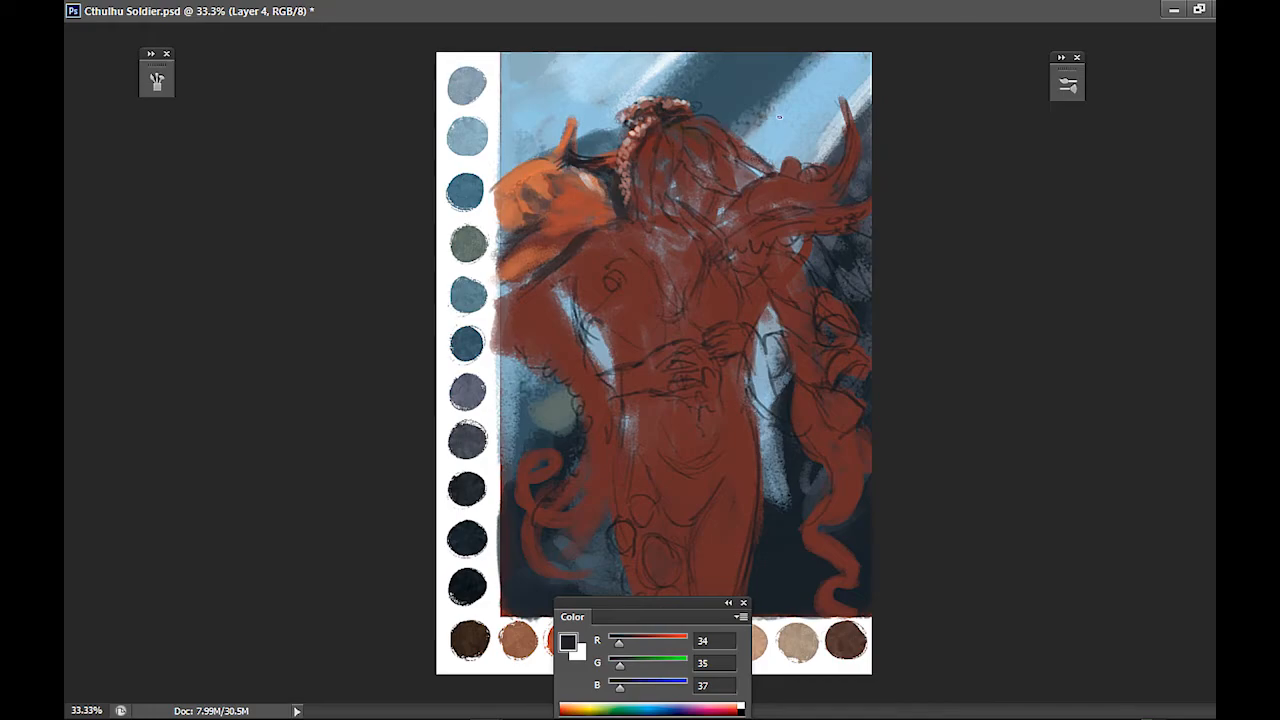
Paint rows of suckers down the hanging tentacles on the head's left half with sampled dusty pinks, darkening the gaps between them
left_click(636, 134, "alt")
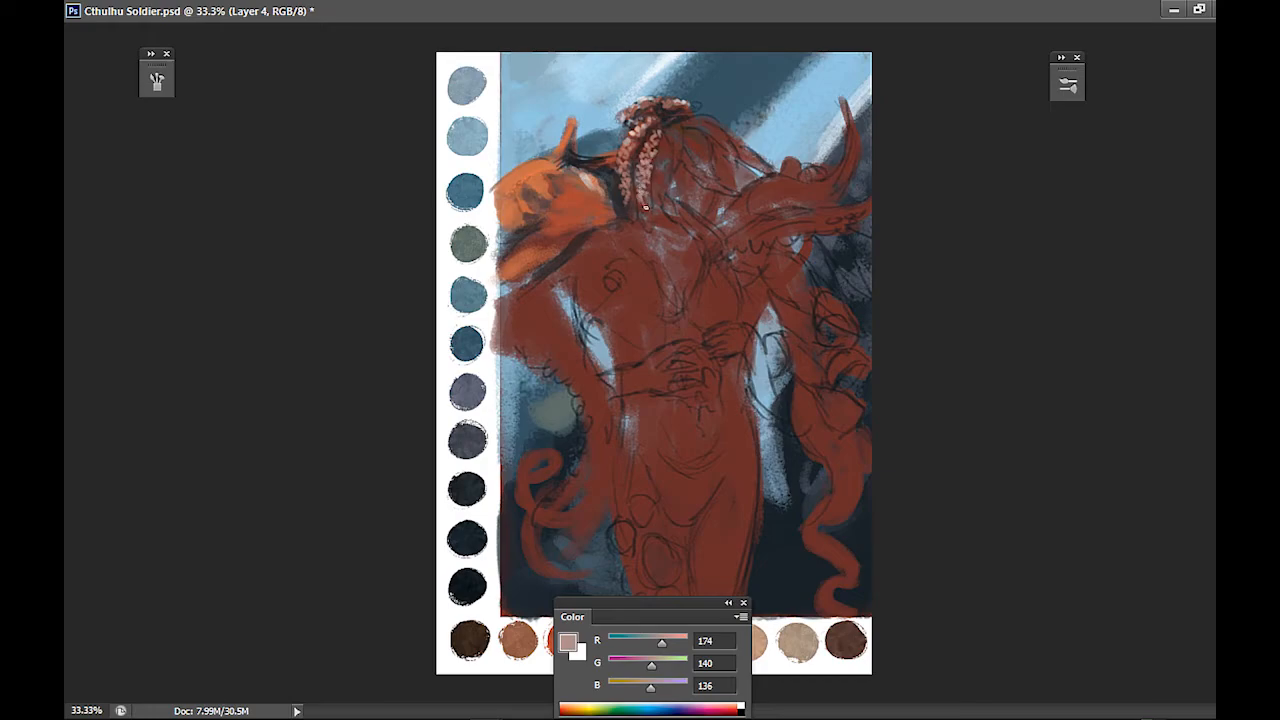
left_click(662, 141, "alt")
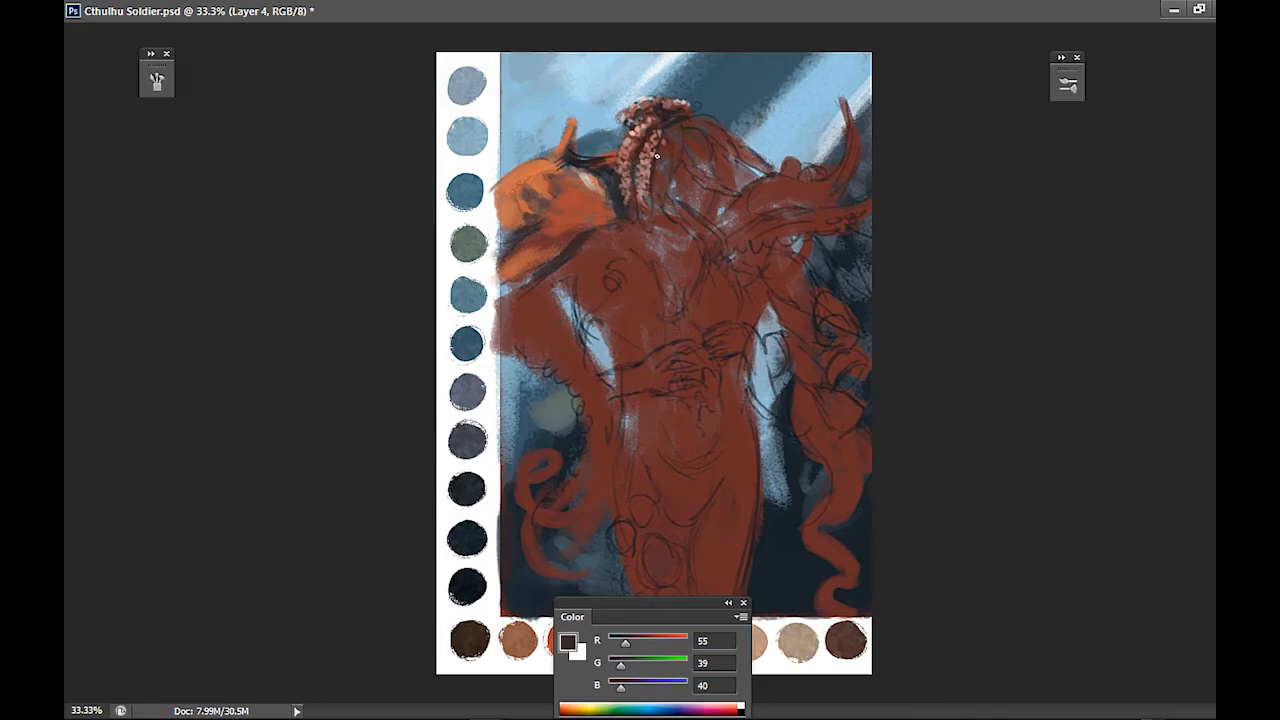
left_click(660, 147, "alt")
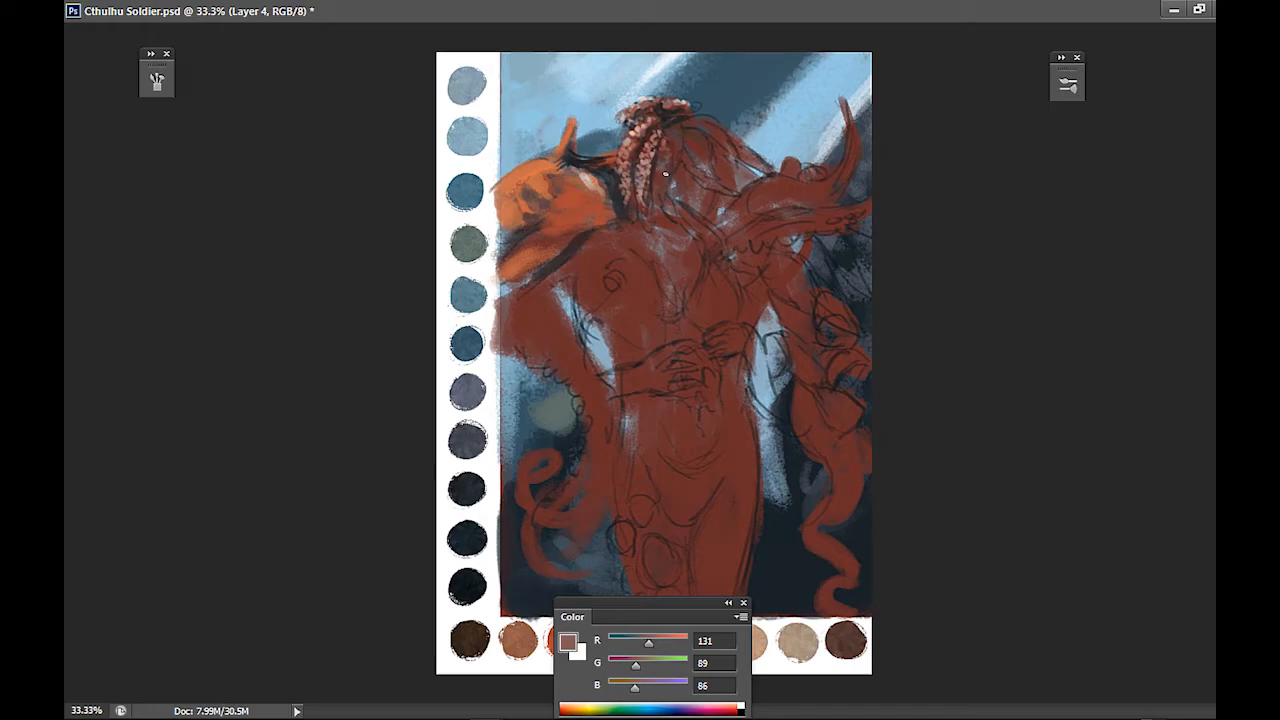
left_click(641, 137, "alt")
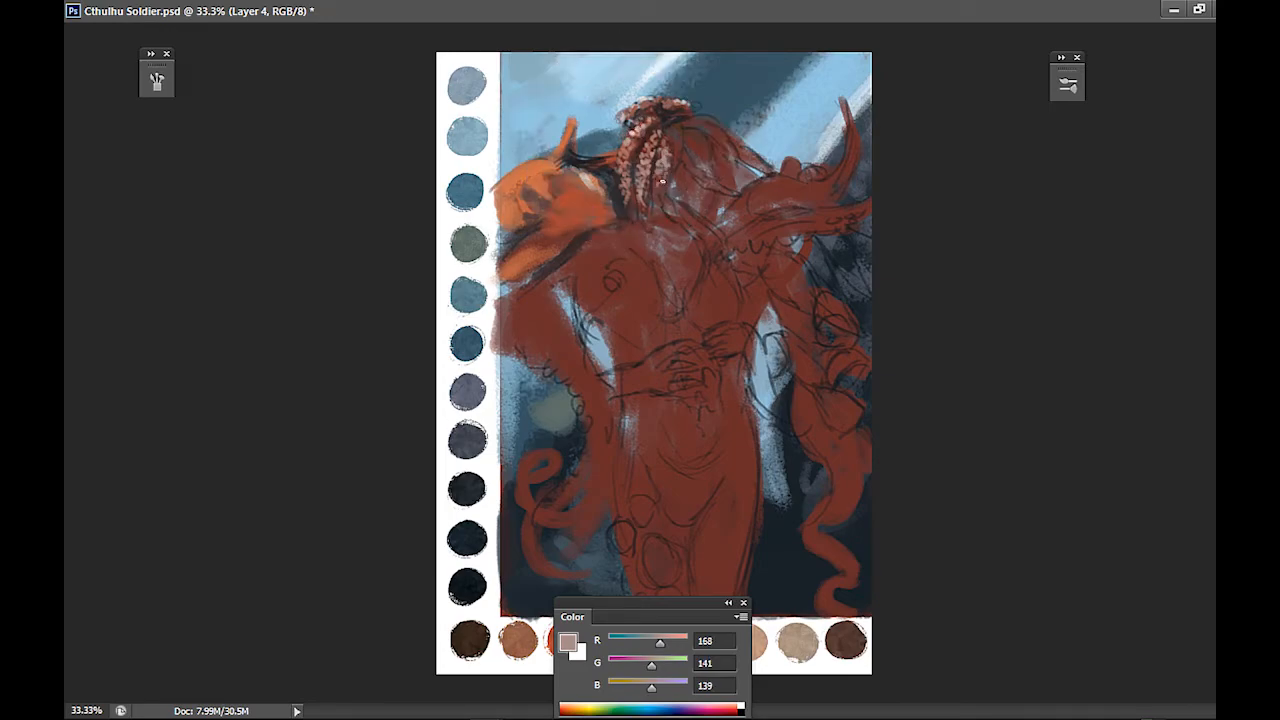
left_click(635, 127, "alt")
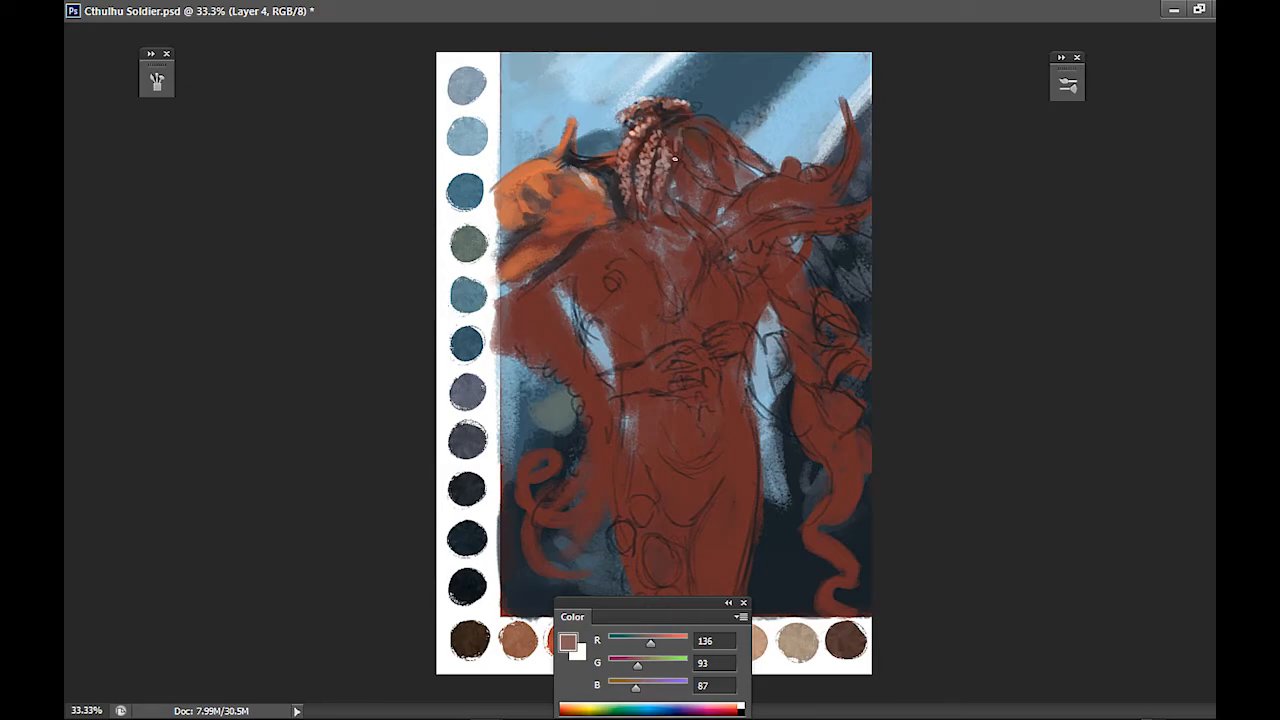
left_click(640, 126, "alt")
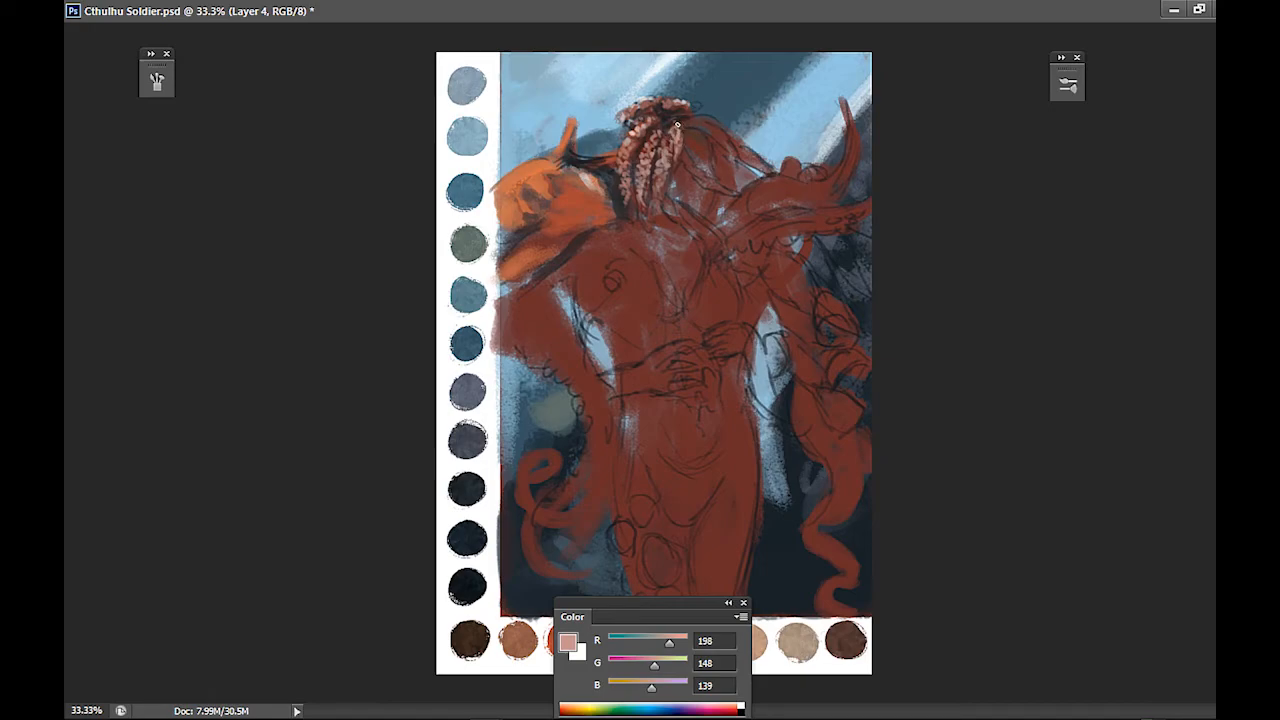
Refine the suckers and gaps on the head's hanging tentacles beside the face with sampled dusty pinks, near-black and reddish brown
left_click(670, 123, "alt")
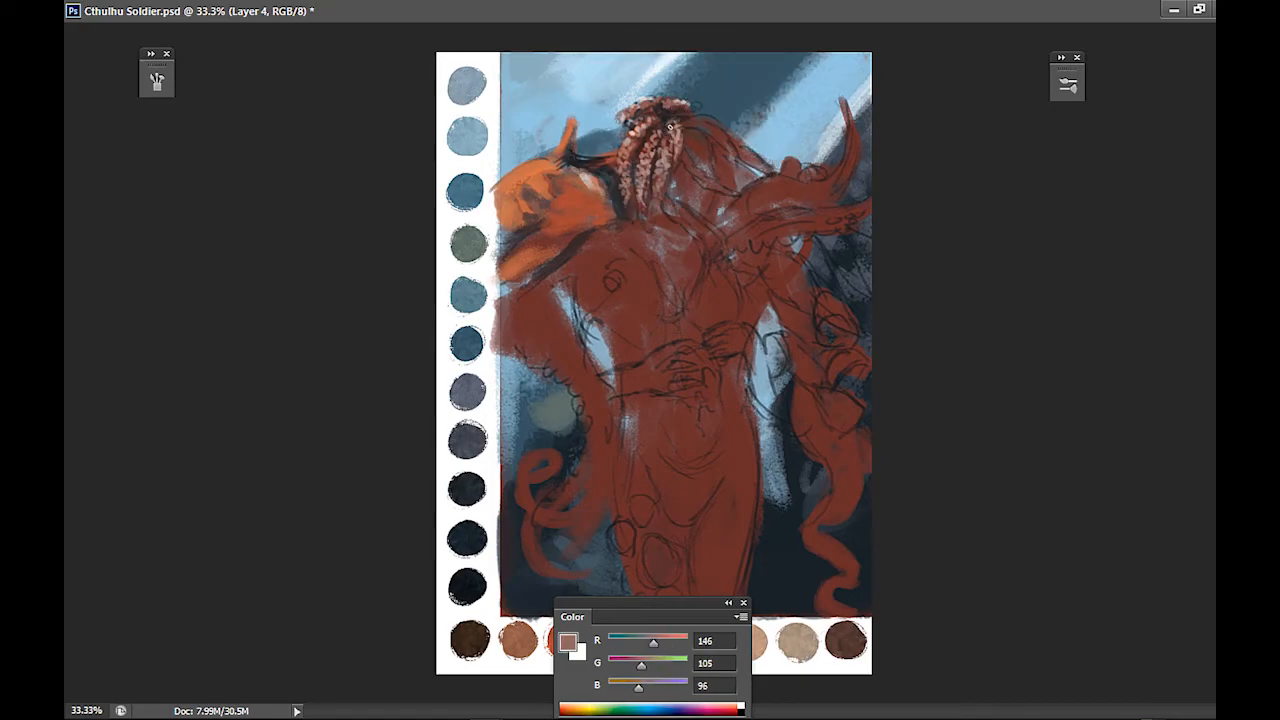
left_click(675, 113, "alt")
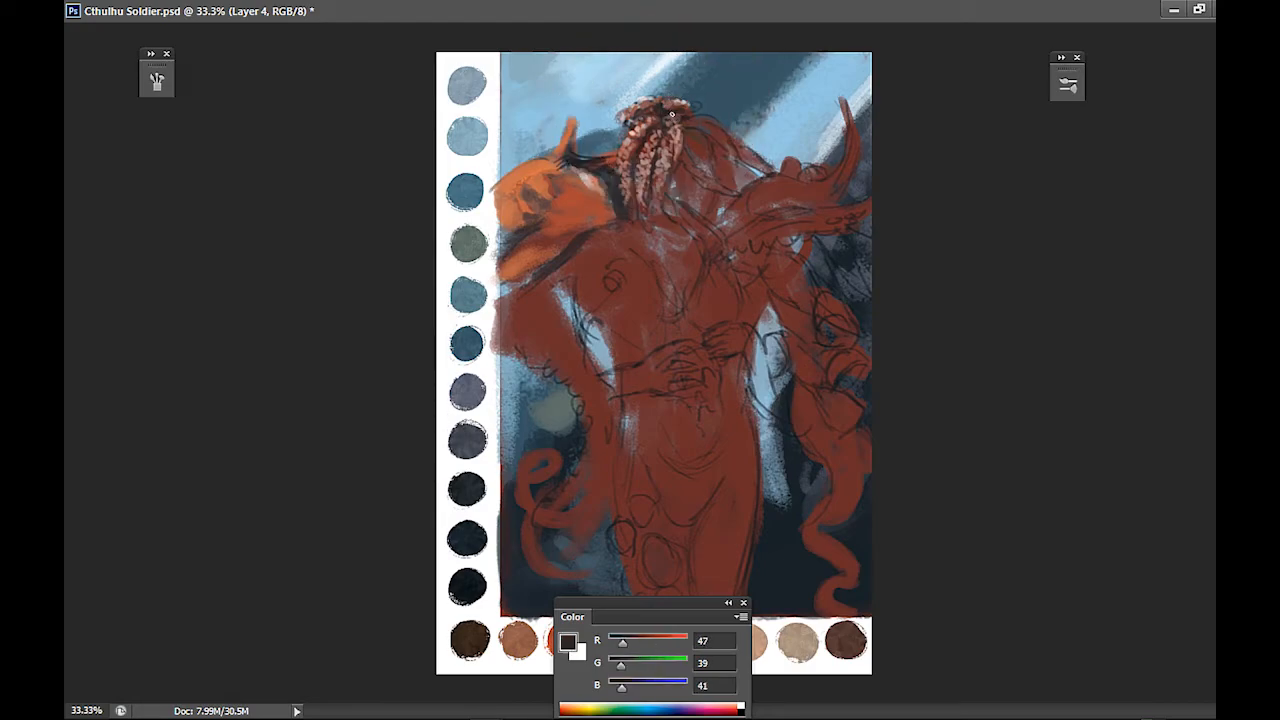
left_click(686, 130, "alt")
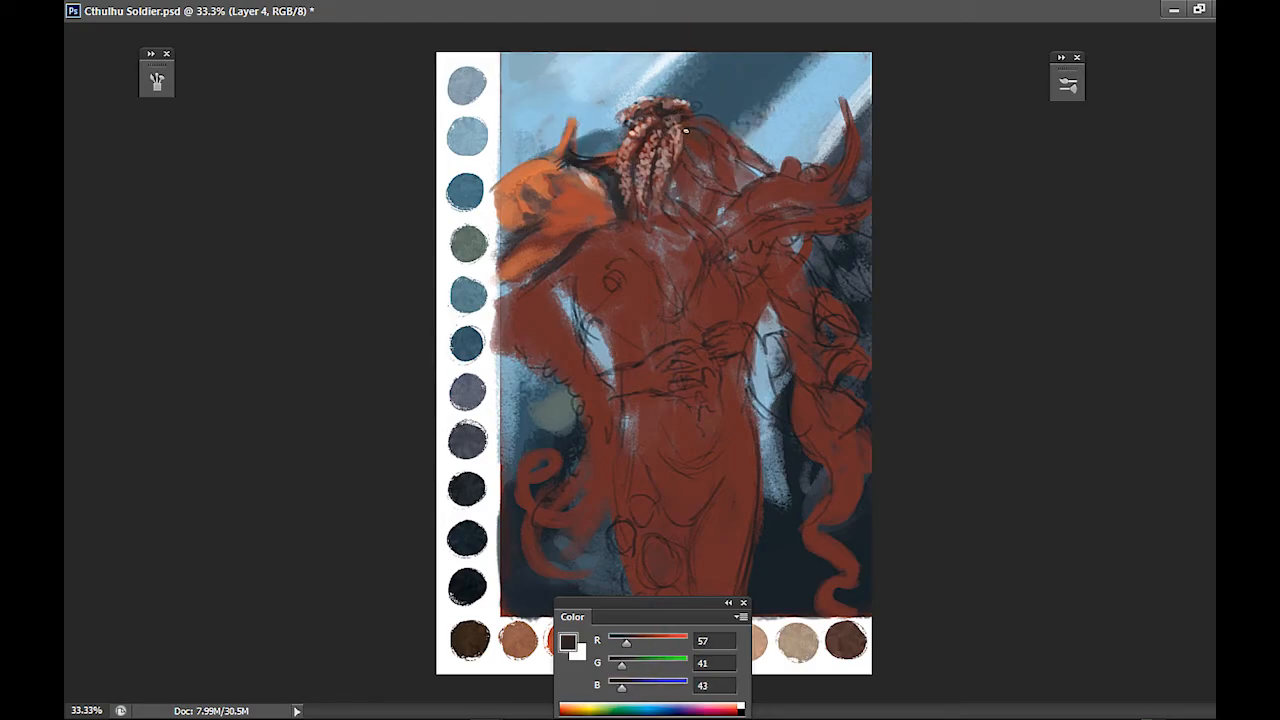
left_click(680, 181, "alt")
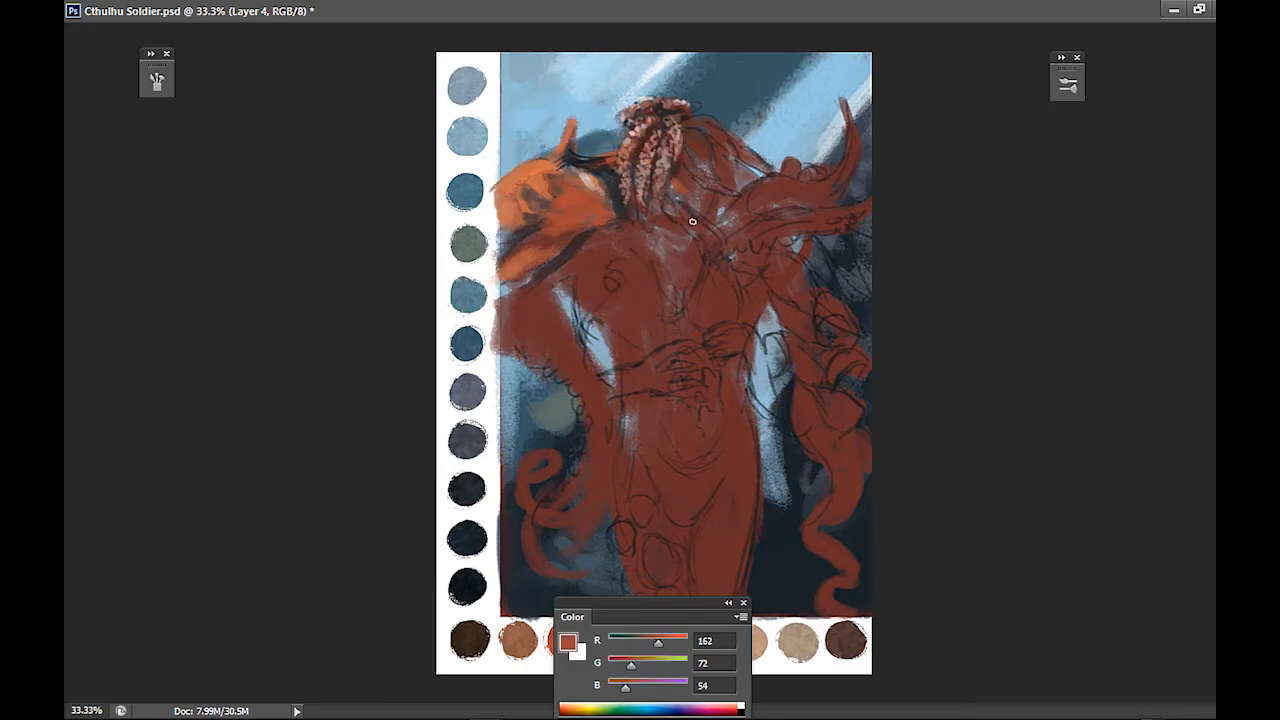
left_click(670, 168, "alt")
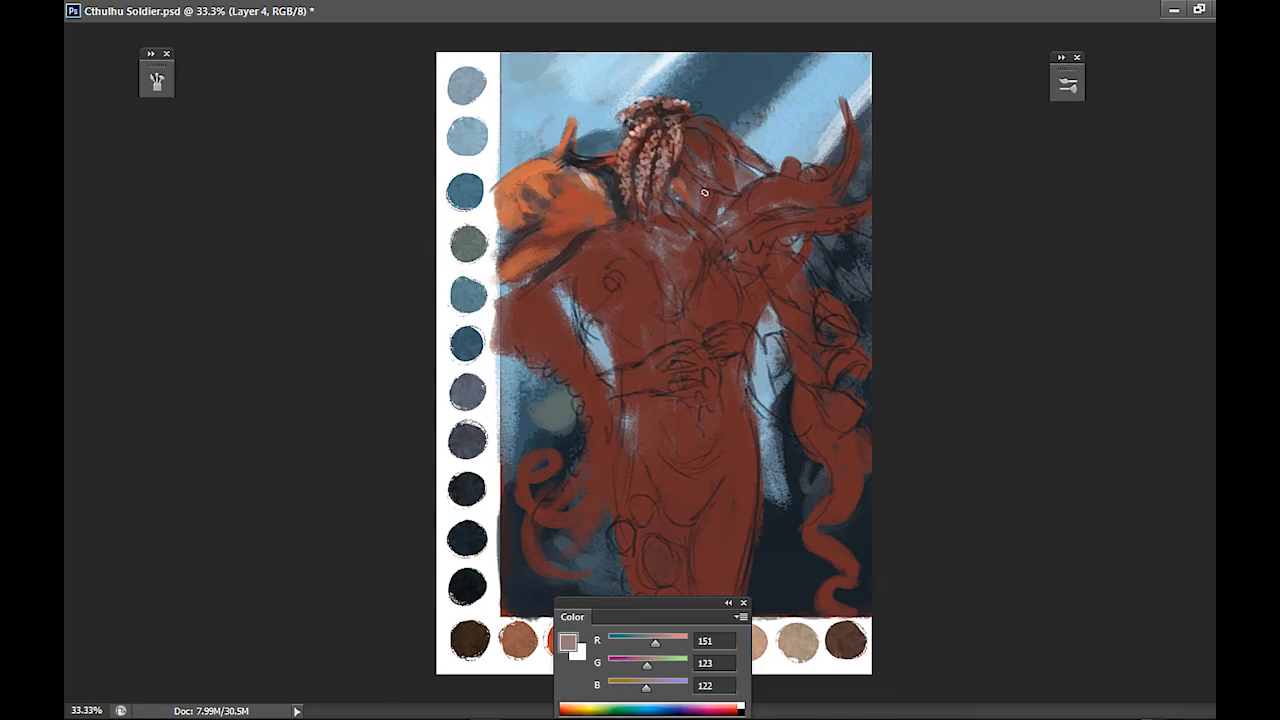
left_click(688, 172, "alt")
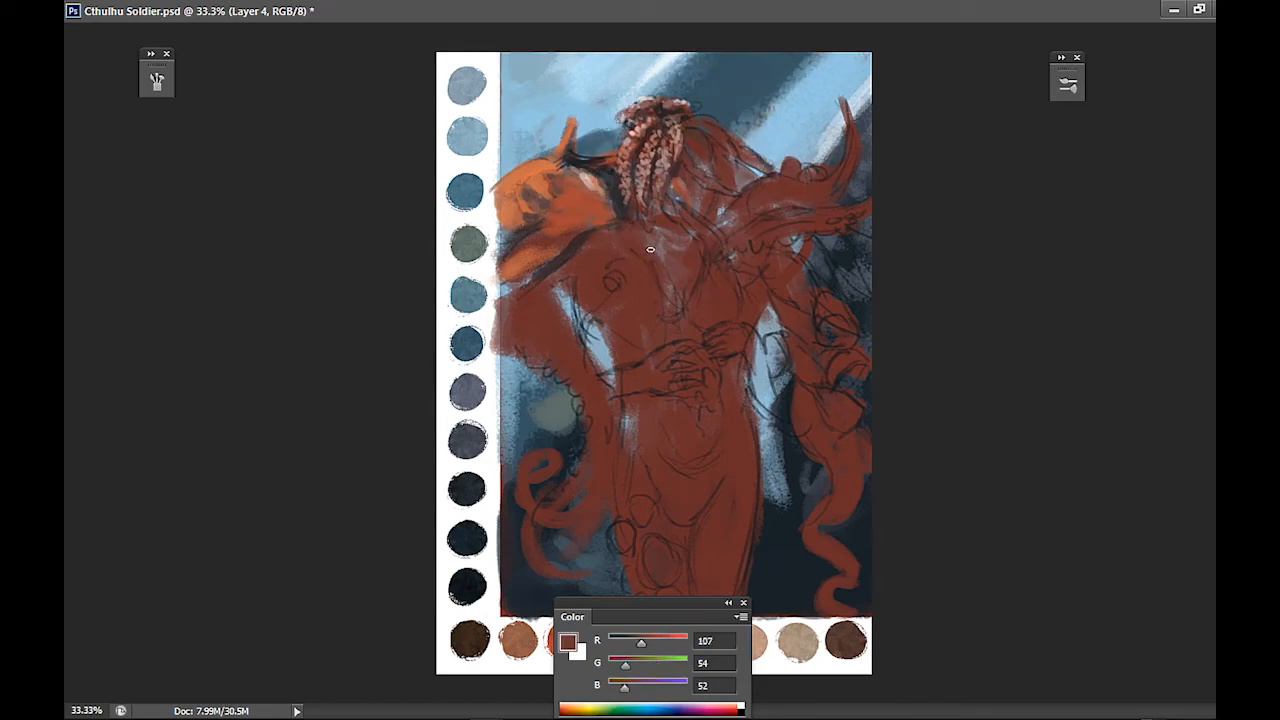
Block in the face from forehead to chin with the beige palette swatch, framing the forehead with sampled near-black
left_click(769, 626, "alt")
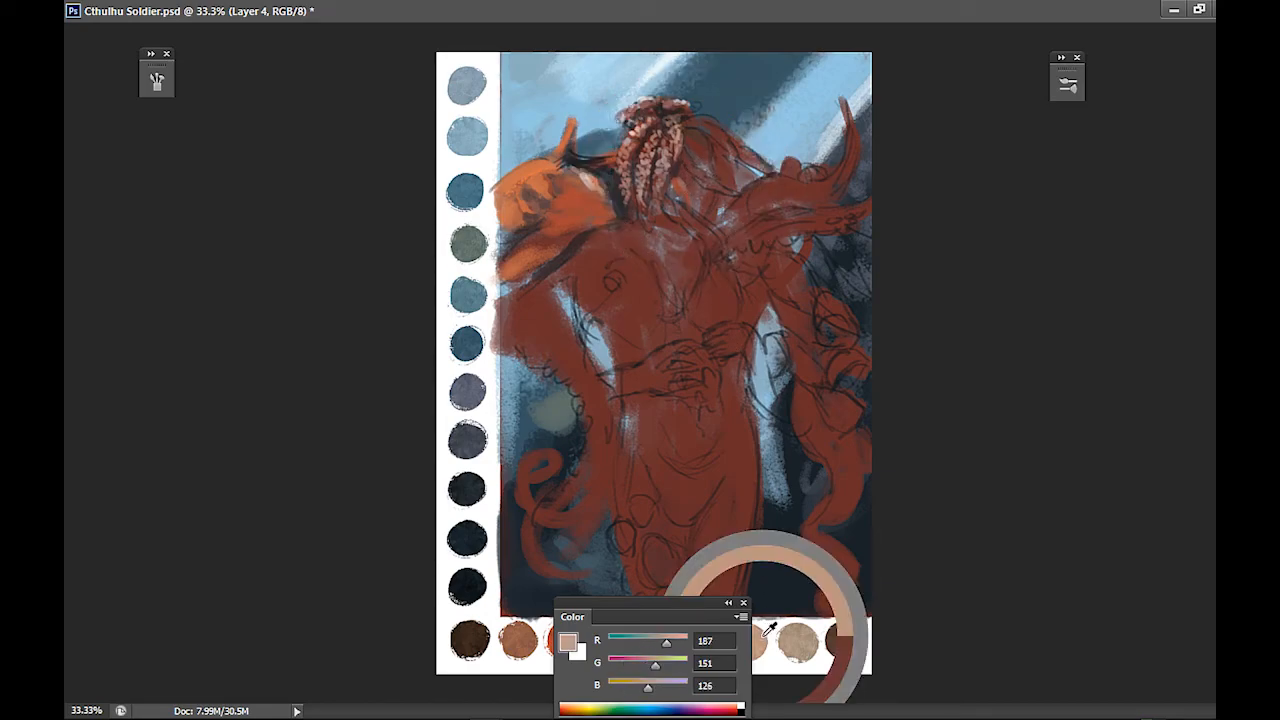
left_click_drag(676, 133, 695, 143)
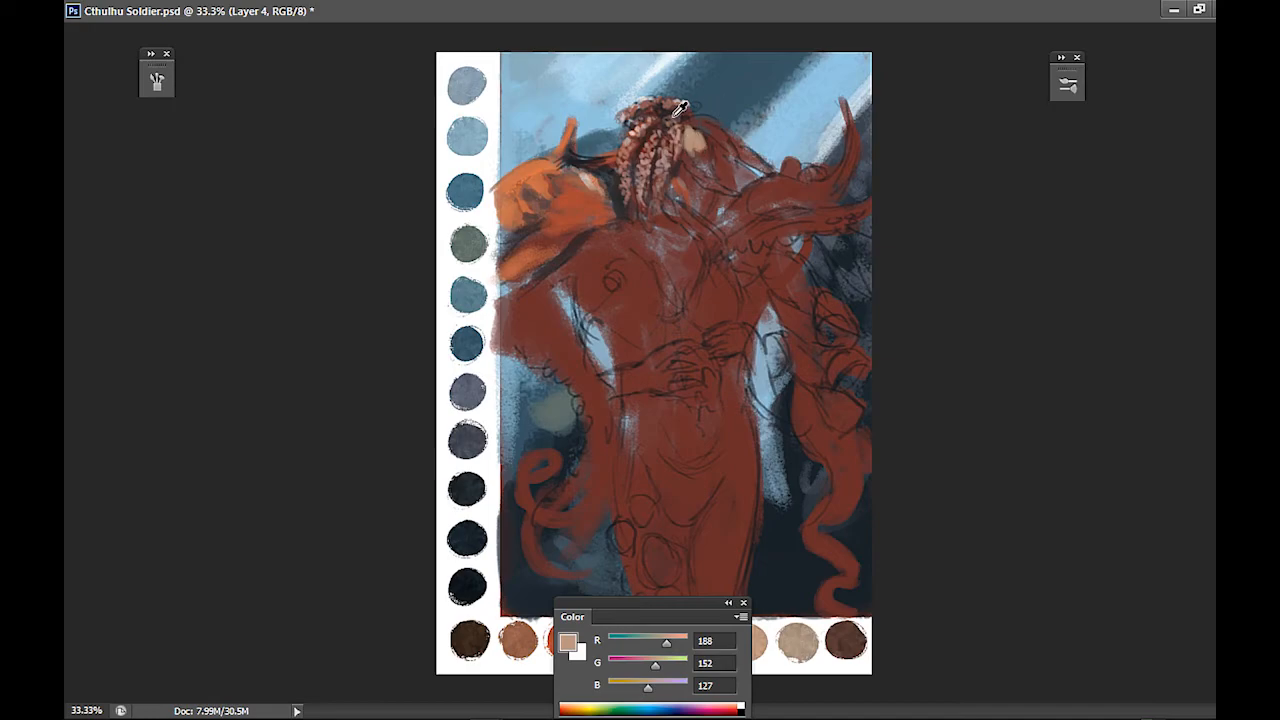
left_click(668, 108, "alt")
left_click(574, 165, "alt")
left_click(582, 163, "alt")
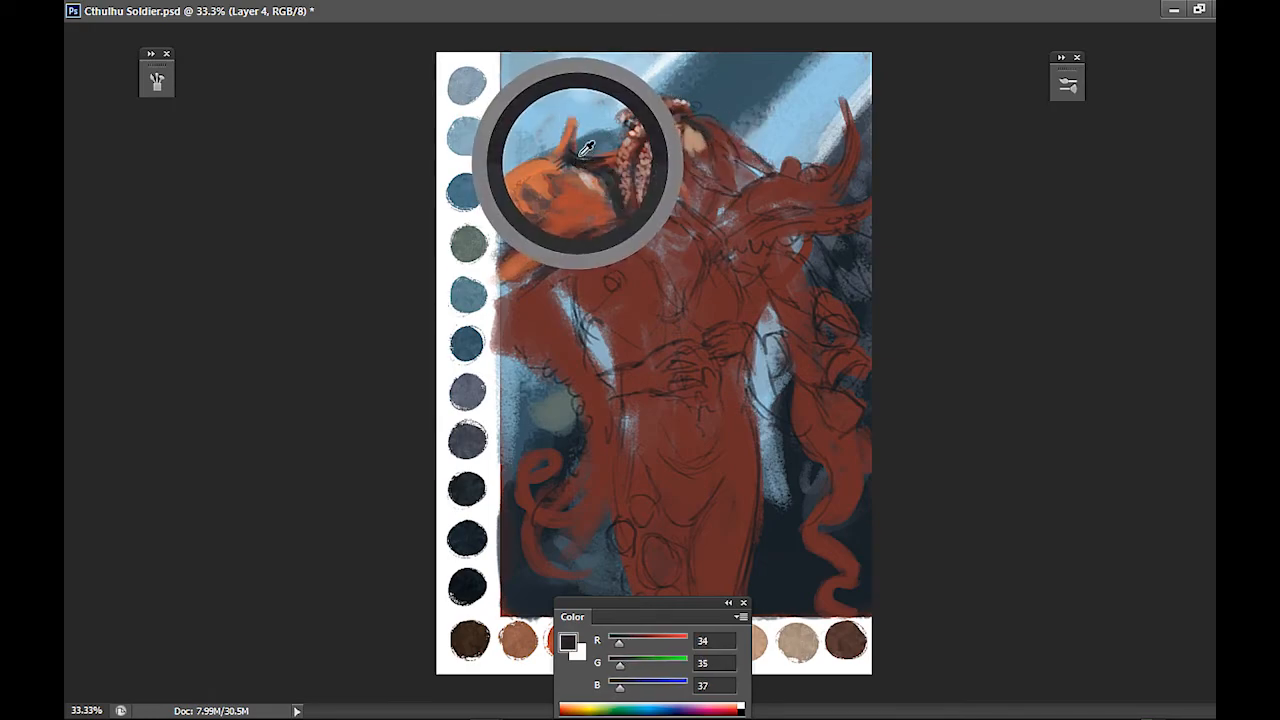
left_click(702, 143, "alt")
mouse_move(699, 149)
left_mouse_down()
mouse_move(706, 162)
mouse_move(690, 180)
mouse_move(704, 202)
mouse_move(690, 188)
left_mouse_up()
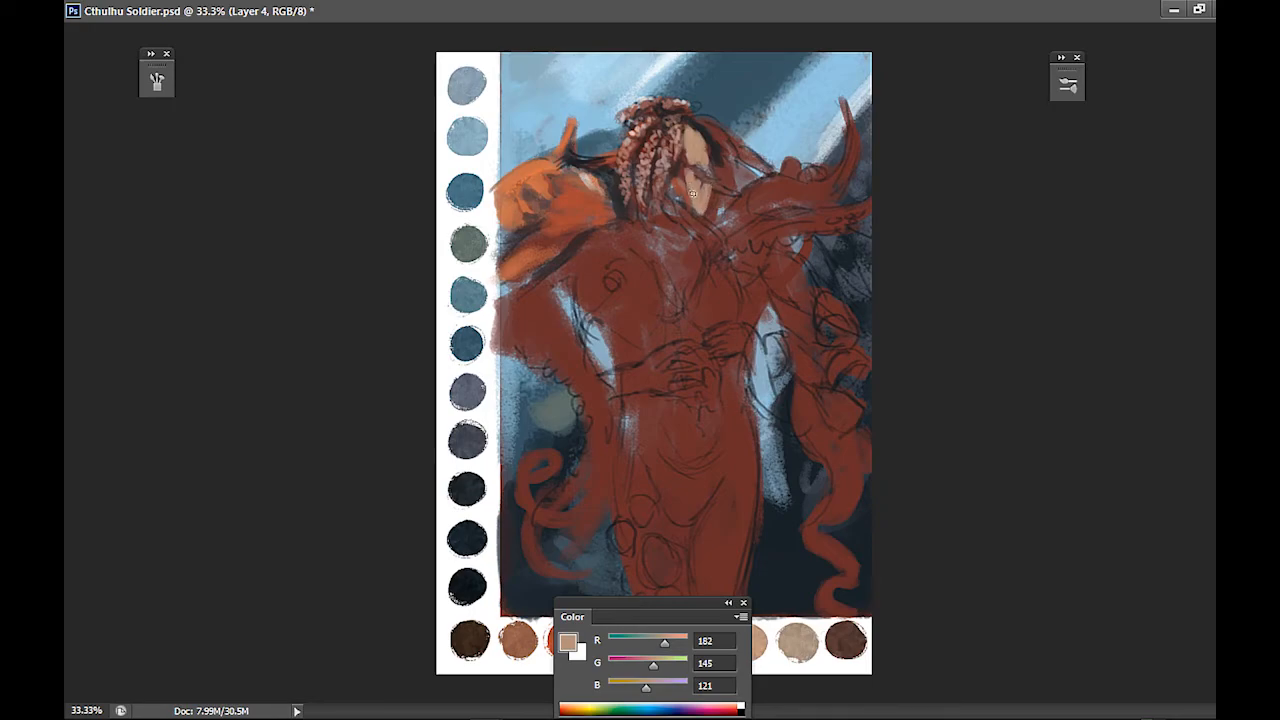
Deepen the shadow along the face's outer edge and jaw, and paint the tentacle above the forehead in sampled orange and brown
left_click(700, 147, "alt")
left_click(715, 152, "alt")
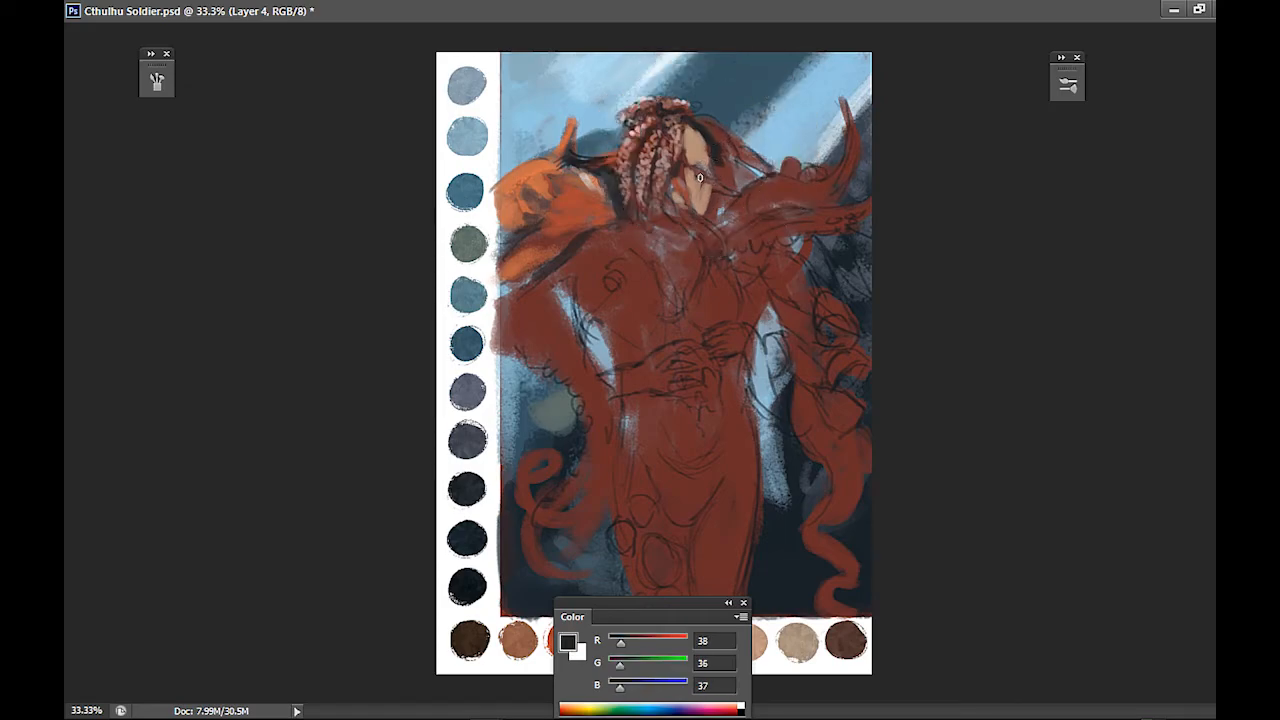
left_click(722, 144, "alt")
mouse_move(716, 199)
left_mouse_down()
mouse_move(710, 228)
mouse_move(712, 216)
left_mouse_up()
left_click(544, 165, "alt")
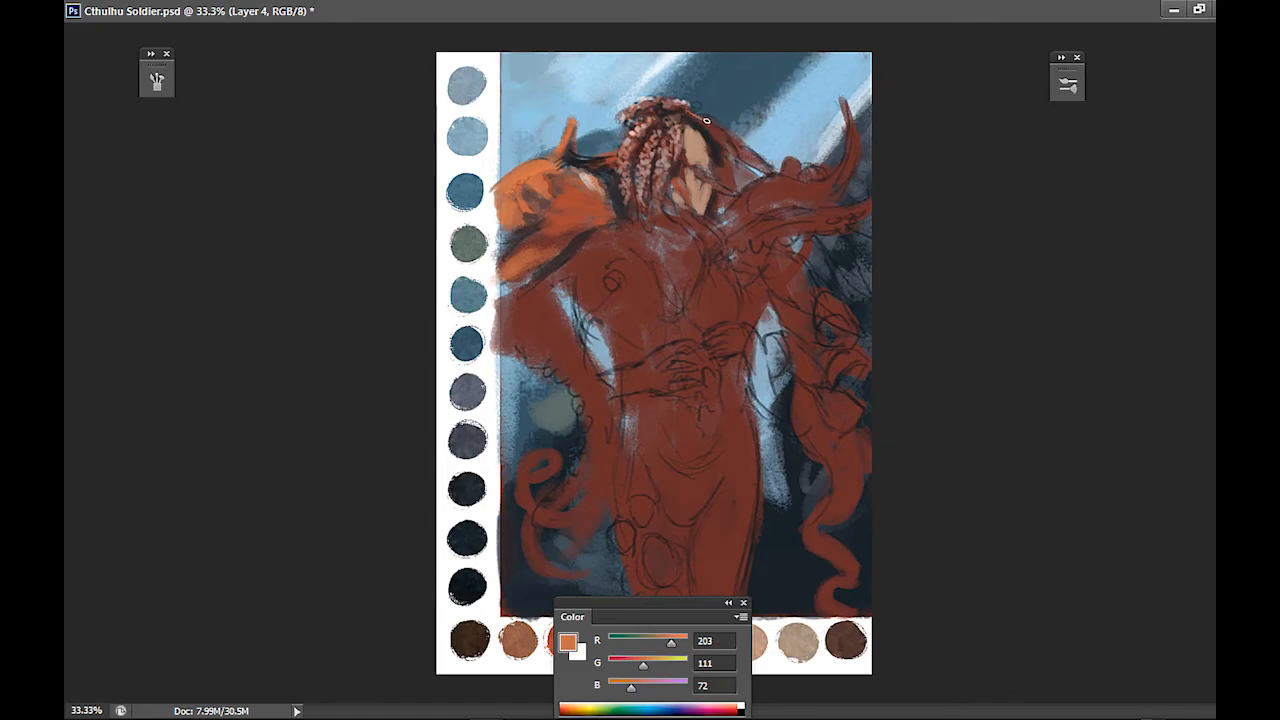
left_click(712, 124, "alt")
left_click(706, 120, "alt")
left_click(700, 118, "alt")
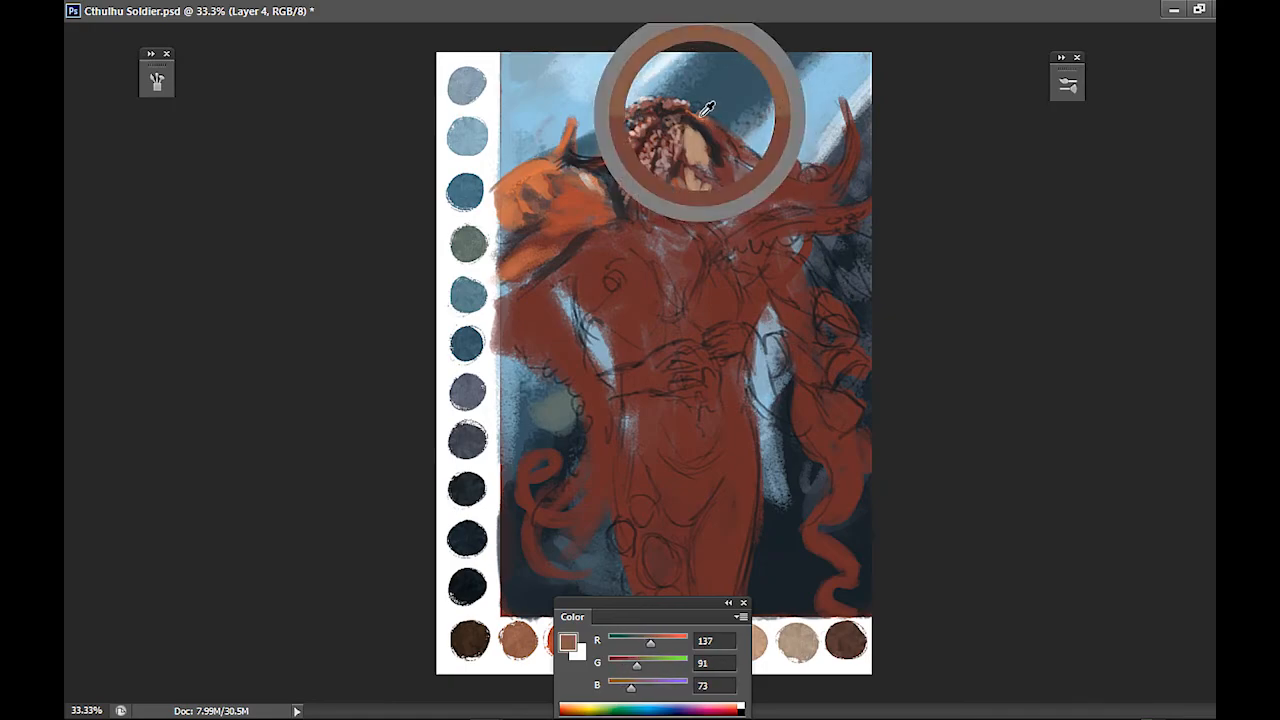
Fill out the forehead, cheek and jaw with sampled beige skin tones and redefine the face's outline with near-black and reddish brown
left_click(700, 148, "alt")
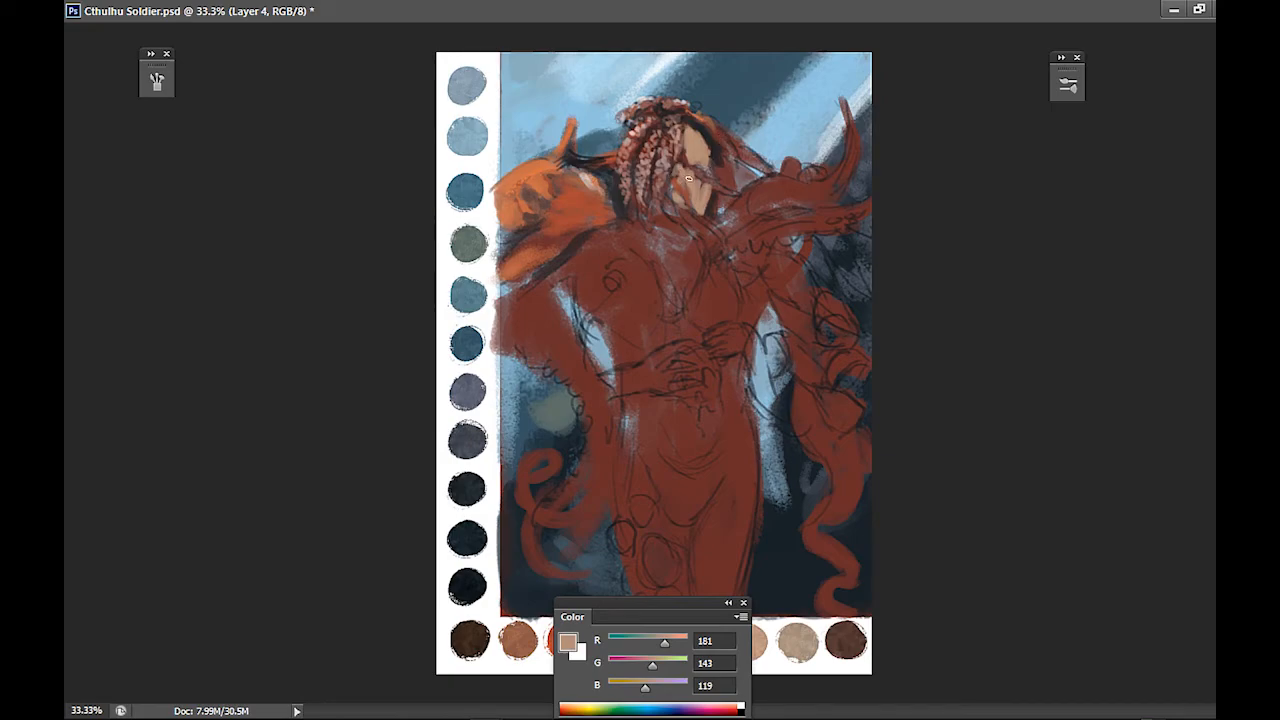
left_click(706, 140, "alt")
left_click_drag(707, 138, 704, 153)
left_click(723, 158, "alt")
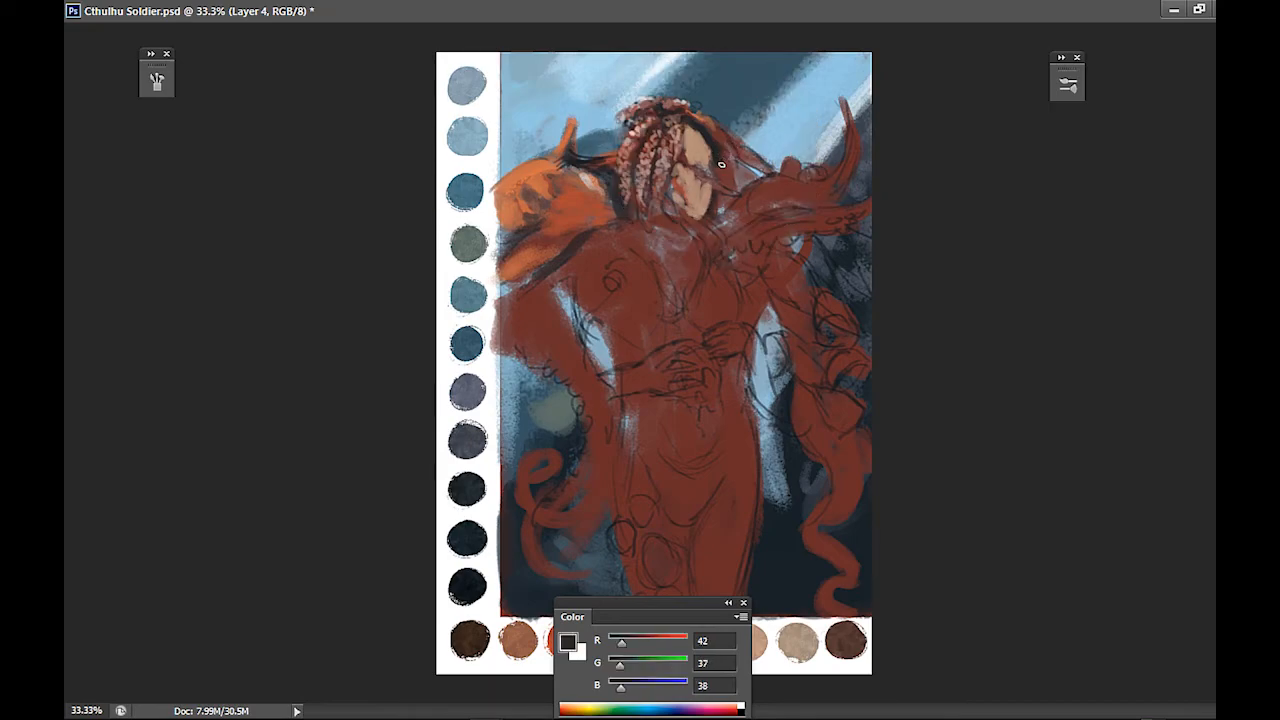
left_click(705, 197, "alt")
left_click(717, 147, "alt")
left_click(720, 150, "alt")
left_click(682, 148, "alt")
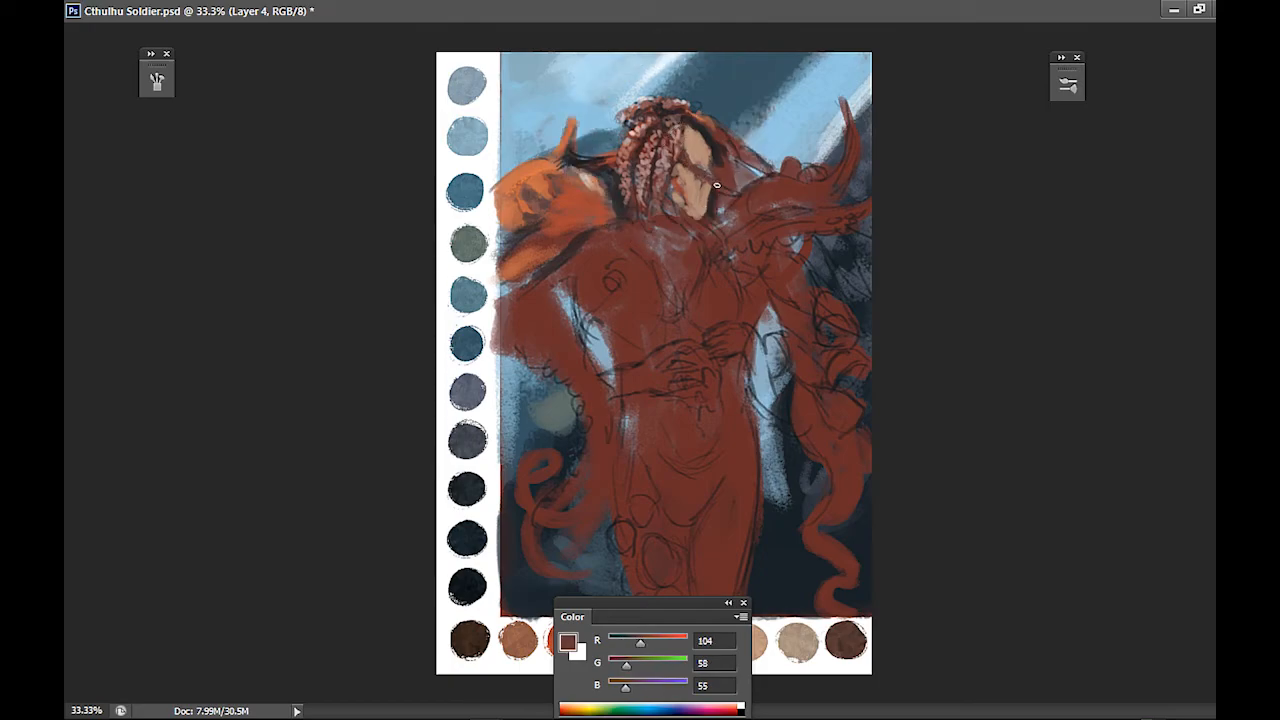
left_click(722, 146, "alt")
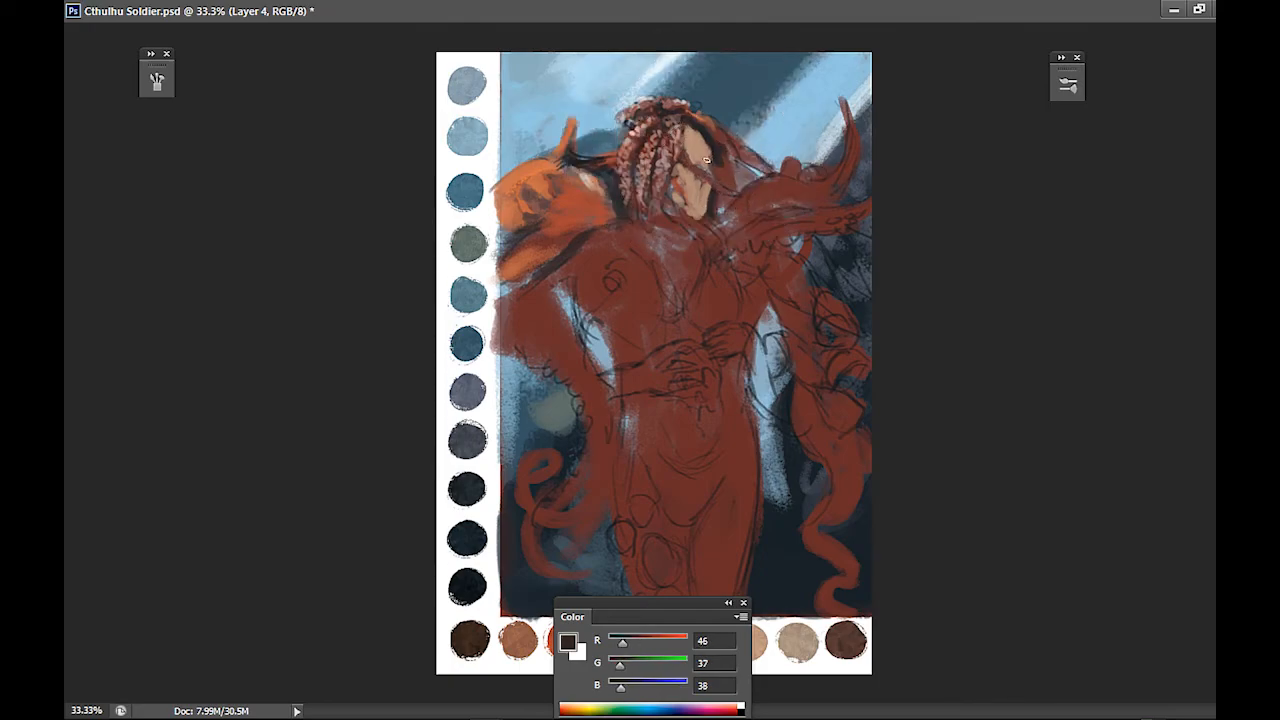
Paint the eye and brow in near-black, cleaning up the skin around them with sampled beige
left_click_drag(693, 160, 712, 157)
left_click(699, 148, "alt")
left_click_drag(692, 158, 707, 162)
left_click(717, 147, "alt")
left_click(693, 192, "alt")
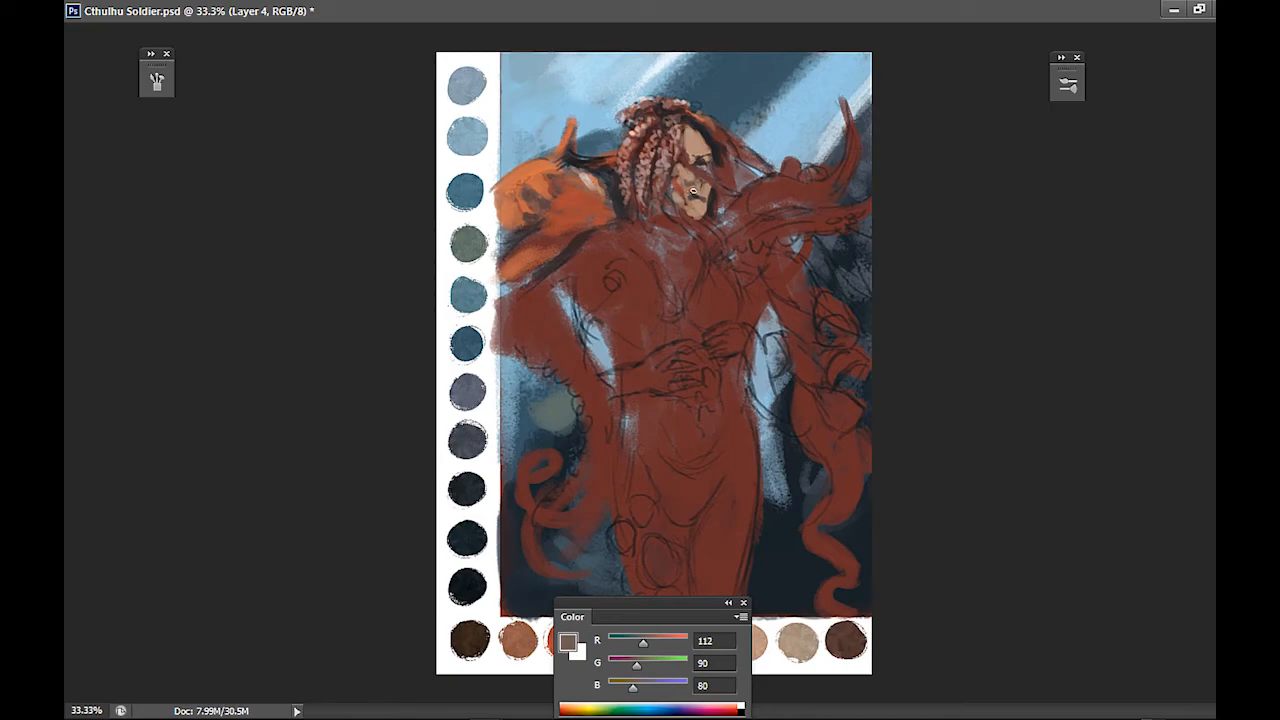
Paint the shadows under the nose and around the mouth with sampled beige, near-black and greyish brown
left_click(703, 183, "alt")
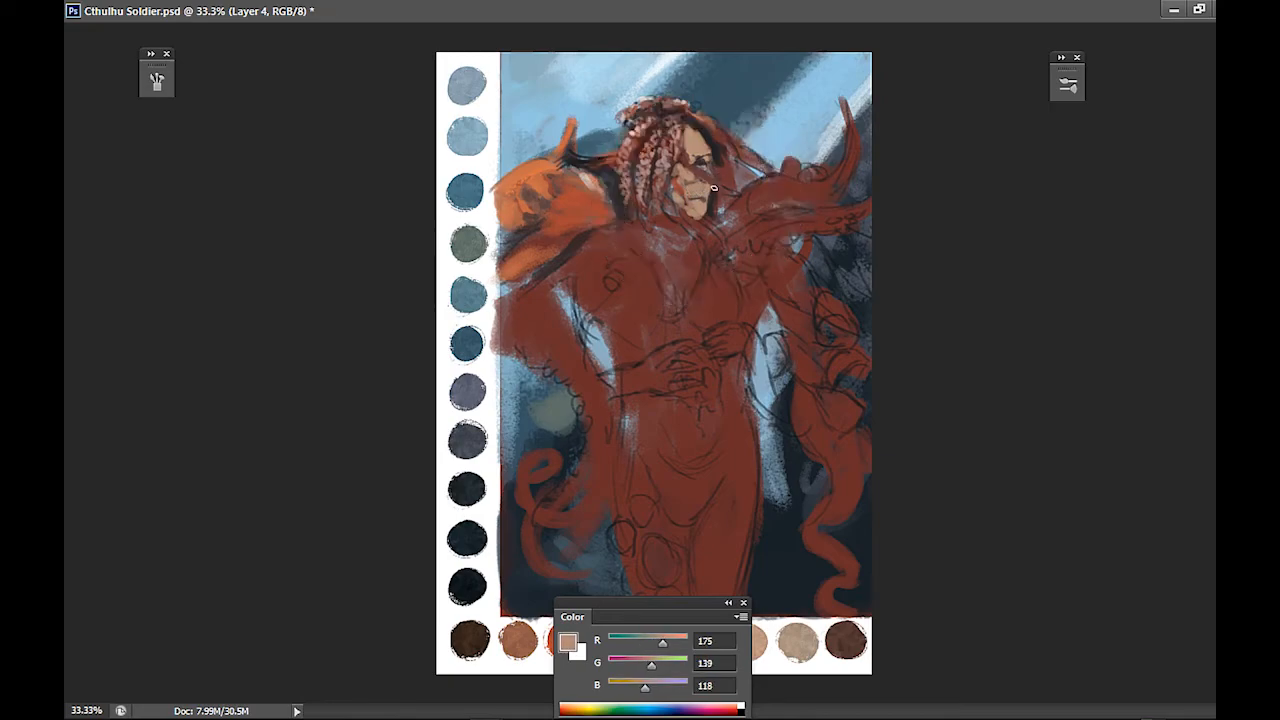
left_click(691, 186, "alt")
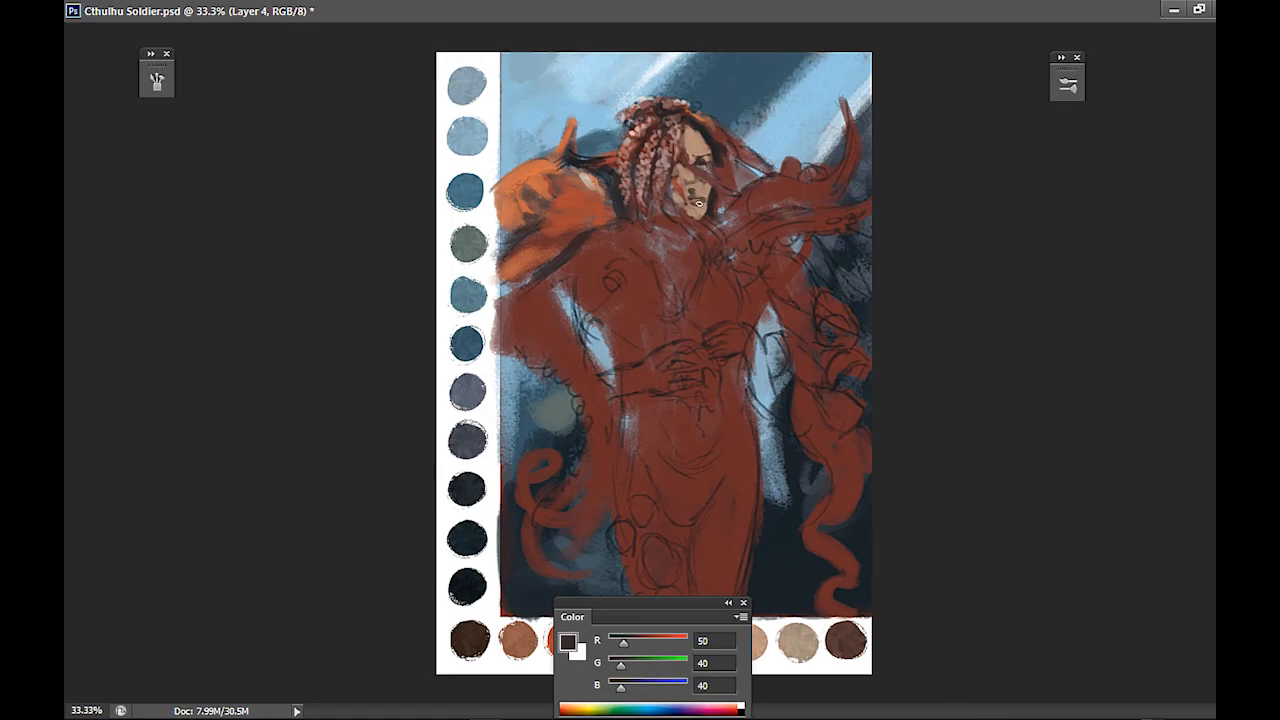
left_click(693, 186, "alt")
left_click(703, 161, "alt")
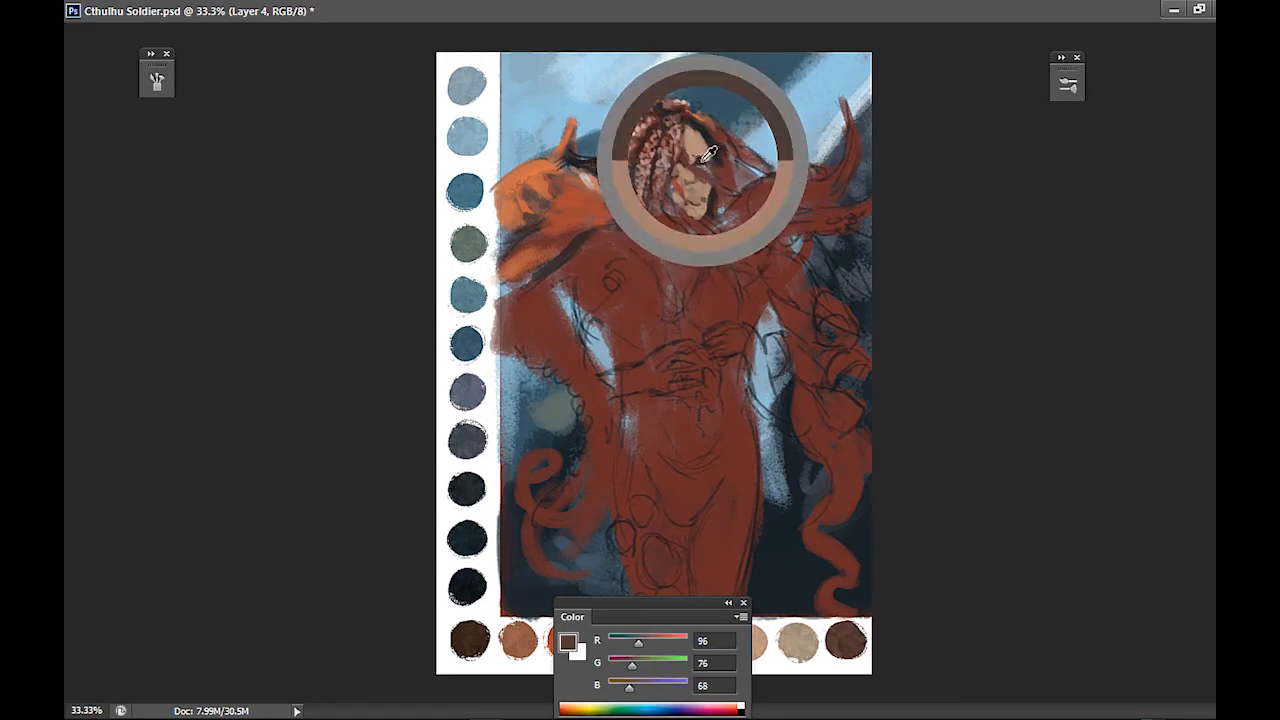
left_click_drag(701, 190, 692, 194)
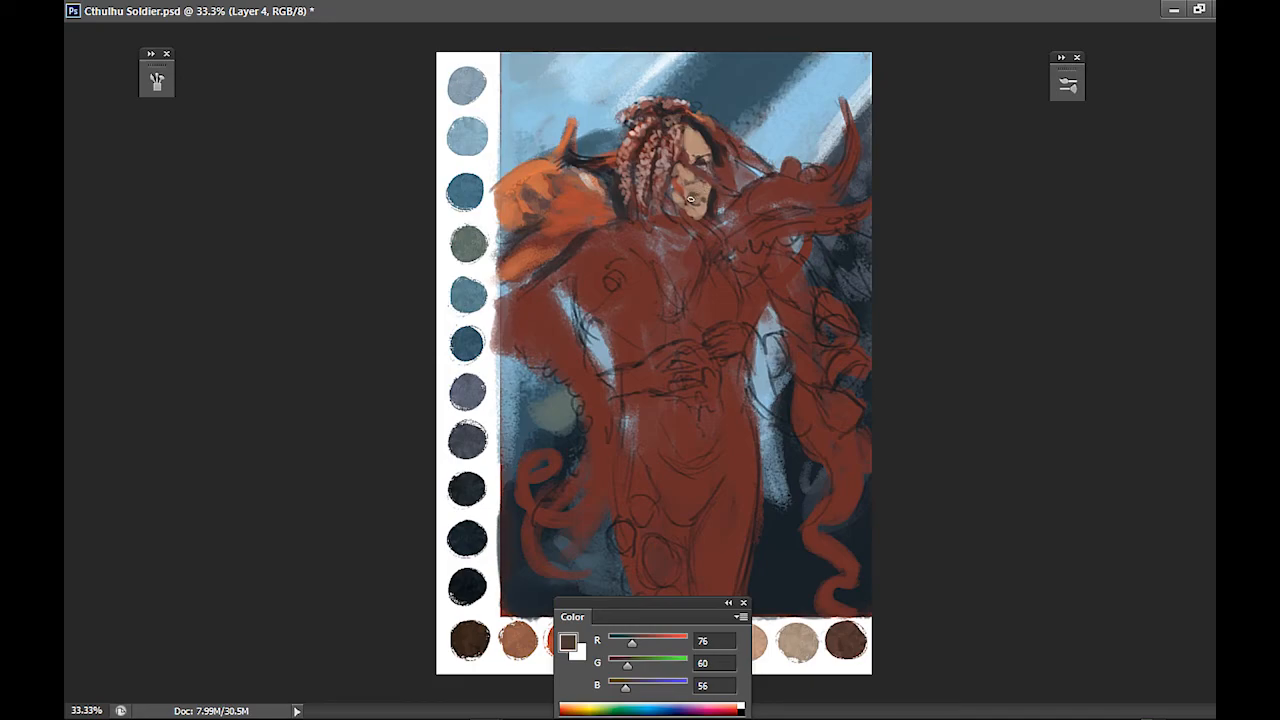
Soften the lips and chin with sampled mid-brown and beige, and shade the cheek beside the tentacles in reddish brown
left_click(693, 202, "alt")
left_click(705, 187, "alt")
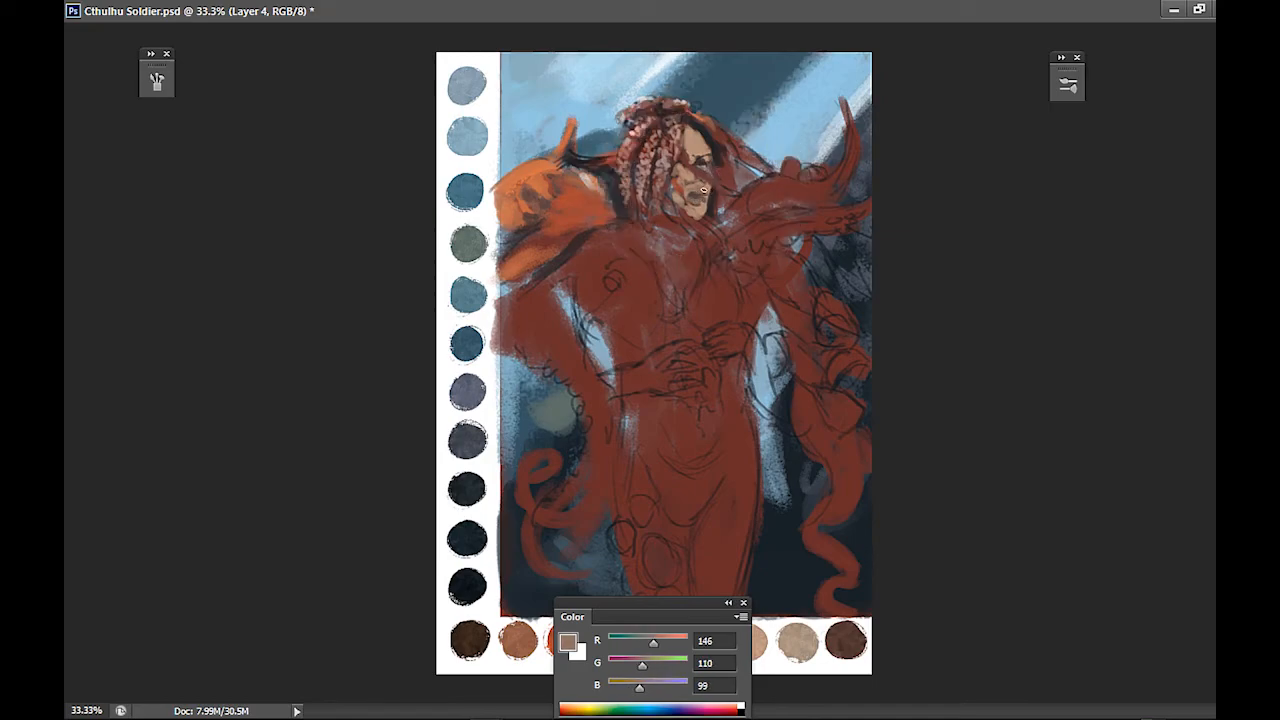
left_click(702, 132, "alt")
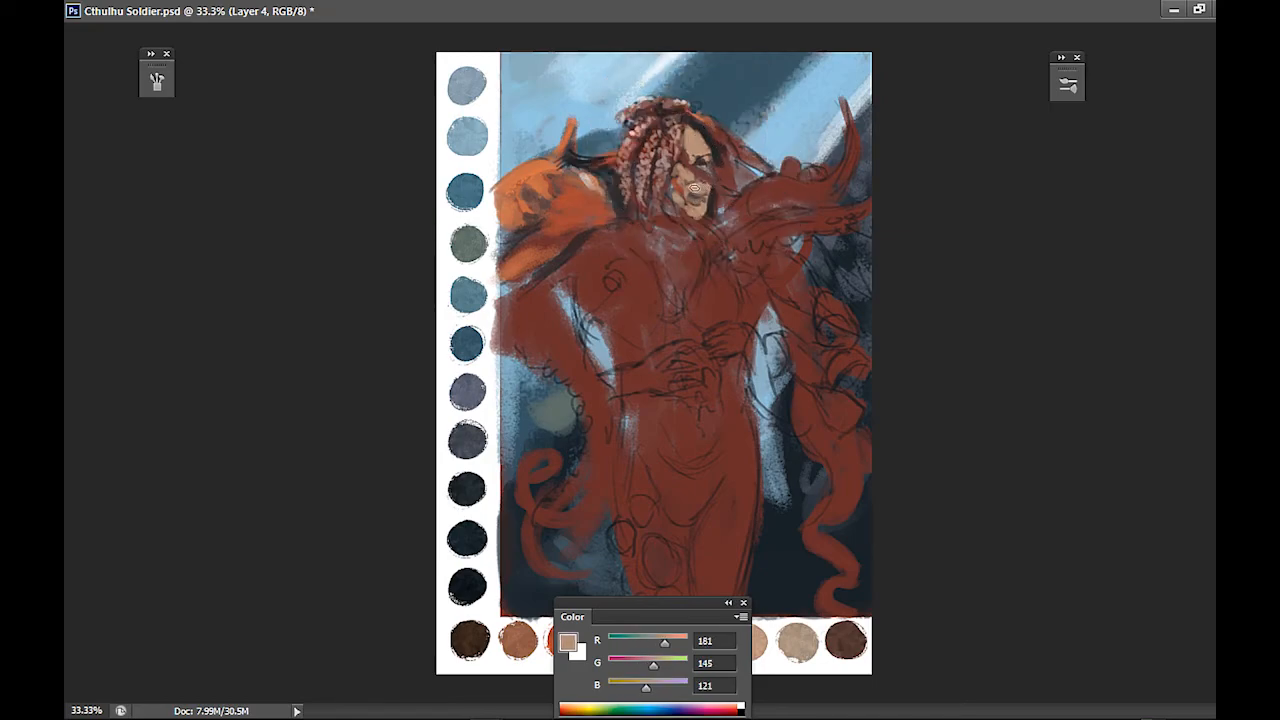
left_click(686, 144, "alt")
left_click_drag(676, 192, 690, 202)
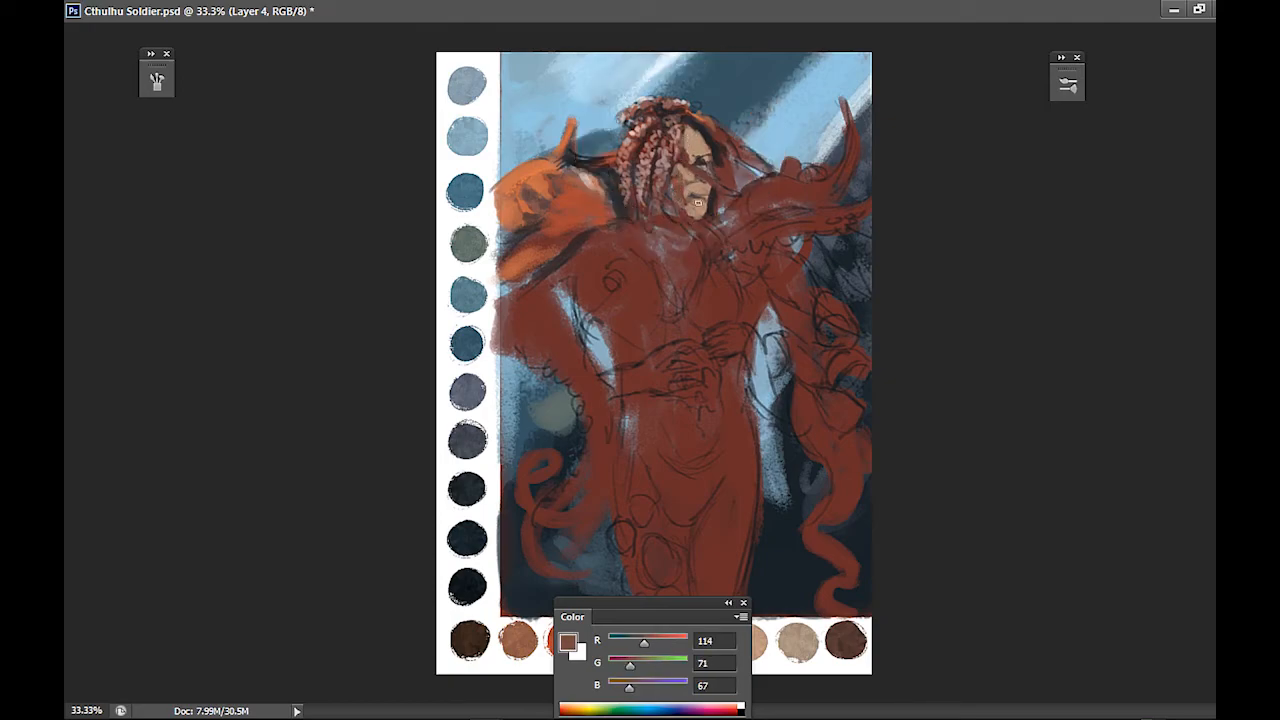
Paint the shoulder armour on the image's right half with sampled orange-red, covering the sketch lines up to its spikes
left_click(756, 192, "alt")
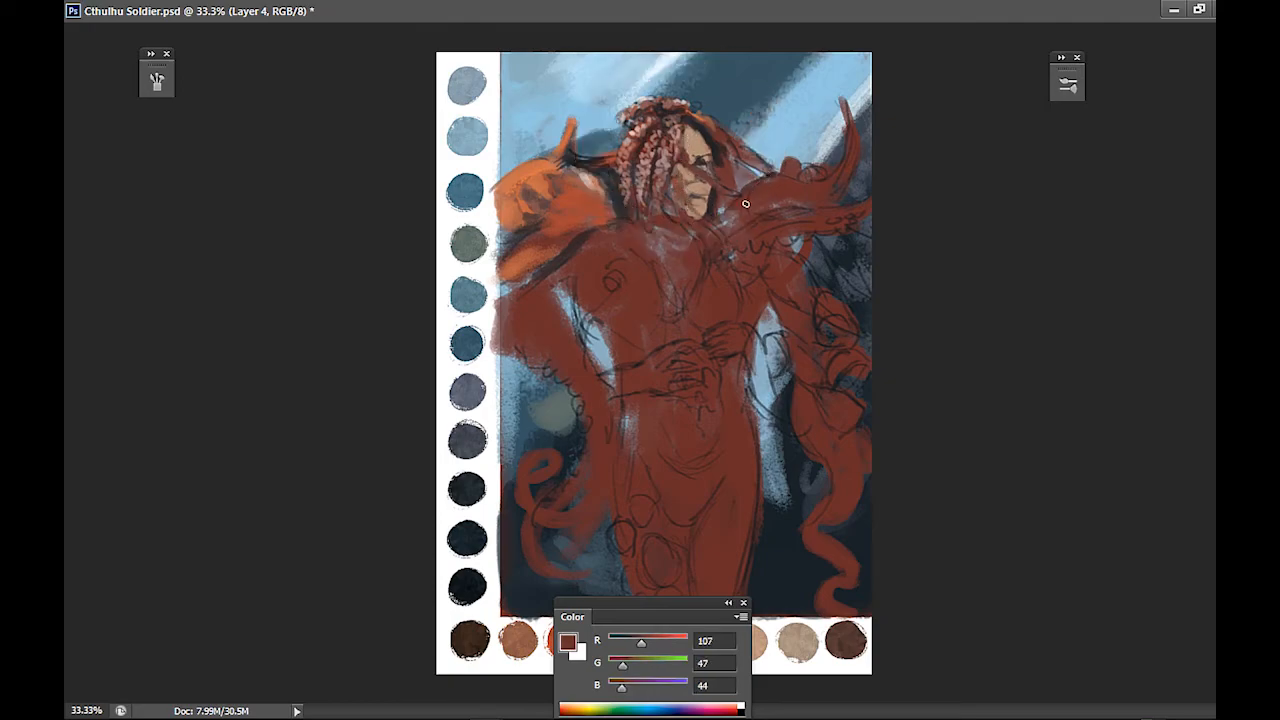
left_click(586, 198, "alt")
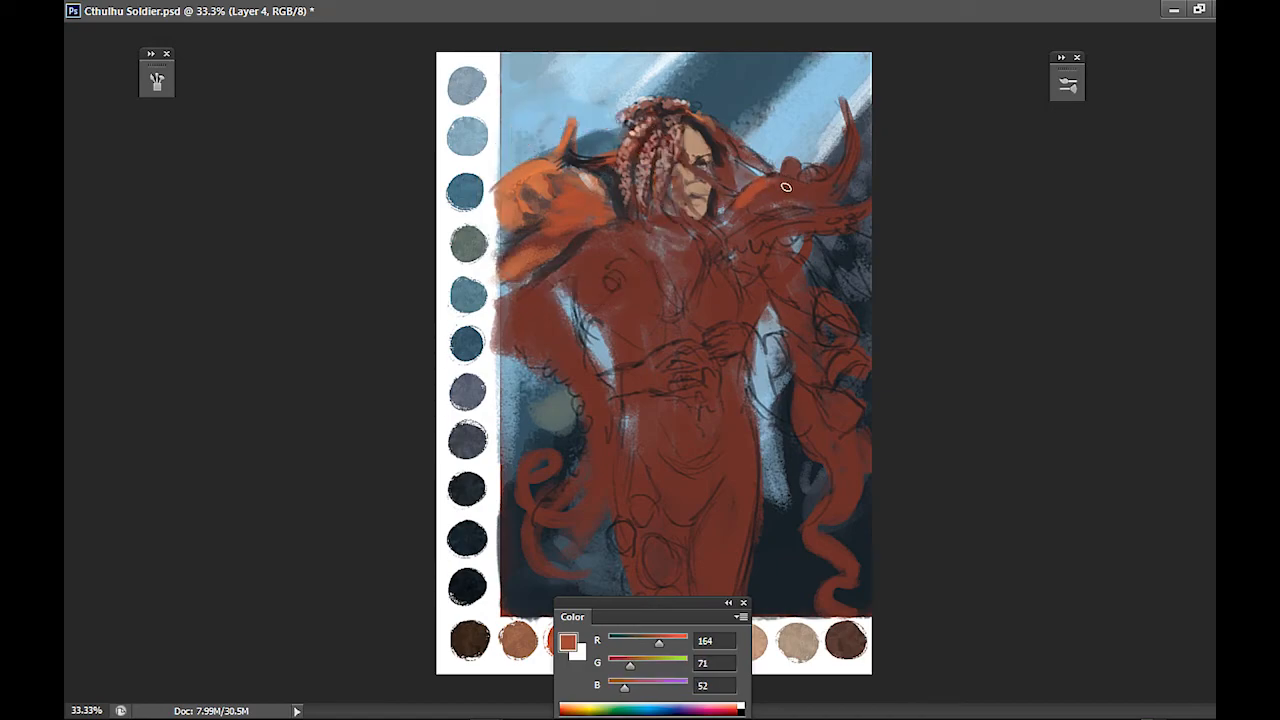
left_click_drag(774, 180, 802, 191)
left_click(718, 195, "alt")
left_click(754, 190, "alt")
left_click(772, 182, "alt")
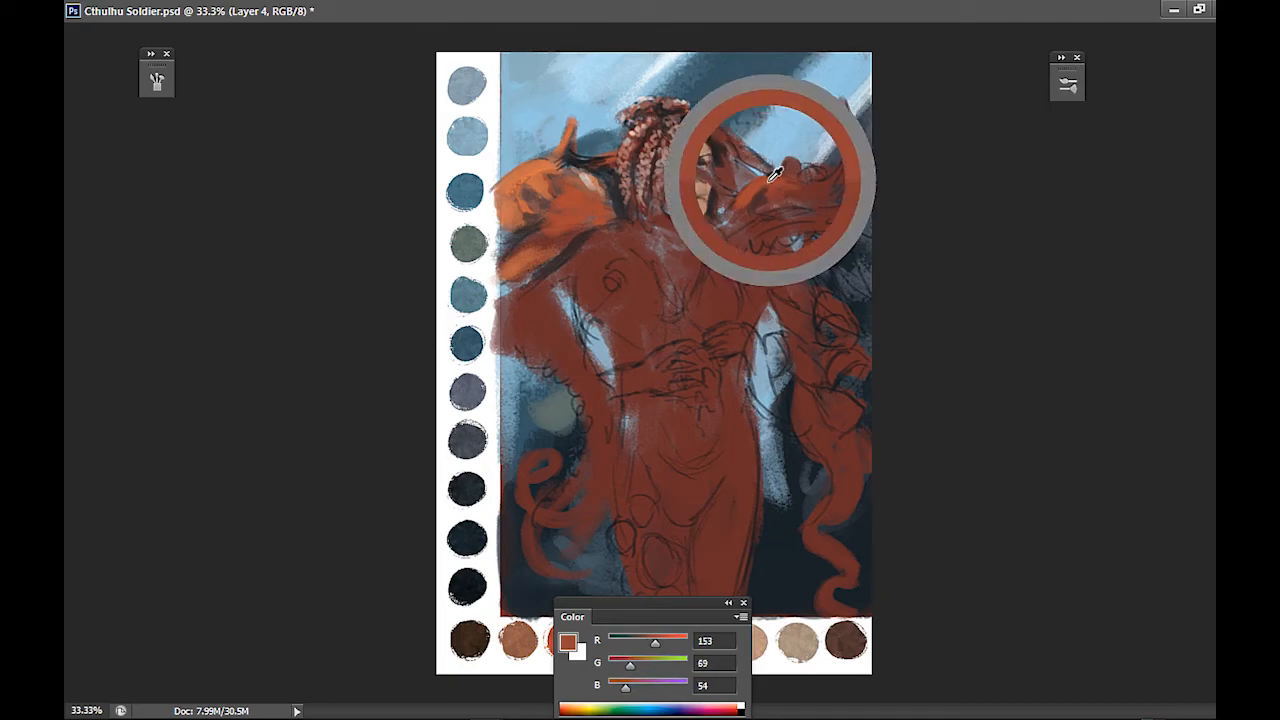
left_click(772, 192, "alt")
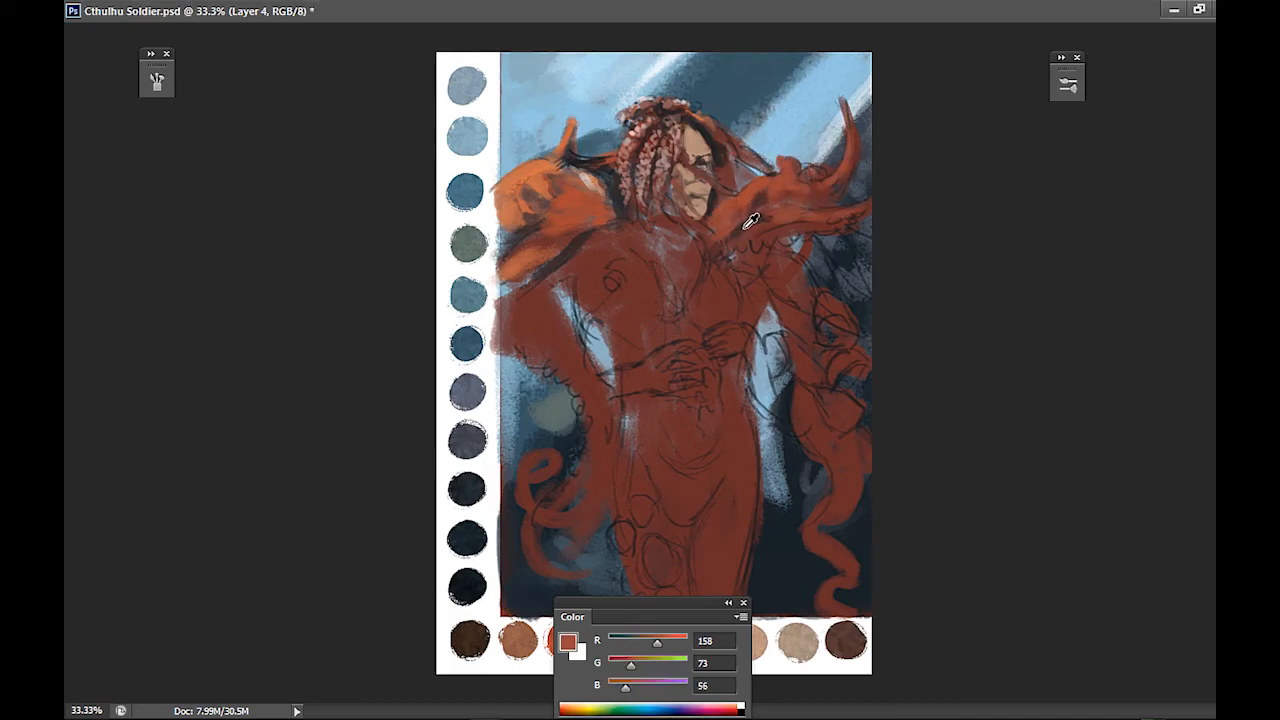
Shade the folds and lower edge of the right-hand shoulder armour near the neck with sampled dark brown
left_click(751, 224, "alt")
left_click_drag(728, 236, 750, 223)
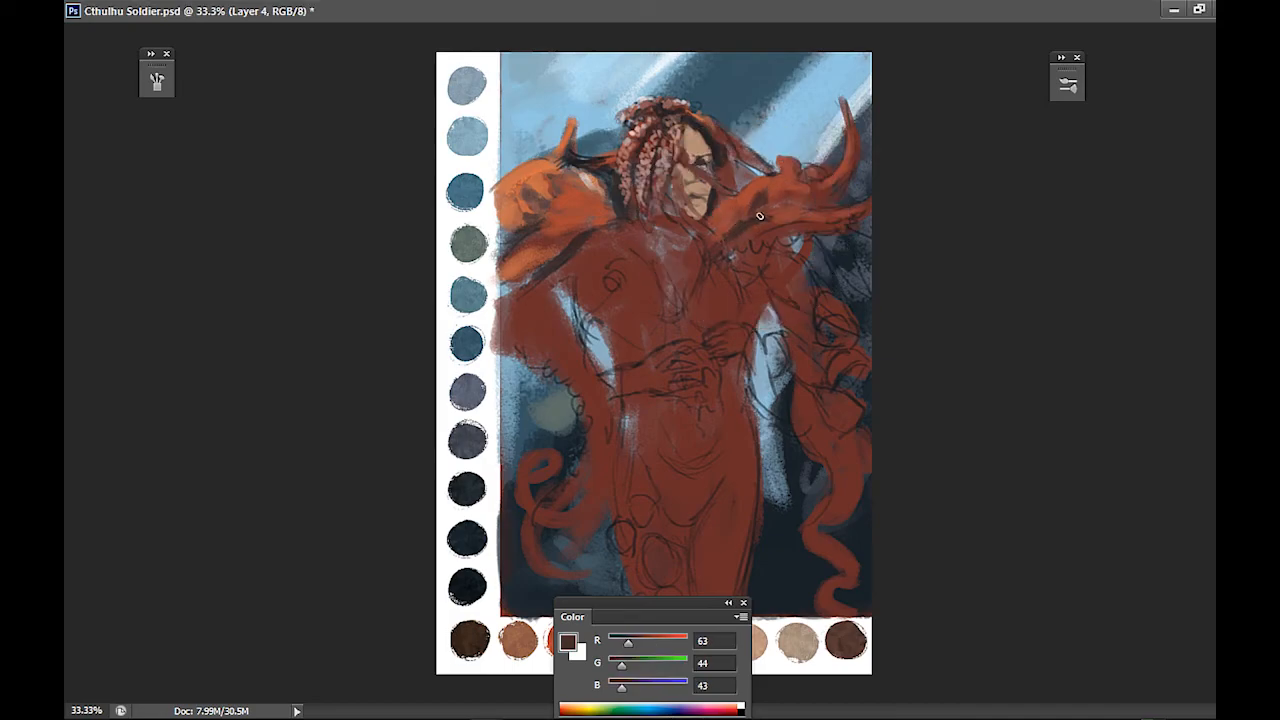
left_click(712, 204, "alt")
left_click(726, 146, "alt")
left_click(732, 250, "alt")
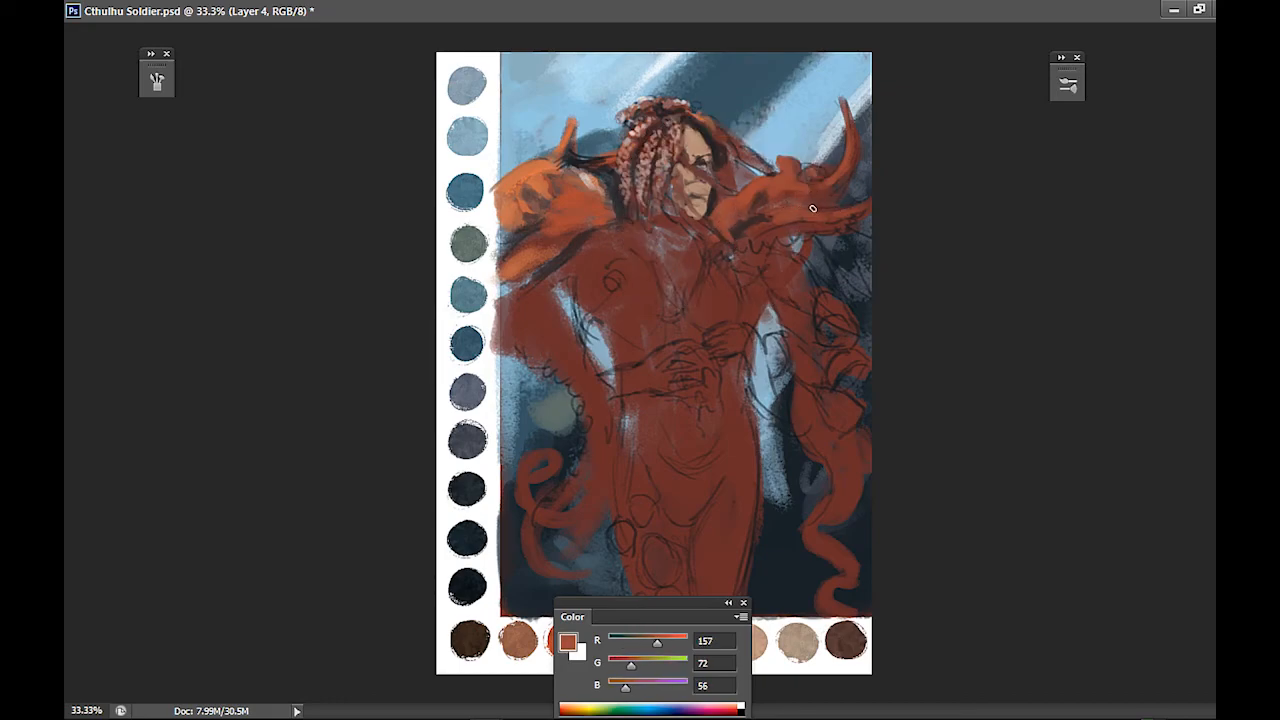
Add dark brown markings to the right-hand shoulder armour and highlight its outer ridge with orange sampled from the opposite shoulder
left_click(822, 184, "alt")
left_click(764, 208, "alt")
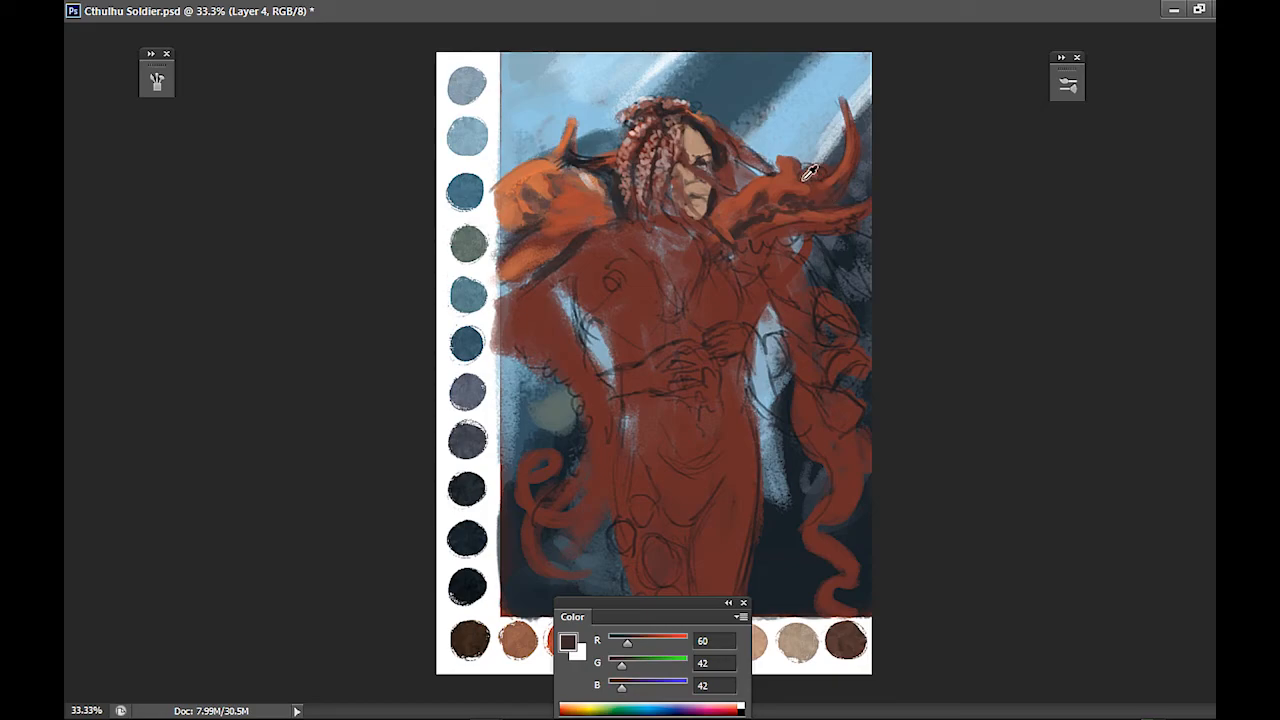
left_click(540, 175)
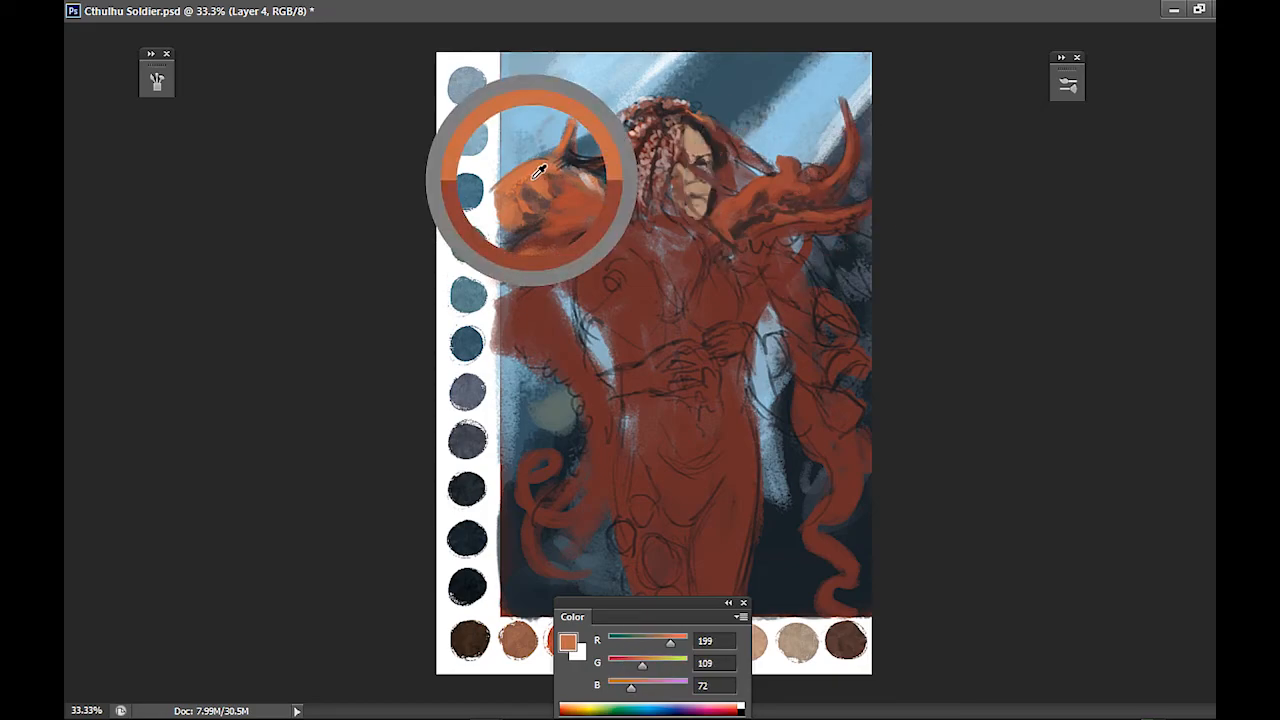
left_click(816, 193)
left_click_drag(816, 190, 814, 193)
Paint the upper arm on the image's right half in sampled orange-red, below the shoulder armour
left_click(734, 224)
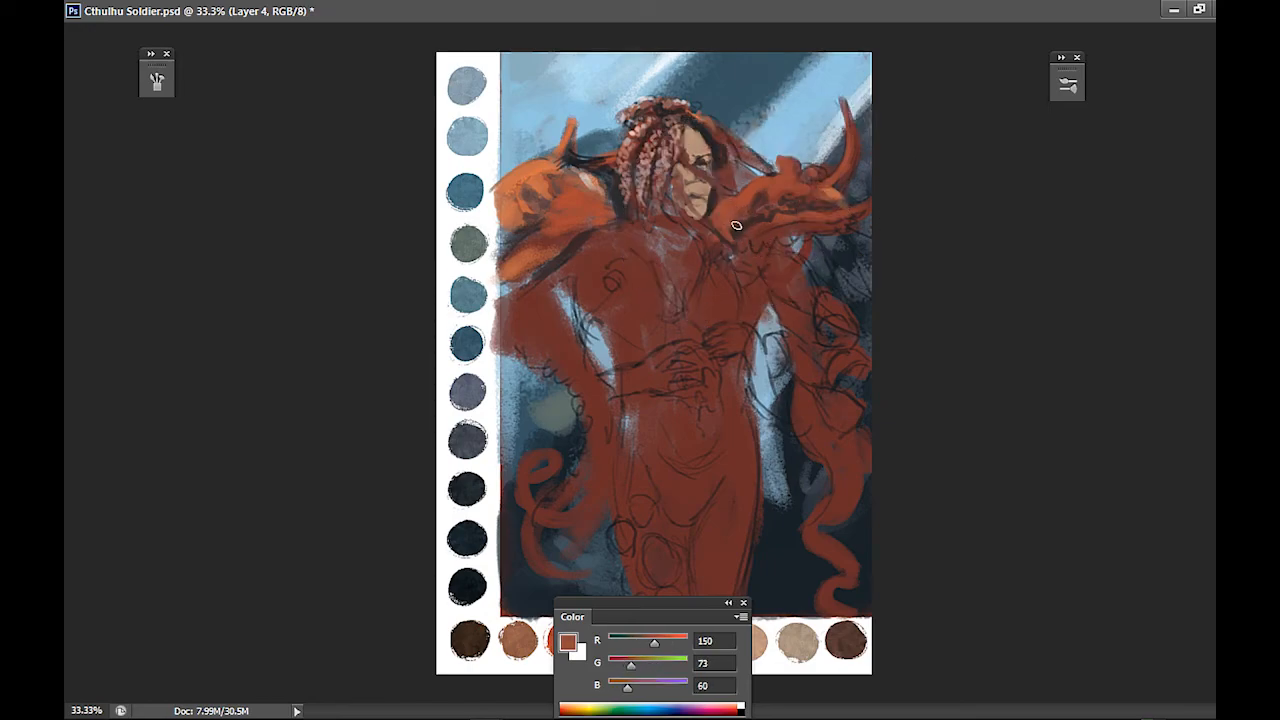
left_click(737, 208, "alt")
mouse_move(805, 271)
left_mouse_down()
mouse_move(780, 270)
mouse_move(799, 292)
left_mouse_up()
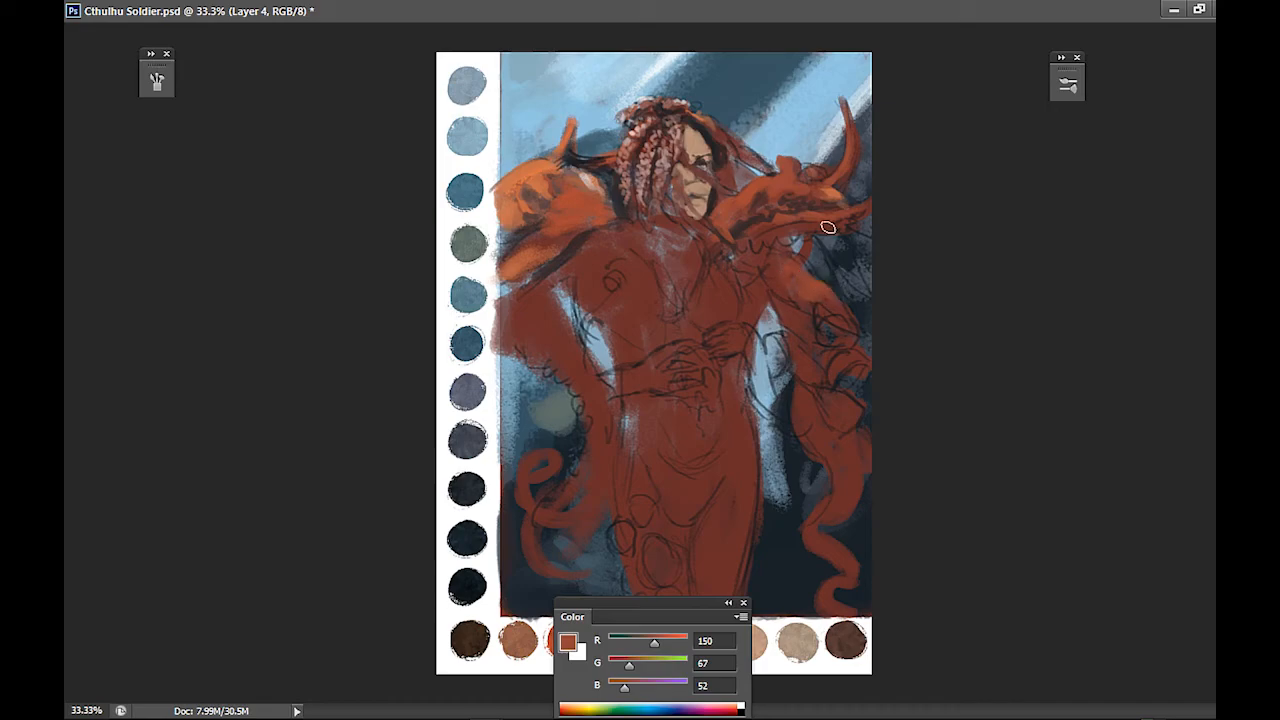
left_click(472, 582, "alt")
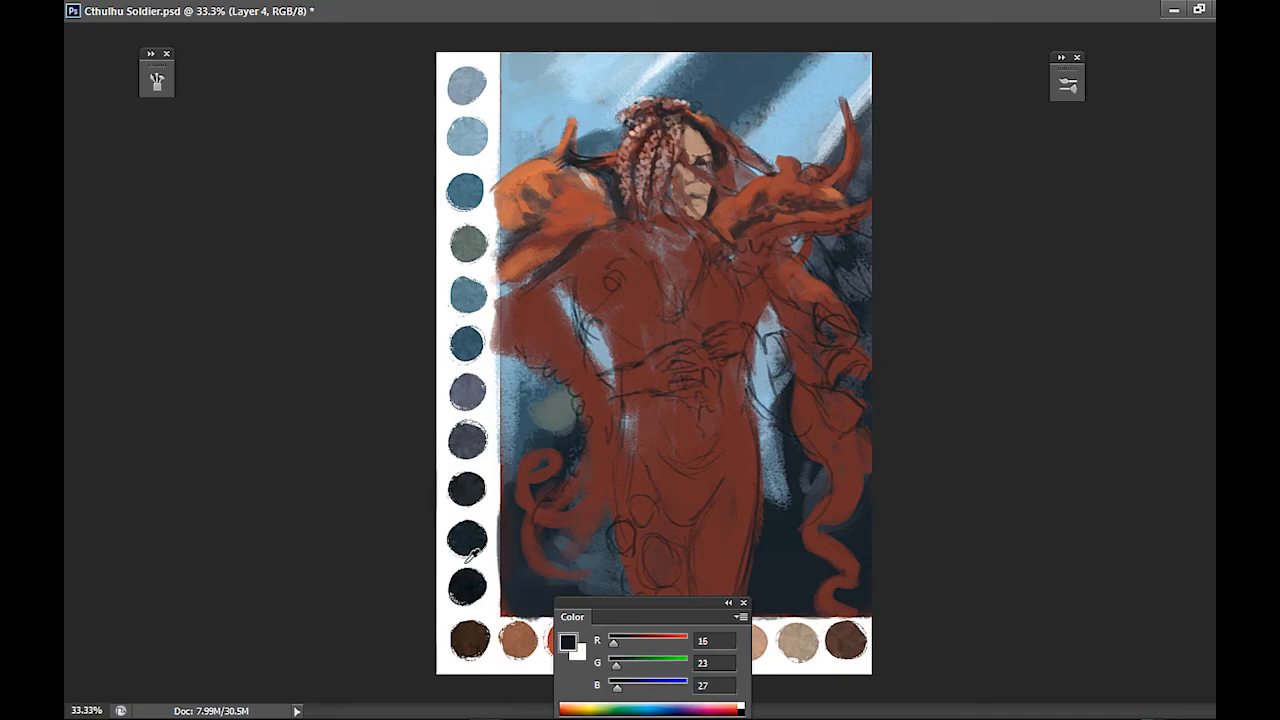
left_click_drag(835, 68, 738, 295)
key("ctrl+z")
mouse_move(858, 62)
left_mouse_down()
mouse_move(802, 168)
mouse_move(775, 185)
left_mouse_up()
key("ctrl+z")
left_click_drag(868, 68, 778, 205)
key("ctrl+alt+z")
key("ctrl+alt+z")
Add a small near-black stroke on the lower right-hand tentacle with colour sampled from the dark background
left_click(818, 198, "alt")
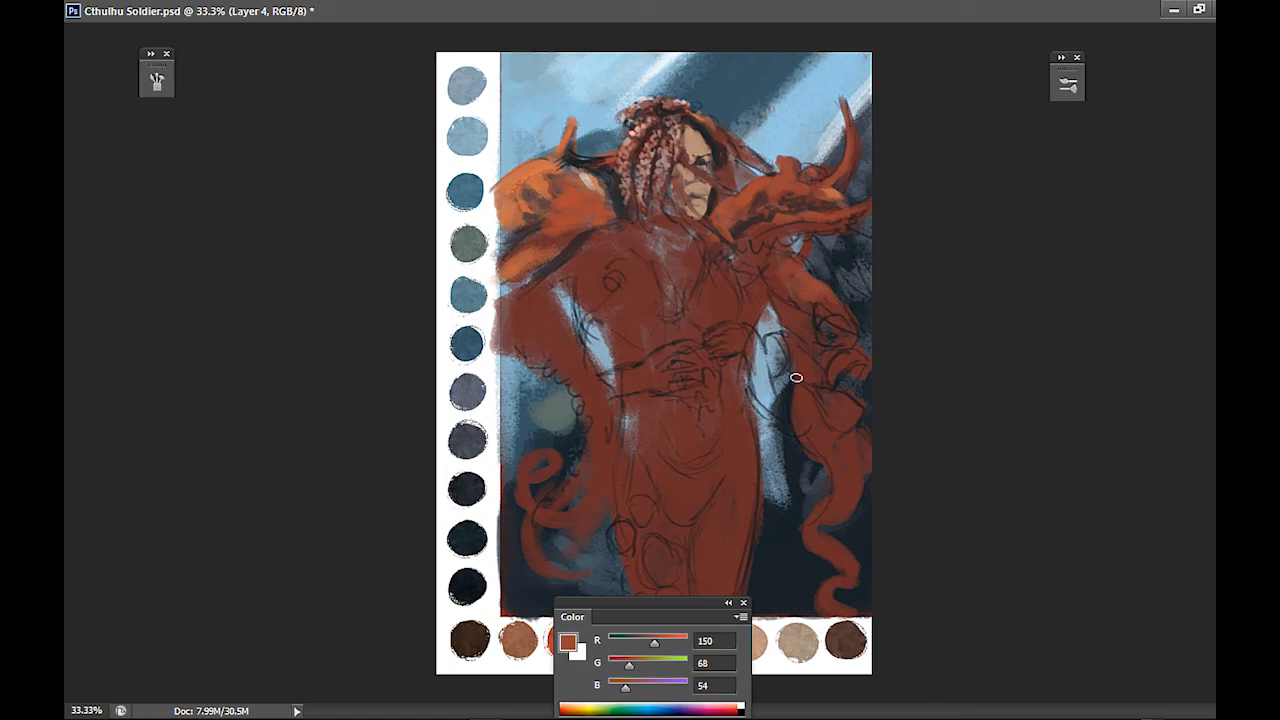
left_click(778, 550, "alt")
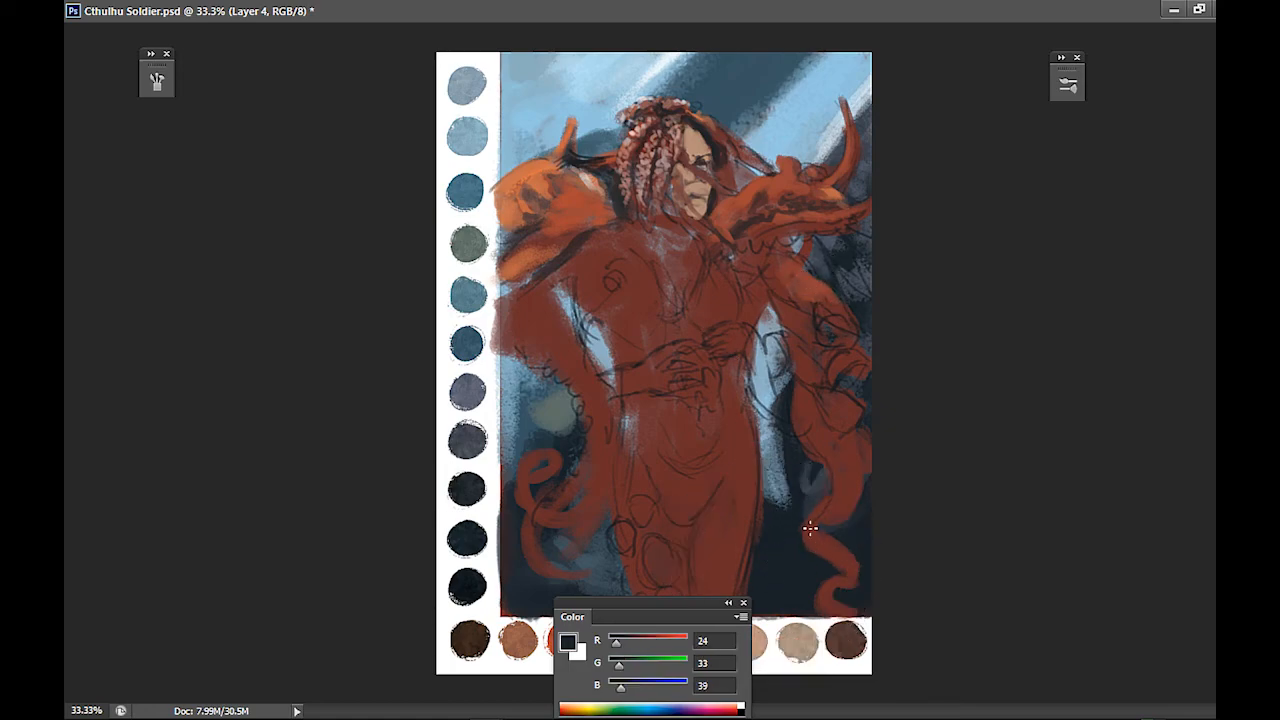
left_click_drag(838, 500, 848, 525)
left_click_drag(547, 576, 589, 475)
key("ctrl+z")
Paint thin tentacles hanging below the right-hand shoulder armour's spikes with sampled reddish brown and orange-red
left_click(779, 175, "alt")
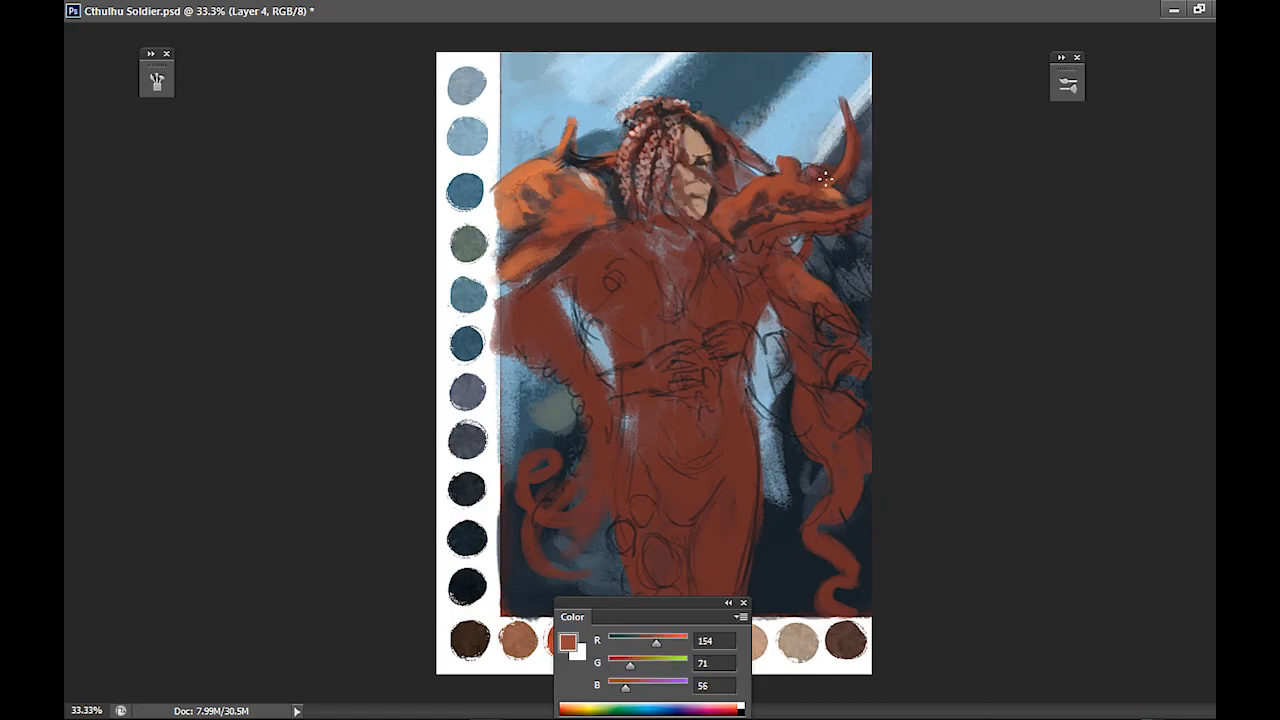
left_click(836, 276, "alt")
left_click(808, 200, "alt")
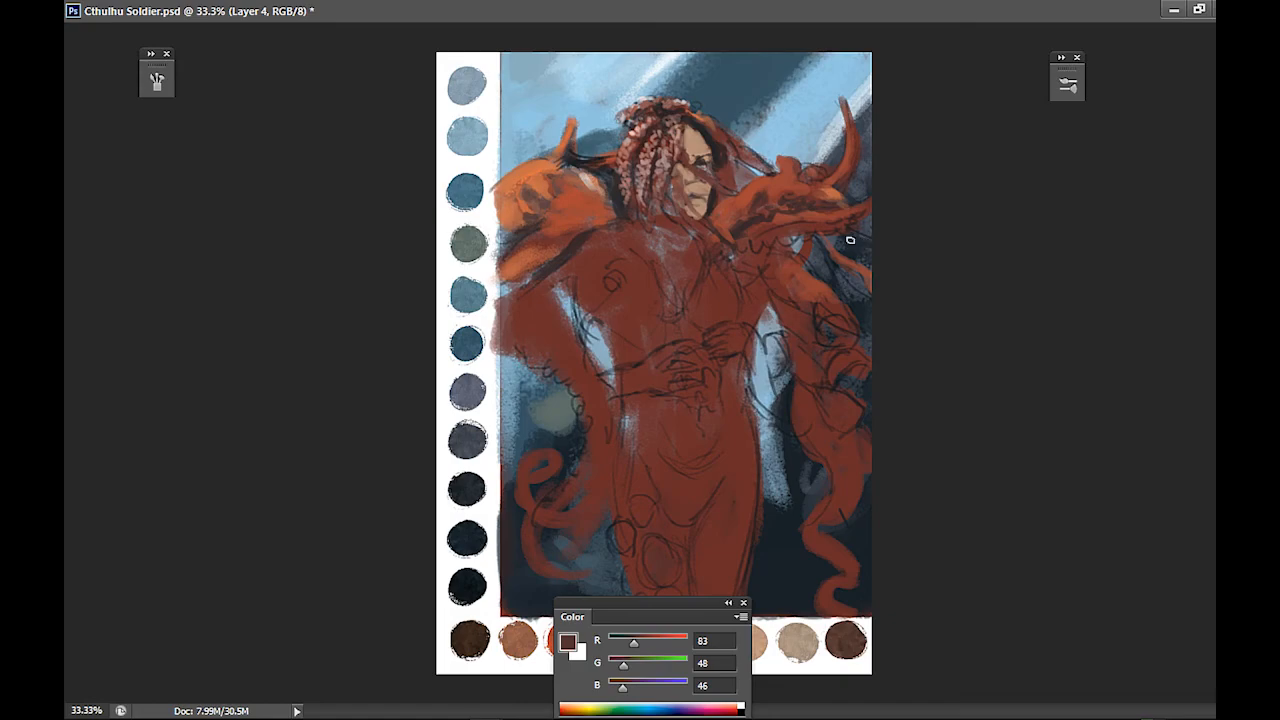
left_click(838, 212, "alt")
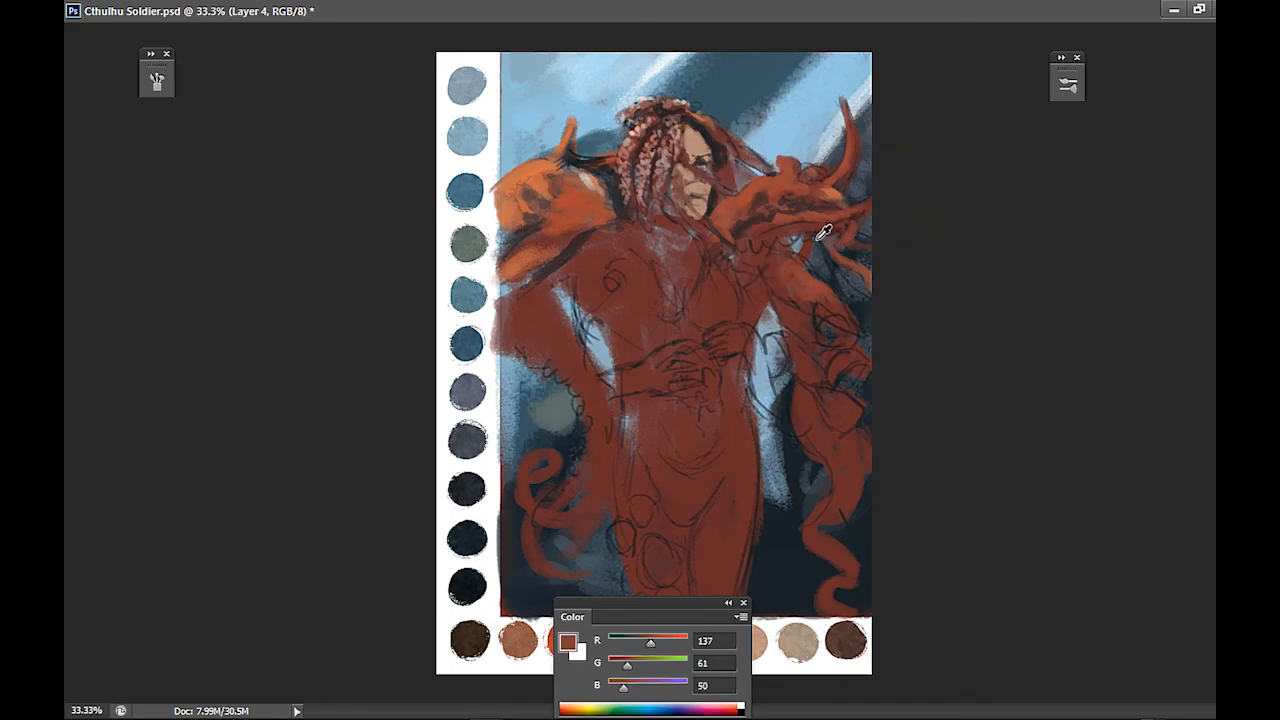
left_click(816, 240, "alt")
left_click(747, 218, "alt")
Darken the gap between the right-hand upper arm and the hanging tentacles, and dot a row of sampled pink suckers along it
left_click(844, 278, "alt")
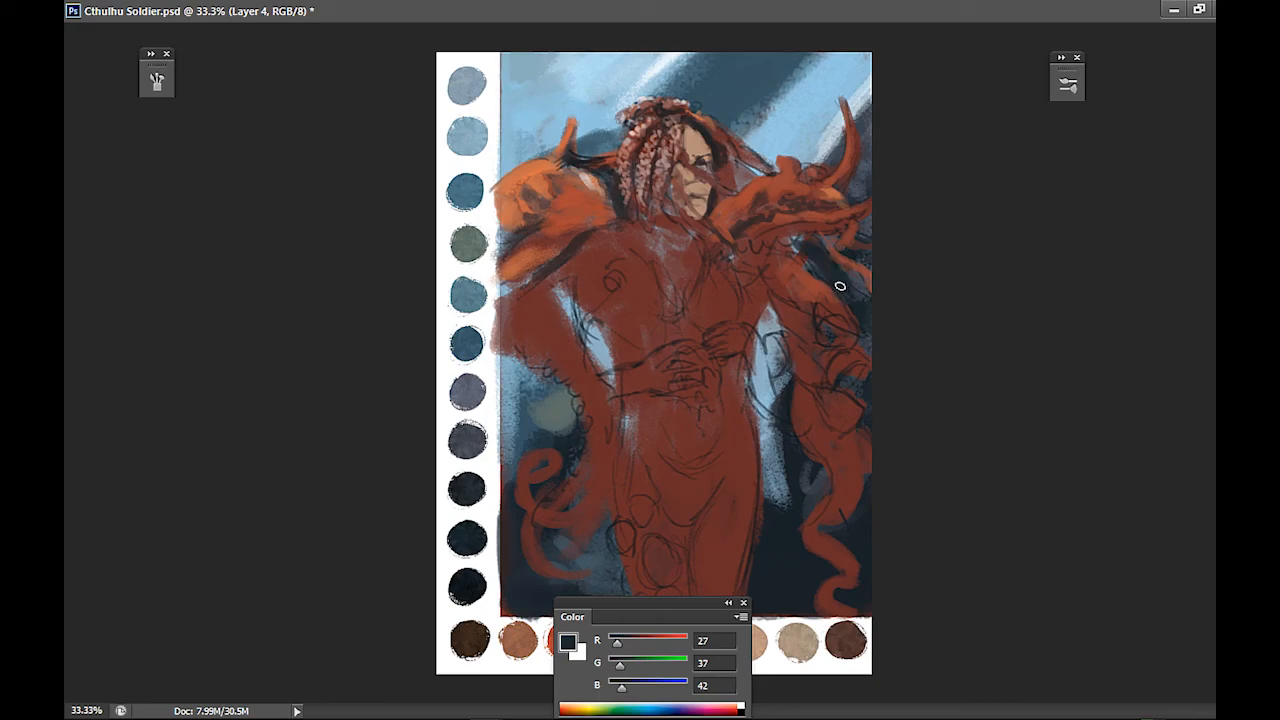
left_click(822, 284, "alt")
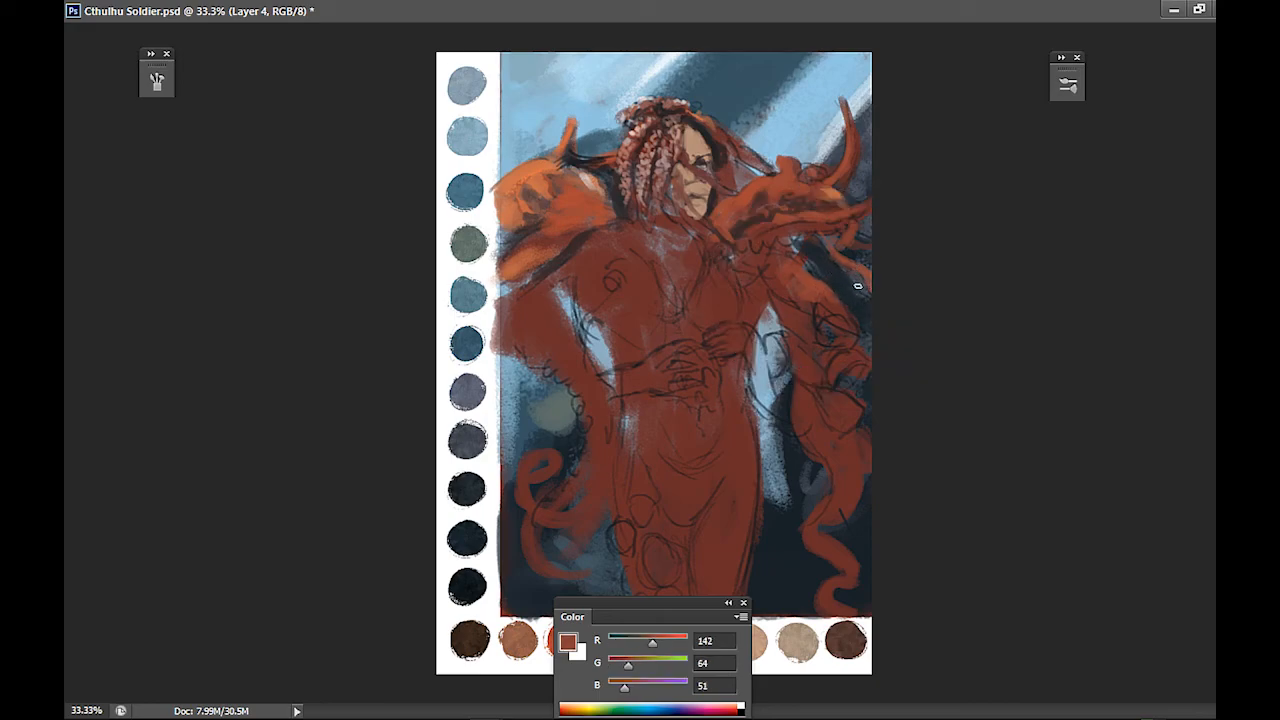
left_click(834, 269, "alt")
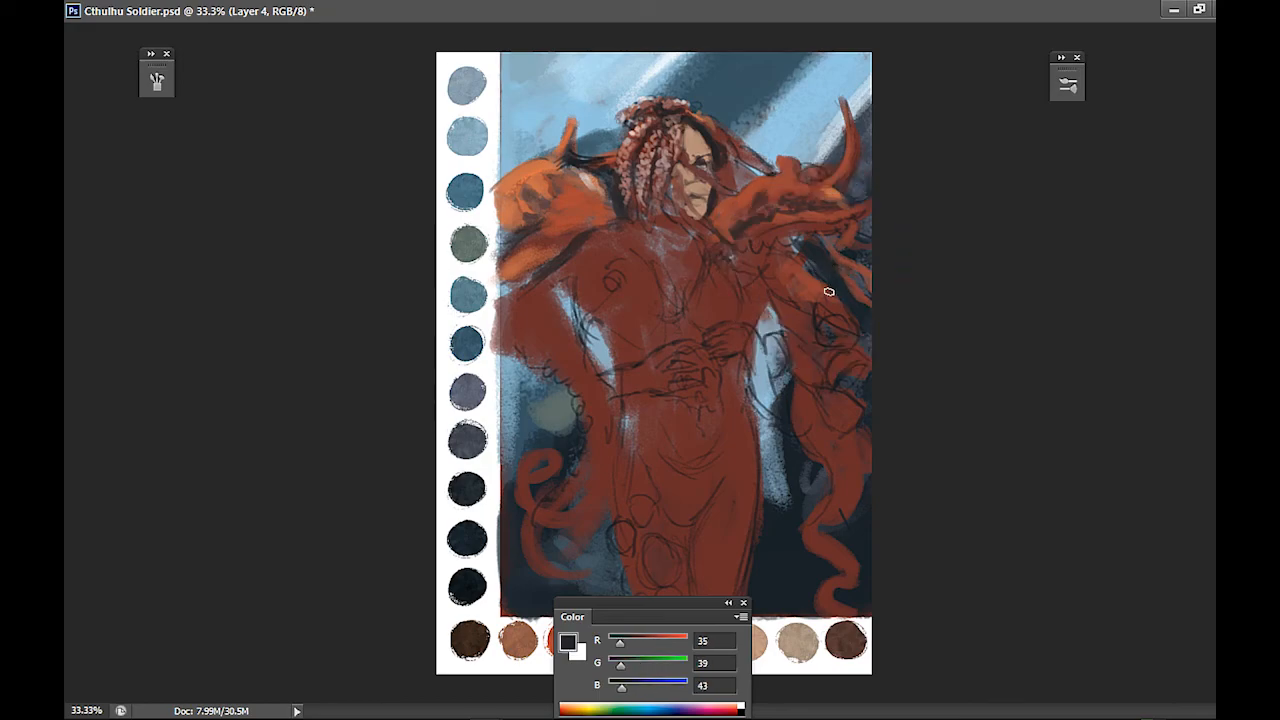
left_click_drag(826, 273, 833, 299)
left_click(630, 138, "alt")
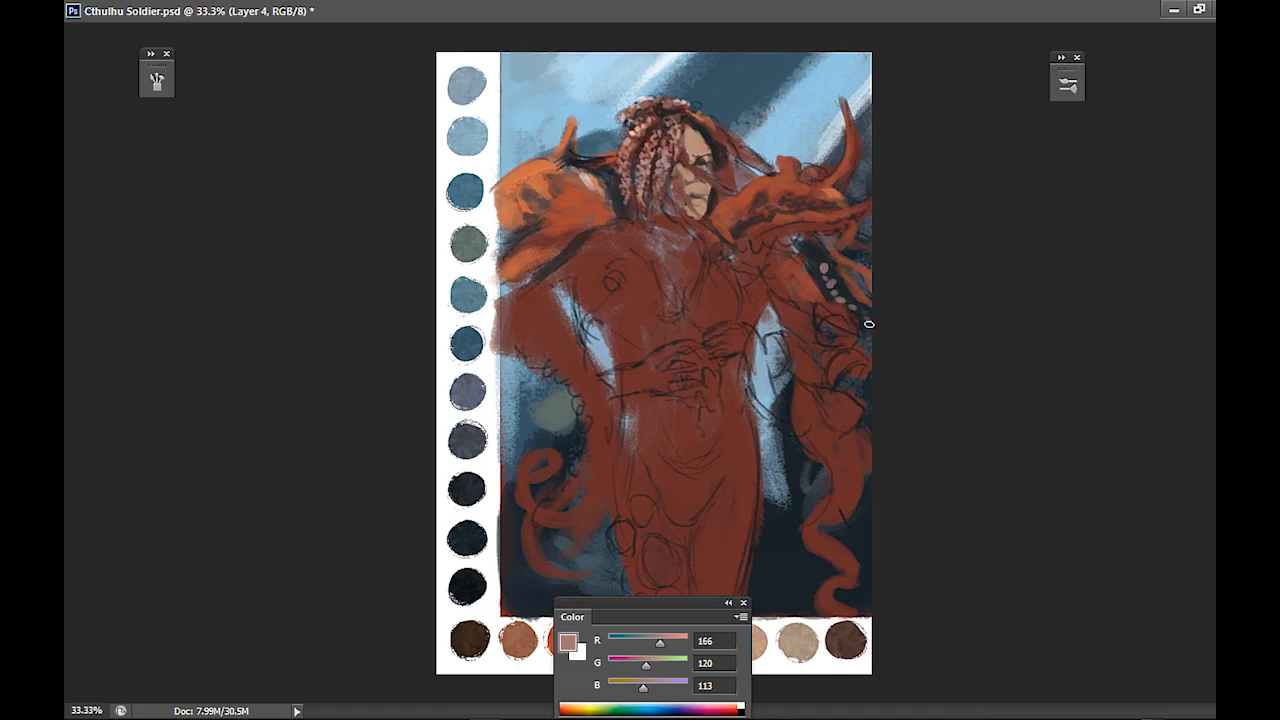
Shade the underside of the right-hand shoulder armour and the top of the arm with sampled near-black and dark red
left_click(804, 253, "alt")
left_click(808, 240, "alt")
left_click(830, 243, "alt")
left_click_drag(809, 233, 815, 259)
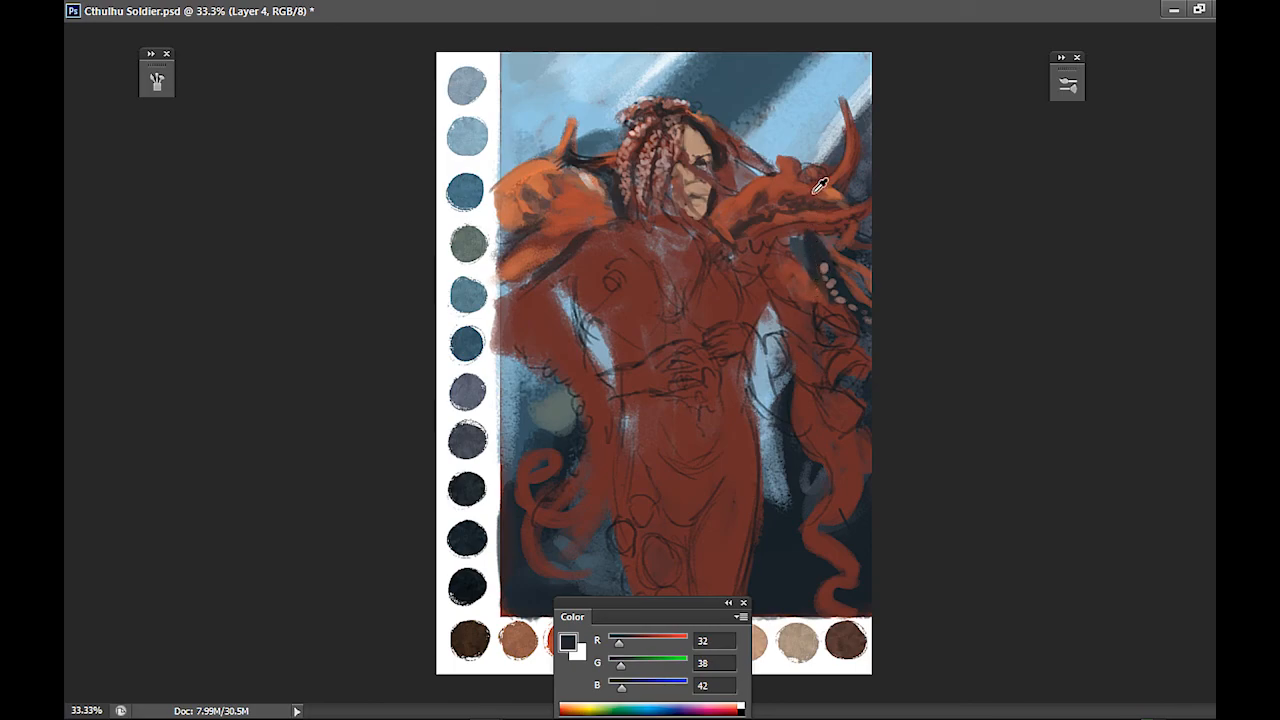
left_click(819, 241, "alt")
mouse_move(808, 250)
left_mouse_down()
mouse_move(801, 275)
mouse_move(791, 255)
mouse_move(806, 277)
mouse_move(798, 261)
left_mouse_up()
left_click(780, 258, "alt")
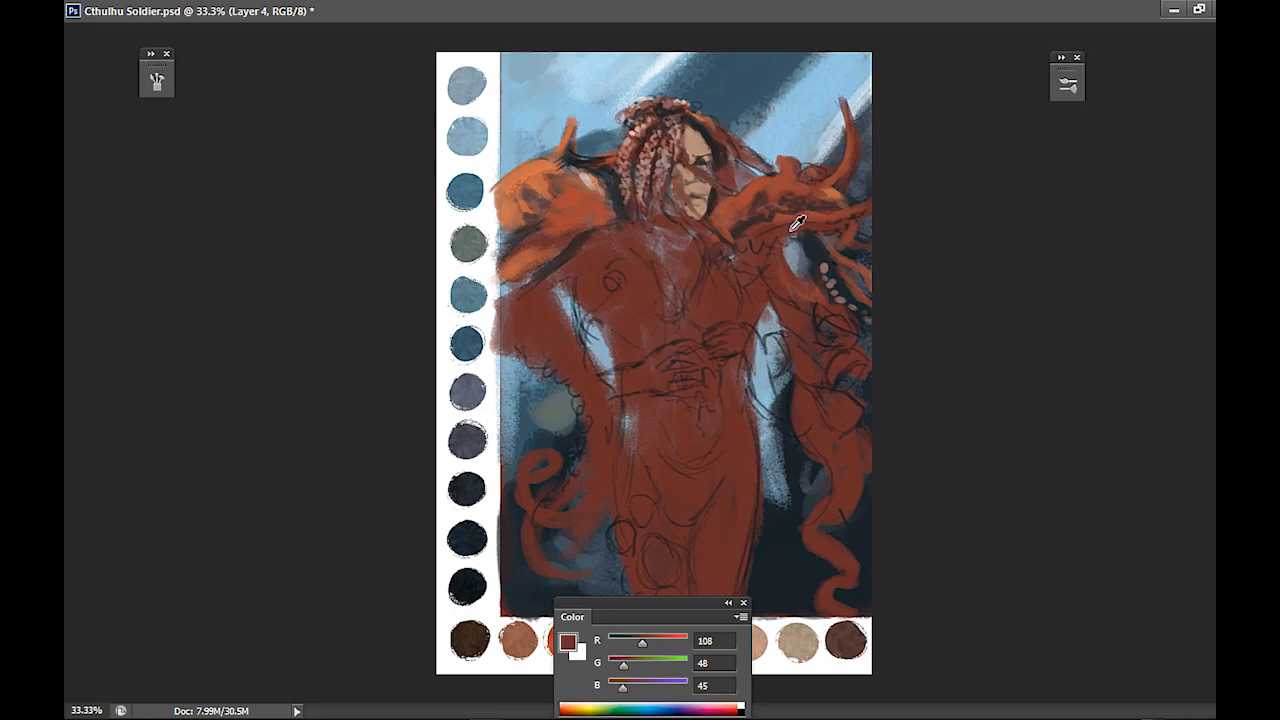
left_click(814, 234, "alt")
left_click_drag(814, 234, 793, 224)
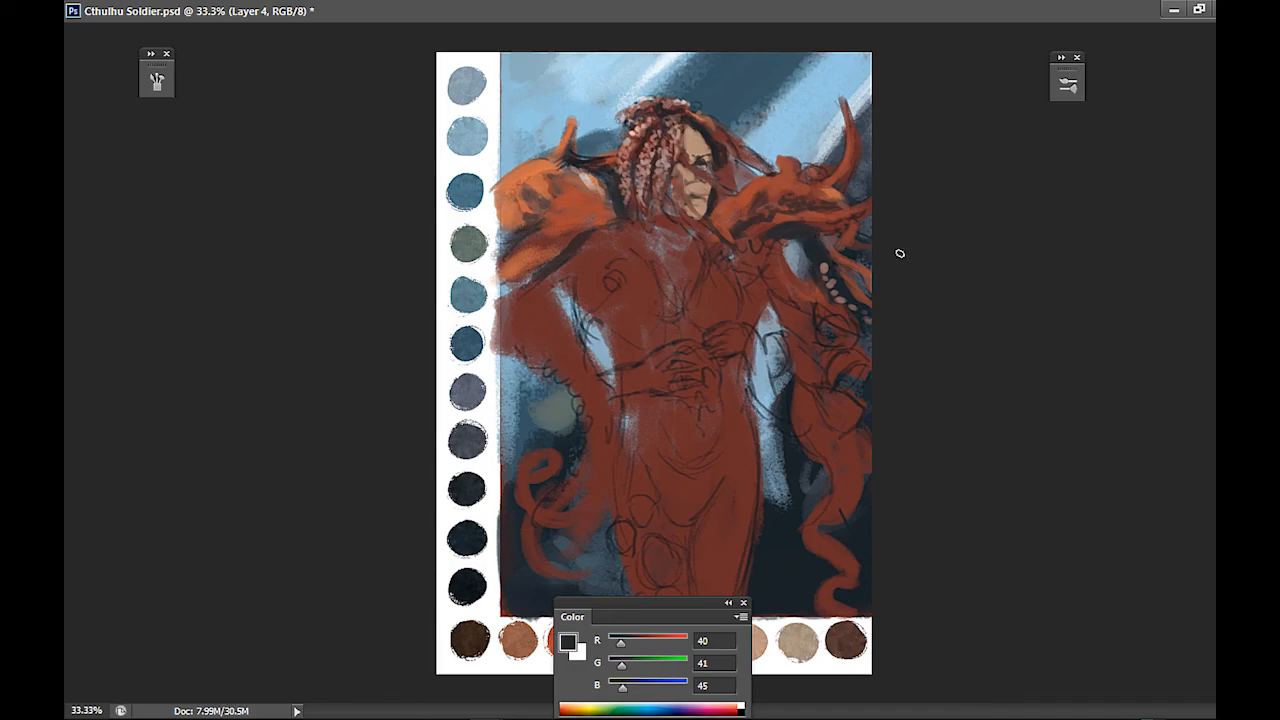
Paint the upper chest on the image's left half with orange sampled from the adjacent shoulder armour
left_click(751, 300, "alt")
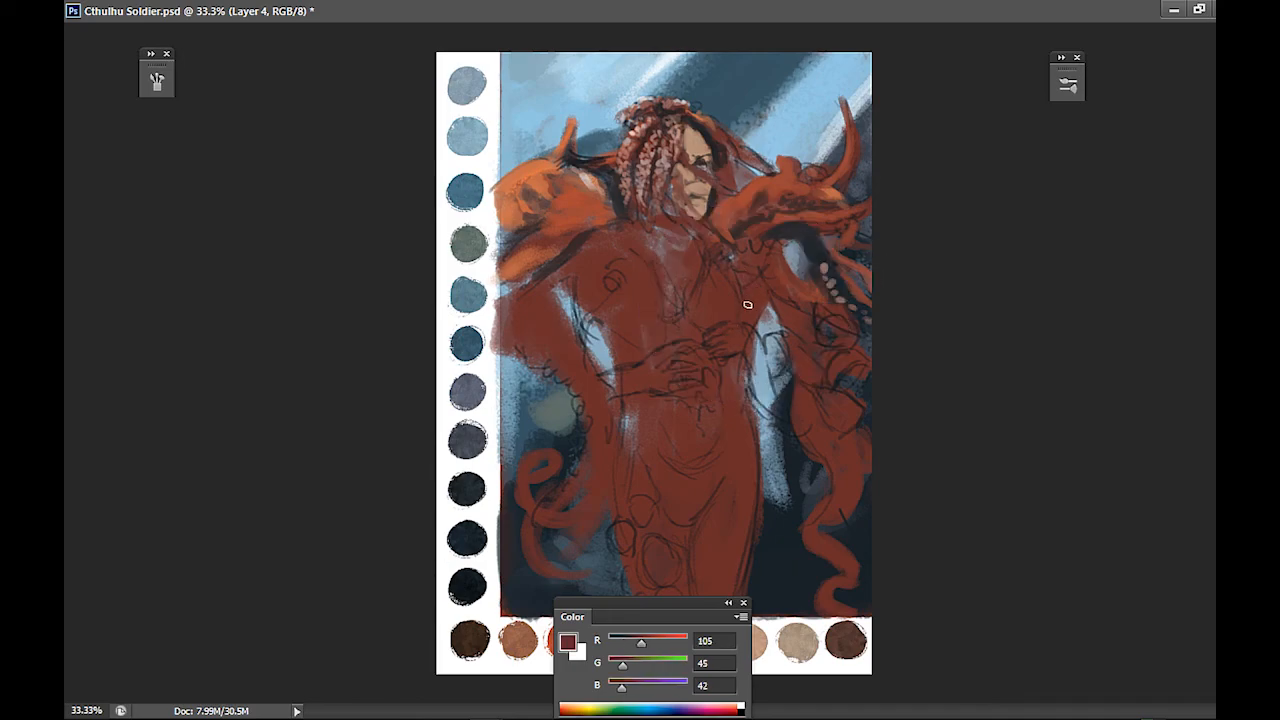
left_click(581, 252, "alt")
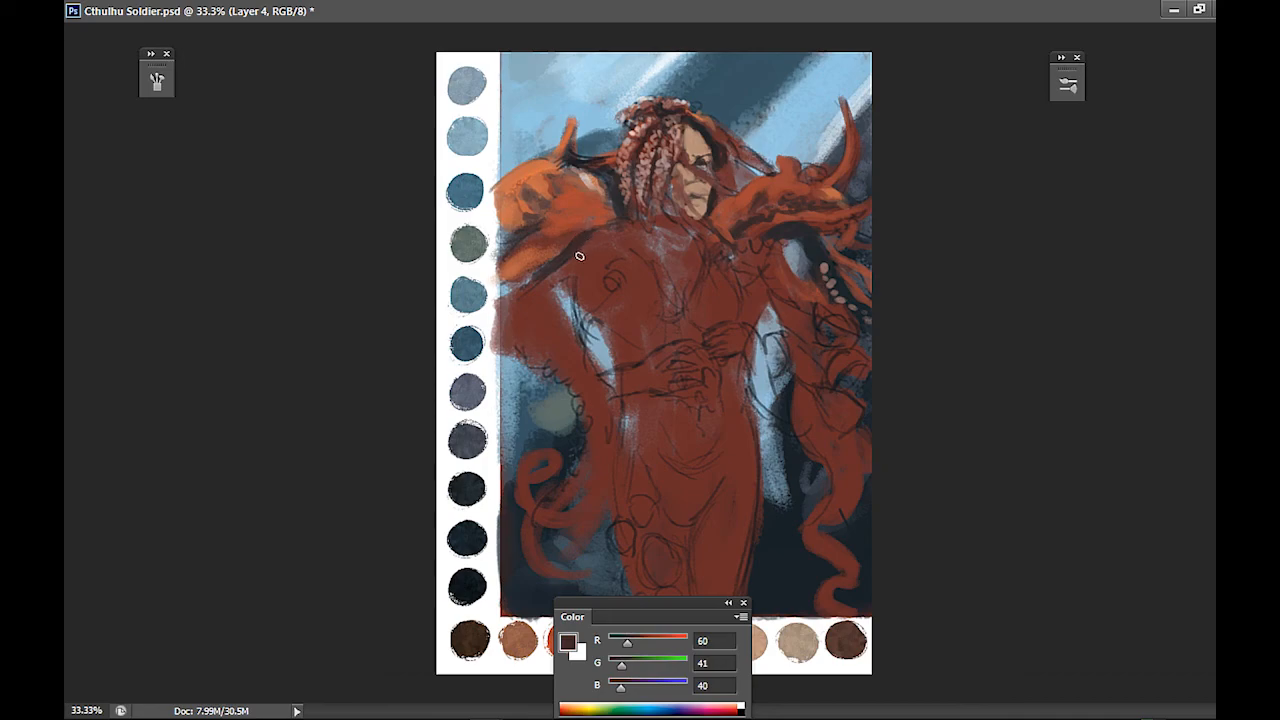
left_click(584, 257, "alt")
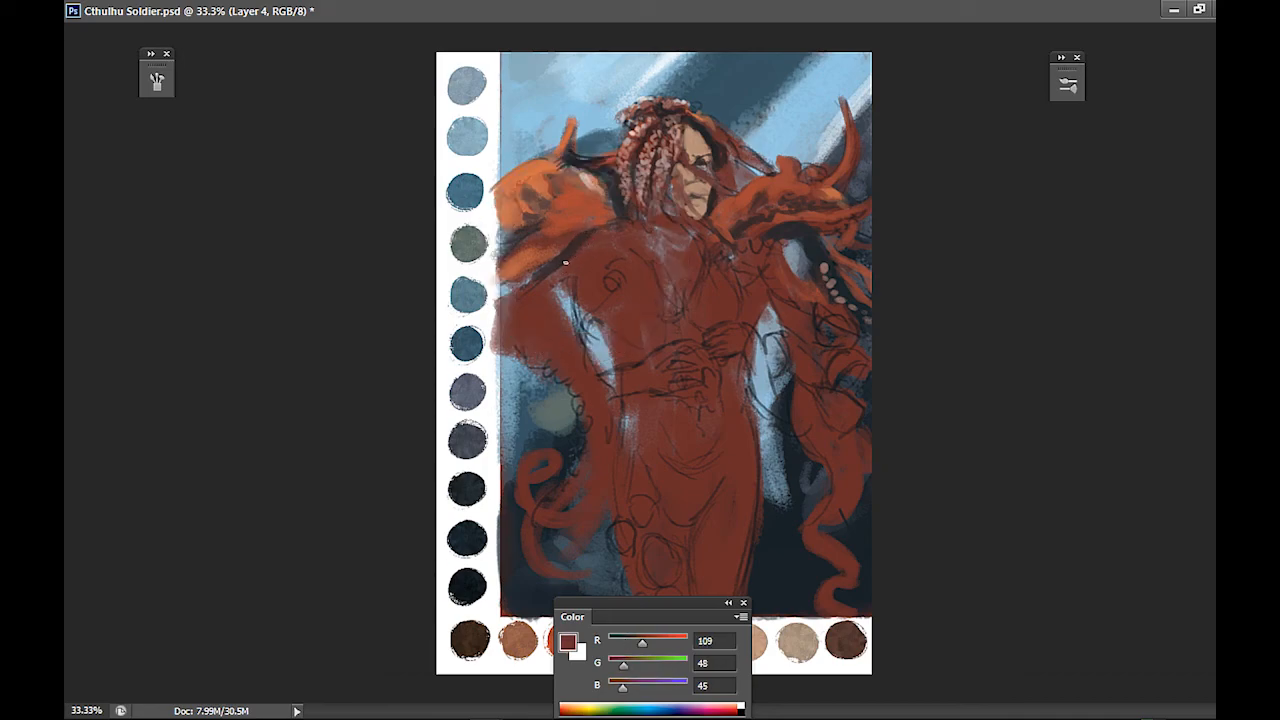
left_click(535, 180, "alt")
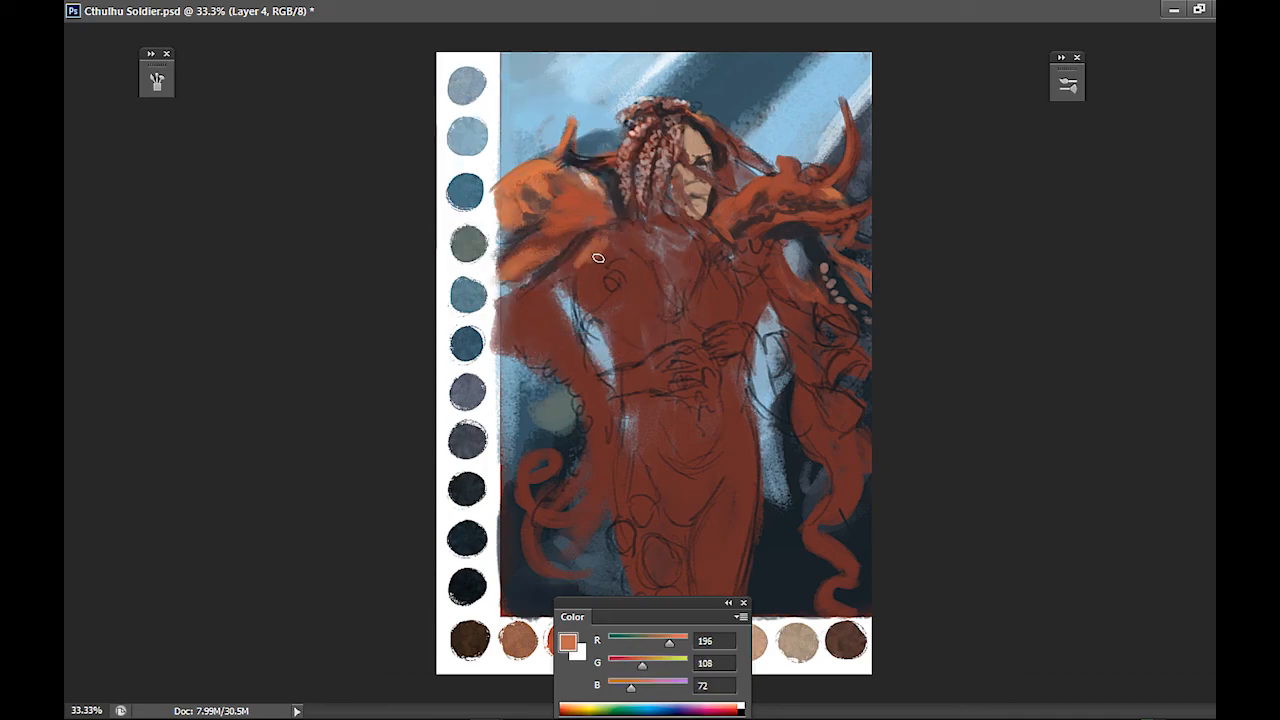
mouse_move(601, 265)
left_mouse_down()
mouse_move(587, 268)
mouse_move(586, 296)
mouse_move(626, 240)
mouse_move(618, 255)
mouse_move(646, 252)
mouse_move(645, 240)
mouse_move(651, 259)
left_mouse_up()
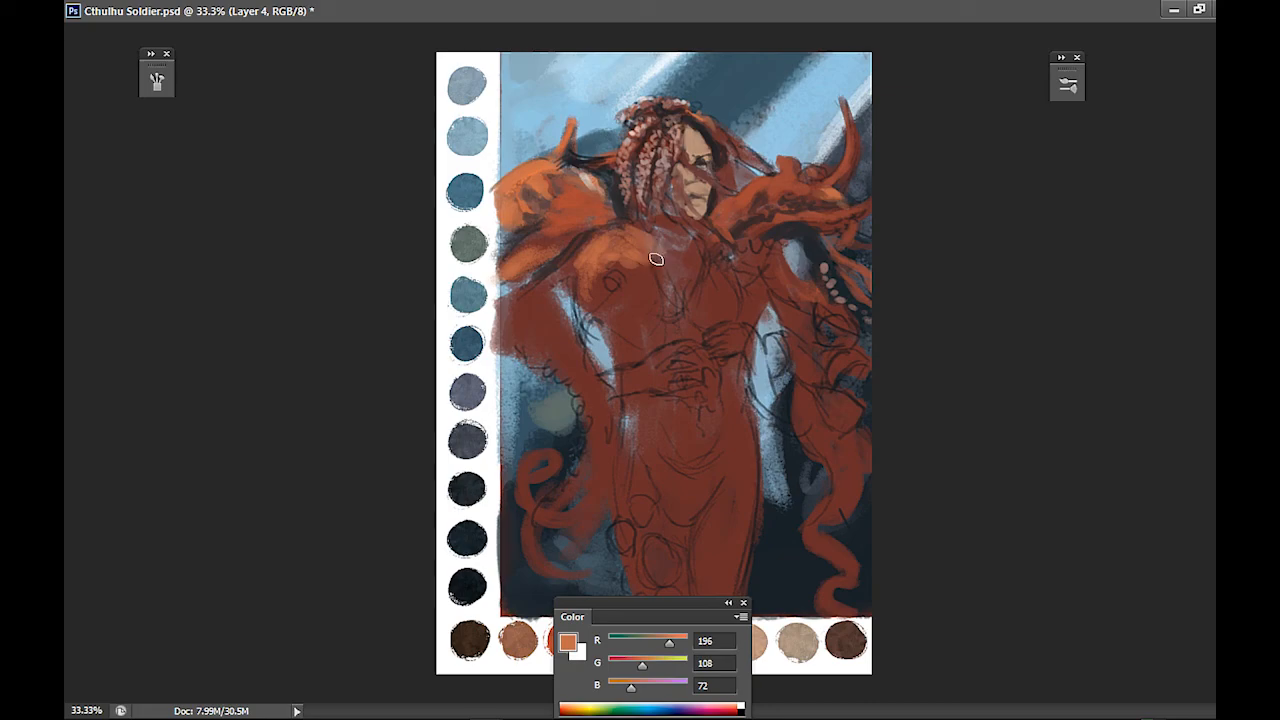
Model the left-hand chest muscle with sampled orange-brown, ring its centre circle in dark brown, and highlight the circle in pale pink
left_click(646, 304, "alt")
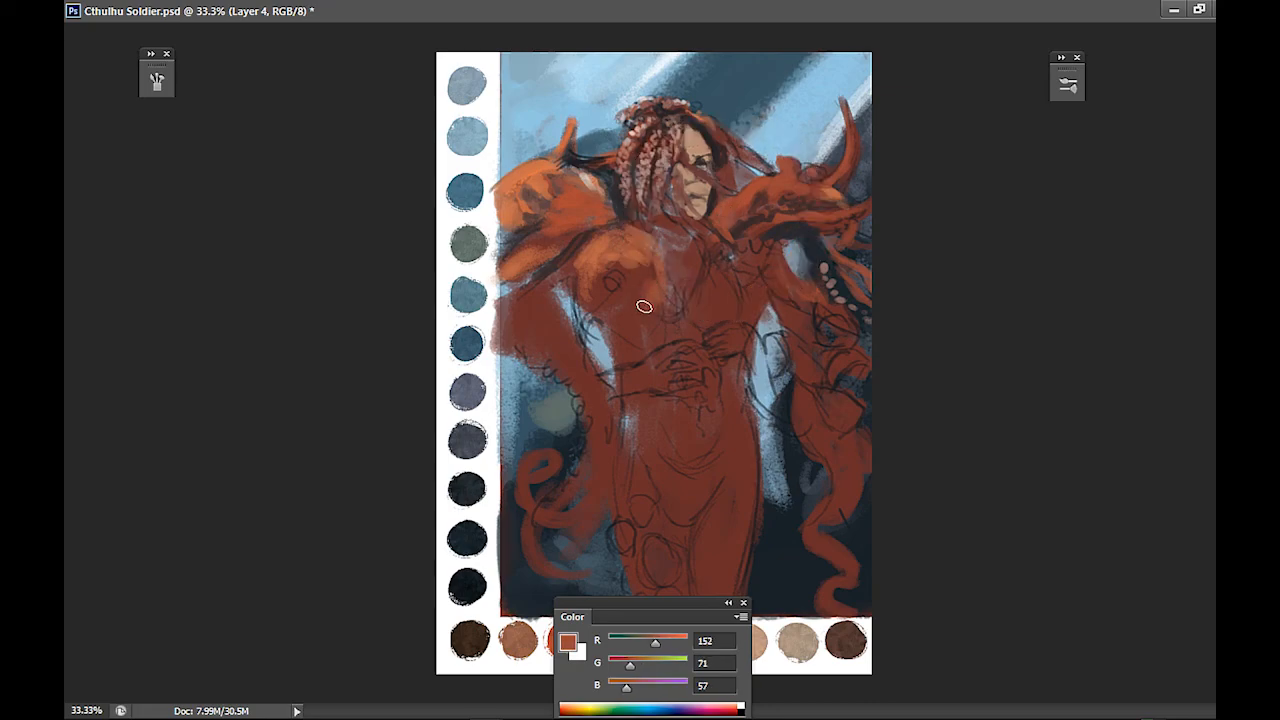
left_click(599, 161, "alt")
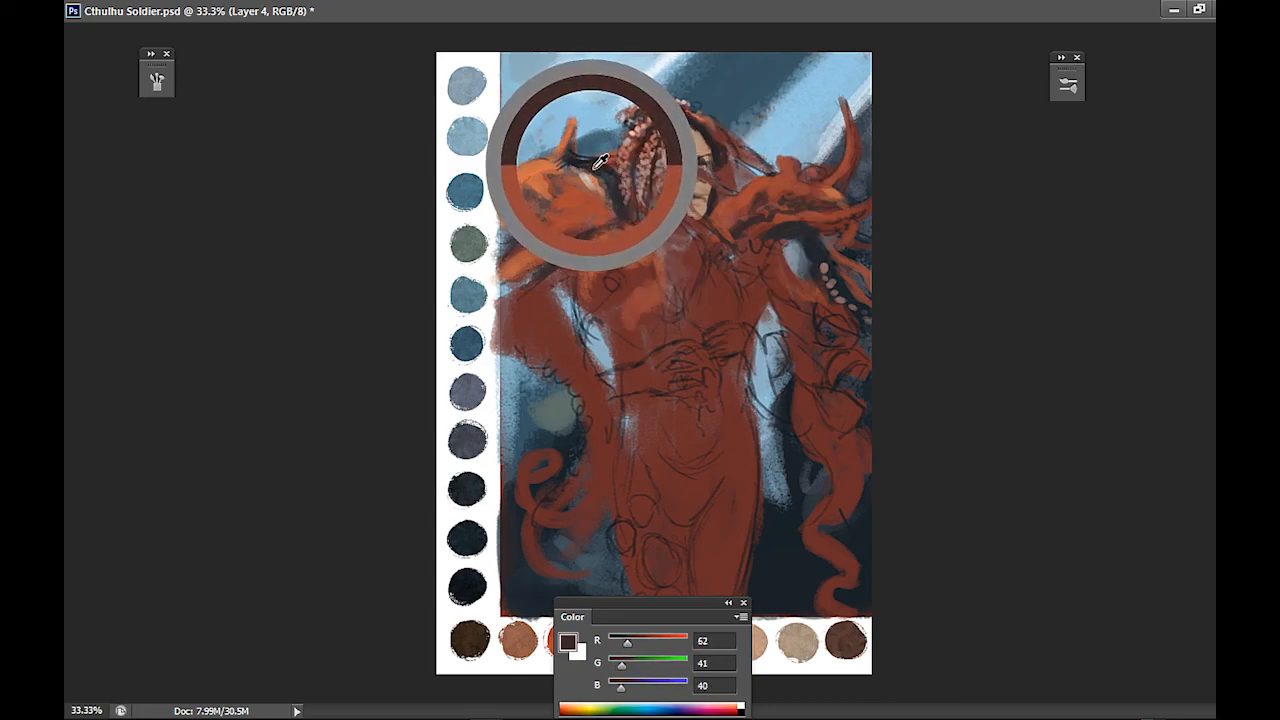
left_click(638, 245, "alt")
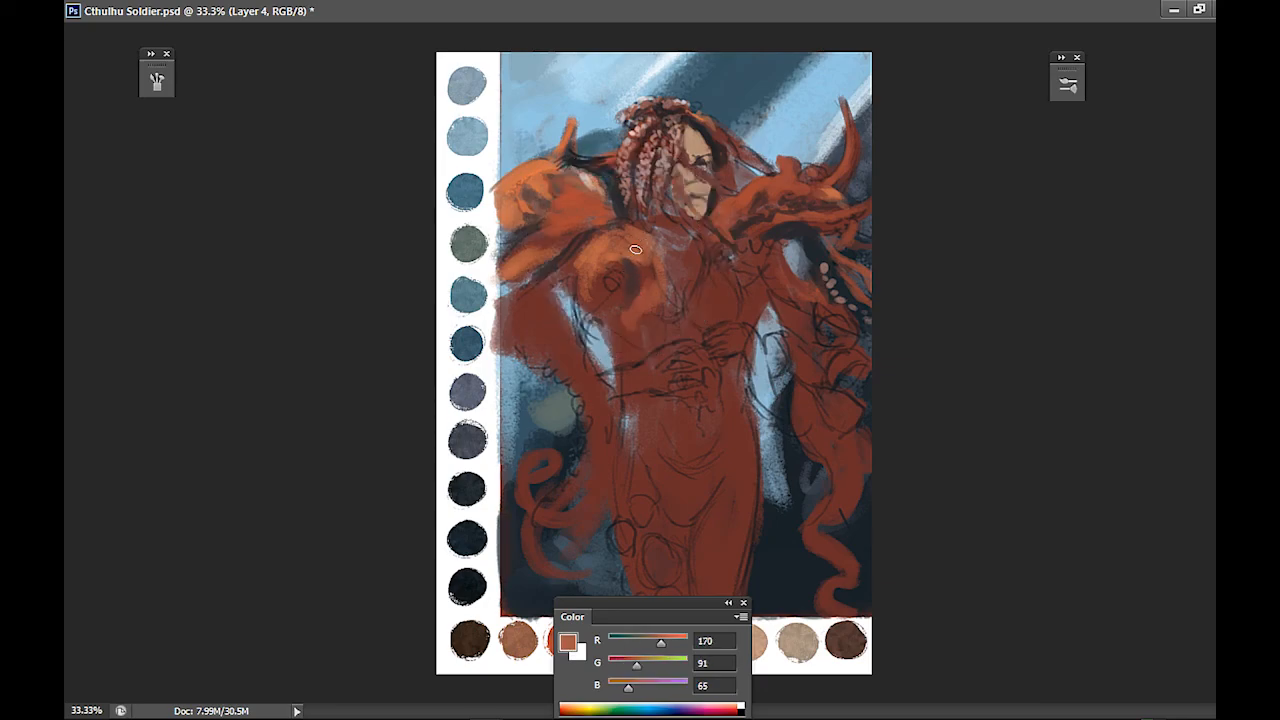
left_click(608, 182, "alt")
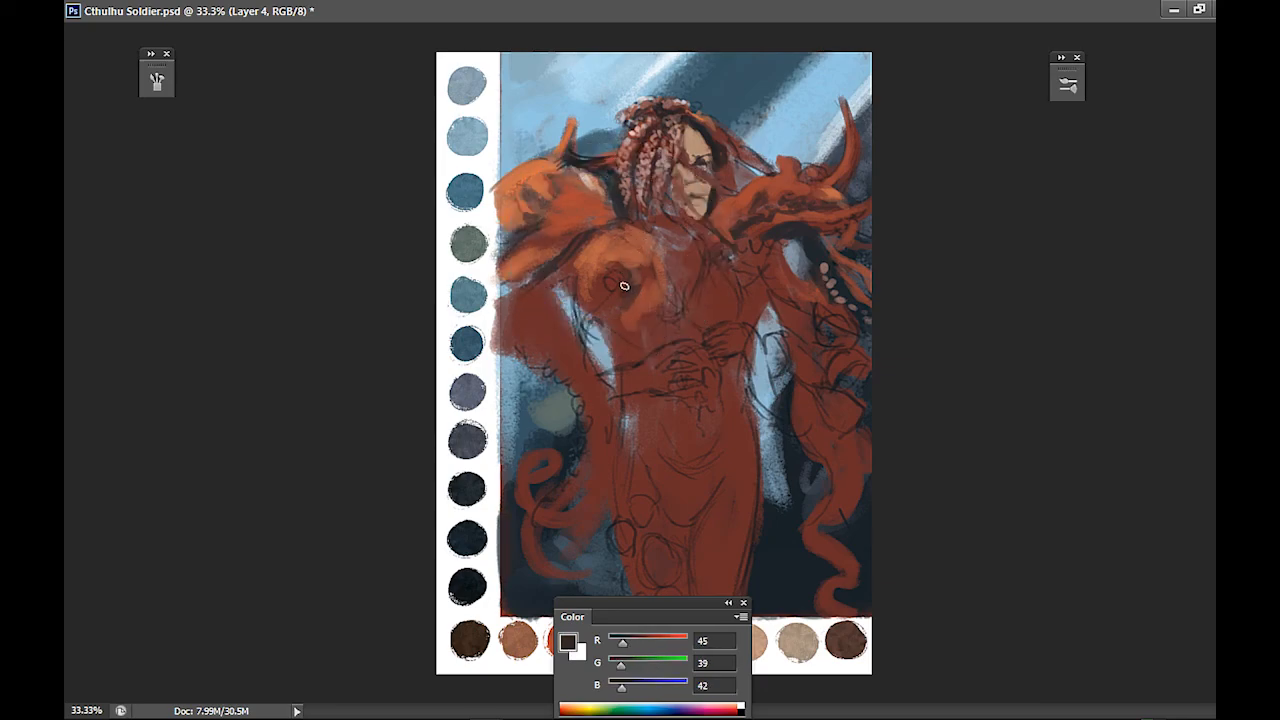
left_click(595, 172, "alt")
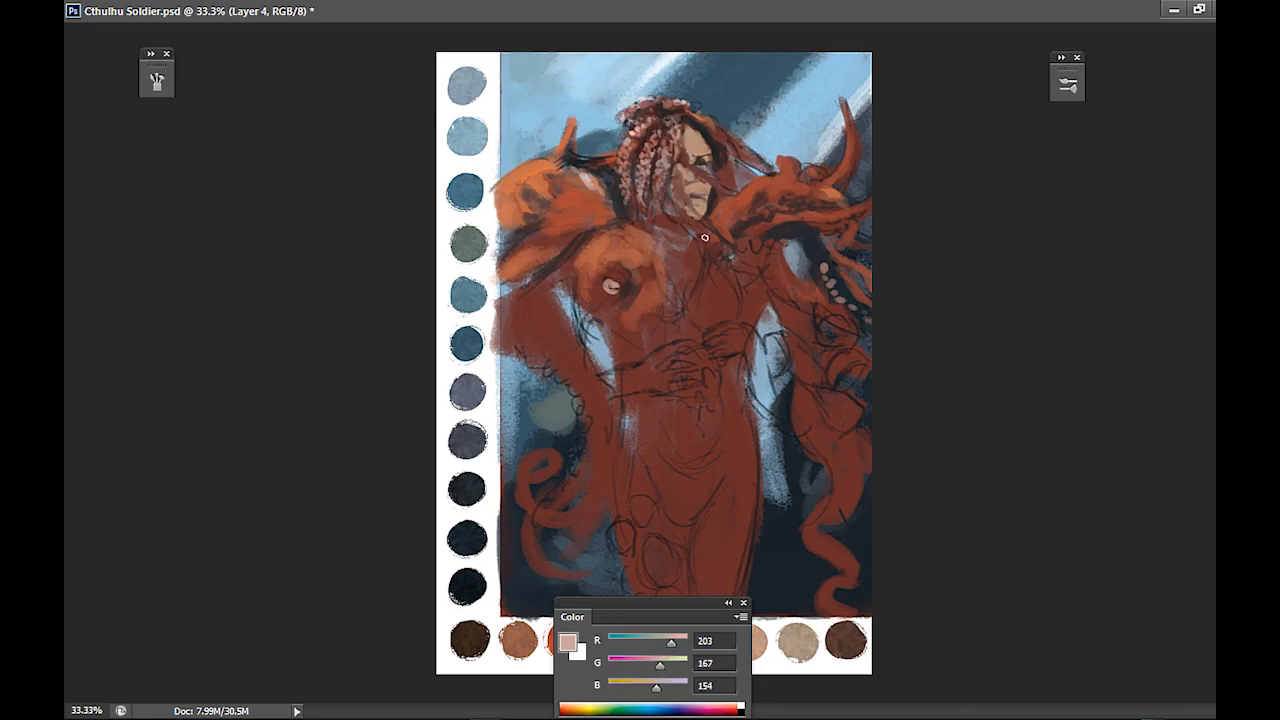
Shade the underside of the left-hand chest muscle with sampled dark brown
left_click(608, 240, "alt")
left_click(583, 304, "alt")
left_click(634, 293, "alt")
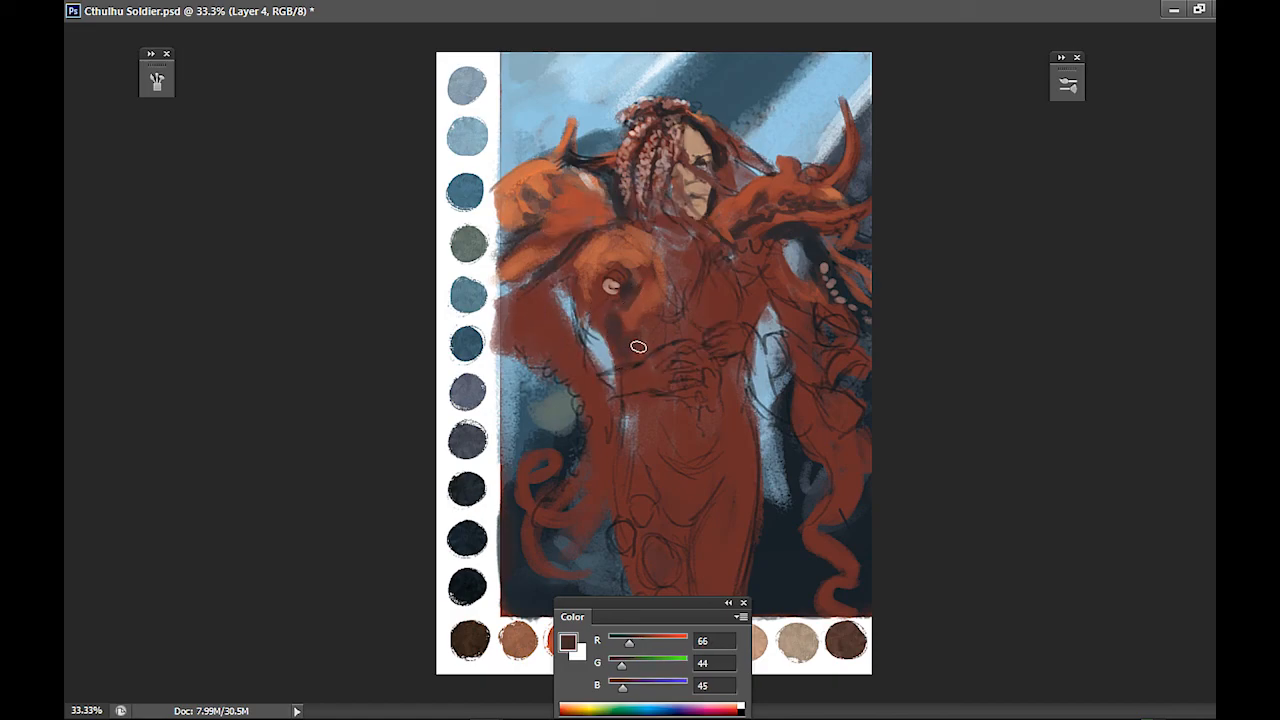
Paint the upper breastbone in beige sampled from the face, and define the edge below the head tentacles in dark red
left_click(701, 134, "alt")
mouse_move(707, 250)
left_mouse_down()
mouse_move(688, 248)
mouse_move(687, 278)
mouse_move(679, 248)
mouse_move(690, 268)
mouse_move(672, 262)
mouse_move(700, 224)
left_mouse_up()
left_click(679, 236, "alt")
left_click(681, 234, "alt")
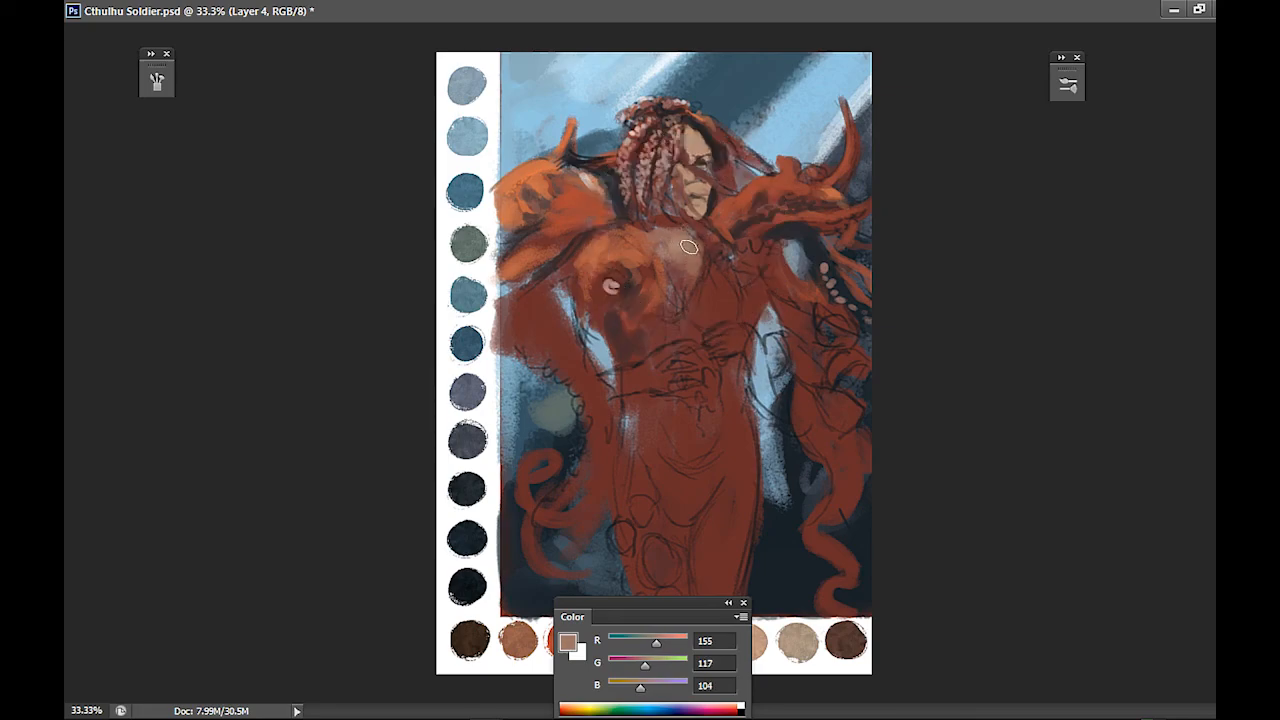
left_click(664, 219, "alt")
left_click_drag(642, 242, 661, 229)
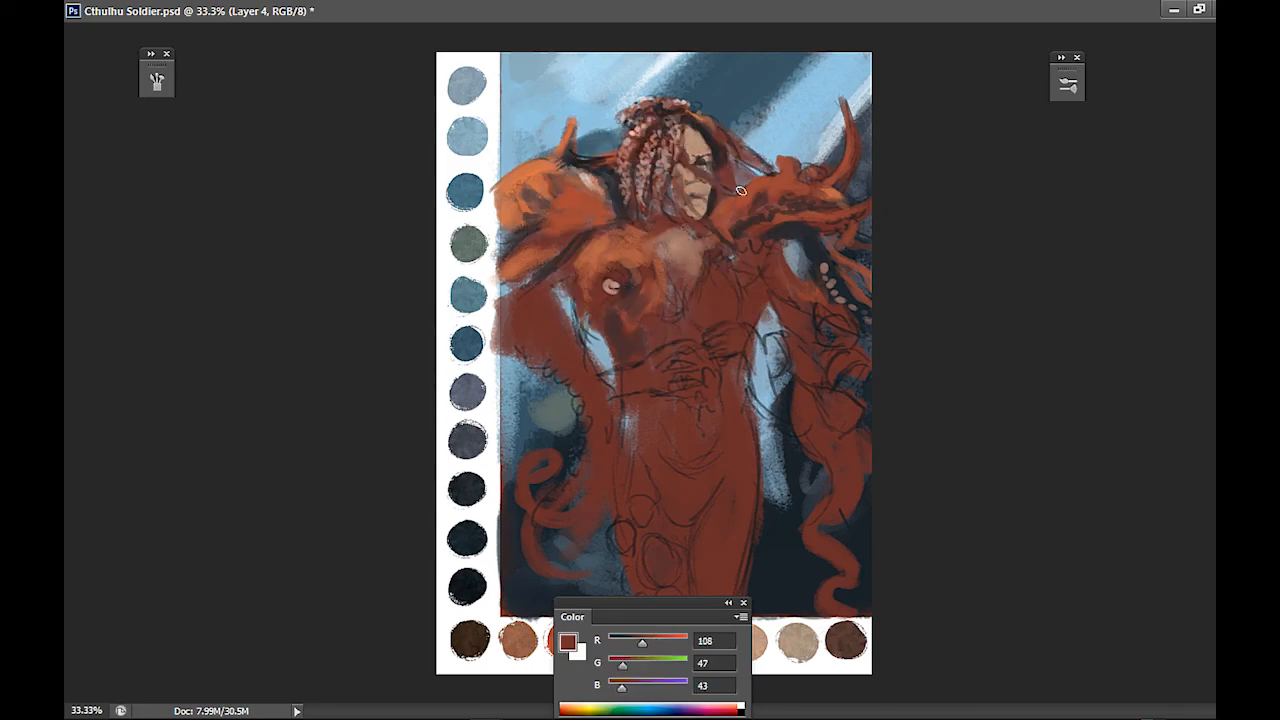
Shade the base of the neck in sampled dark brown and blend muted beige-brown down the breastbone towards the right-hand chest
left_click(722, 249, "alt")
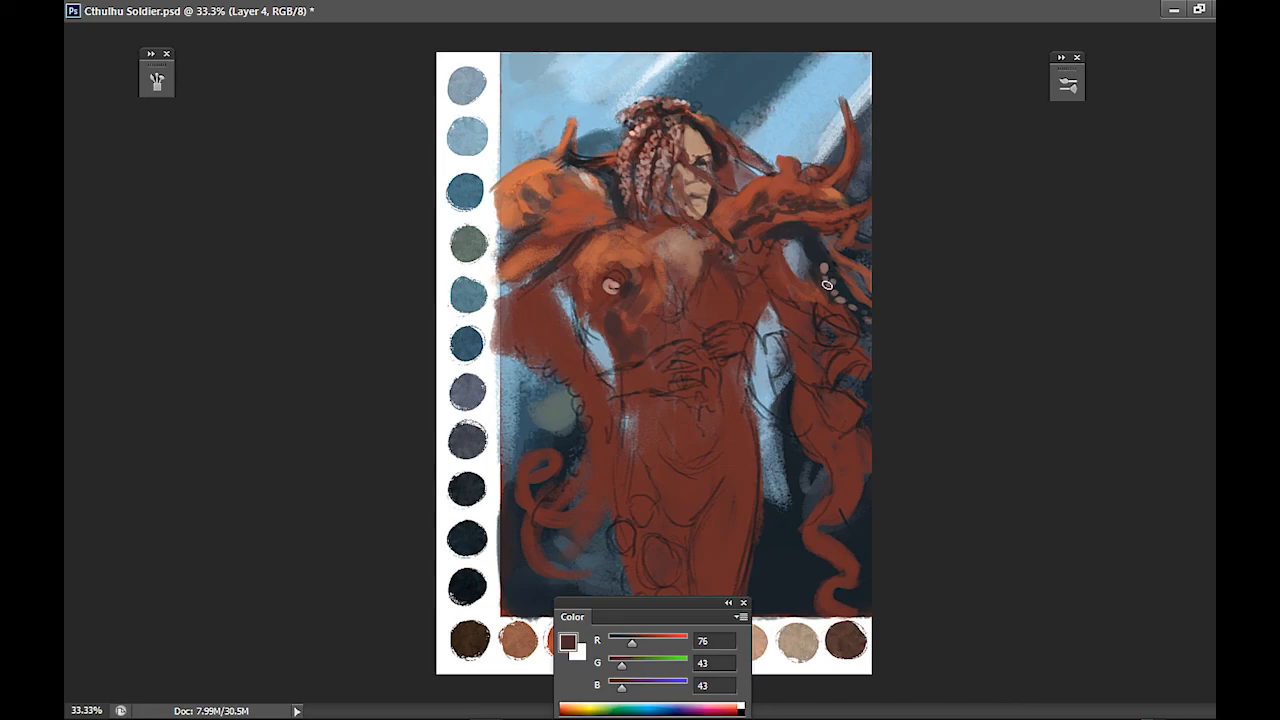
left_click(698, 250, "alt")
left_click_drag(697, 266, 692, 281)
left_click(708, 262, "alt")
left_click(712, 256, "alt")
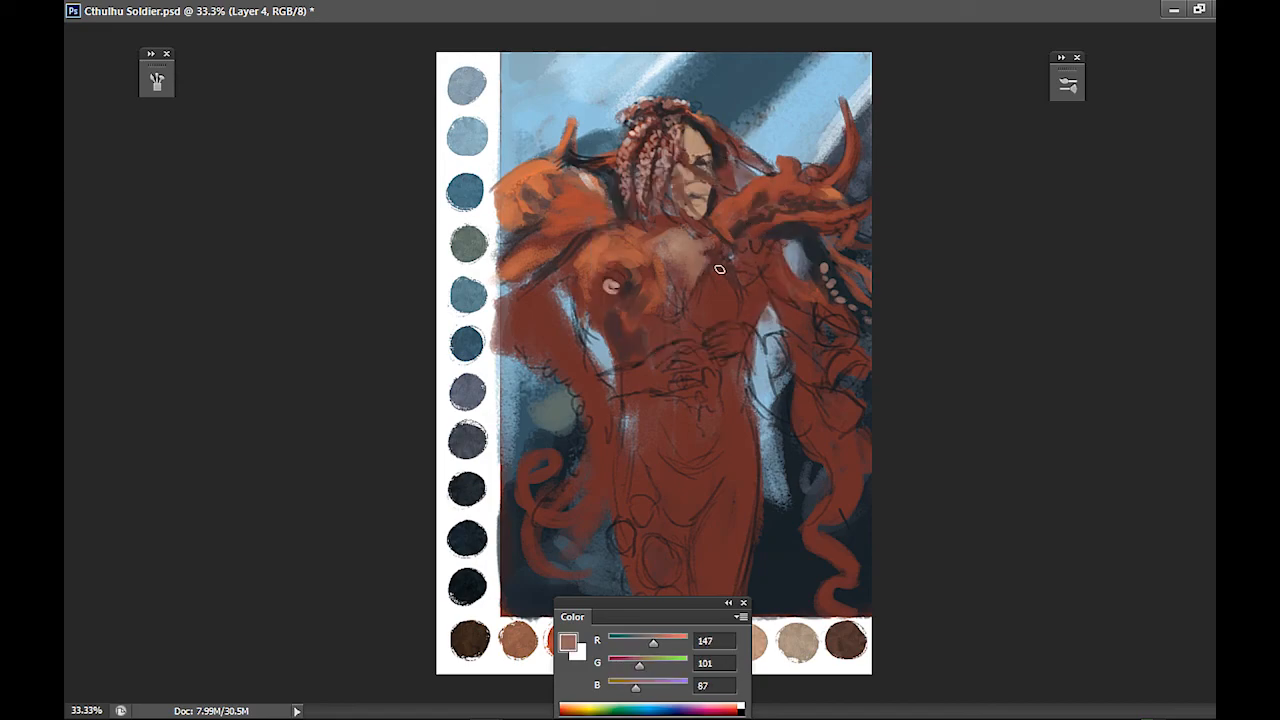